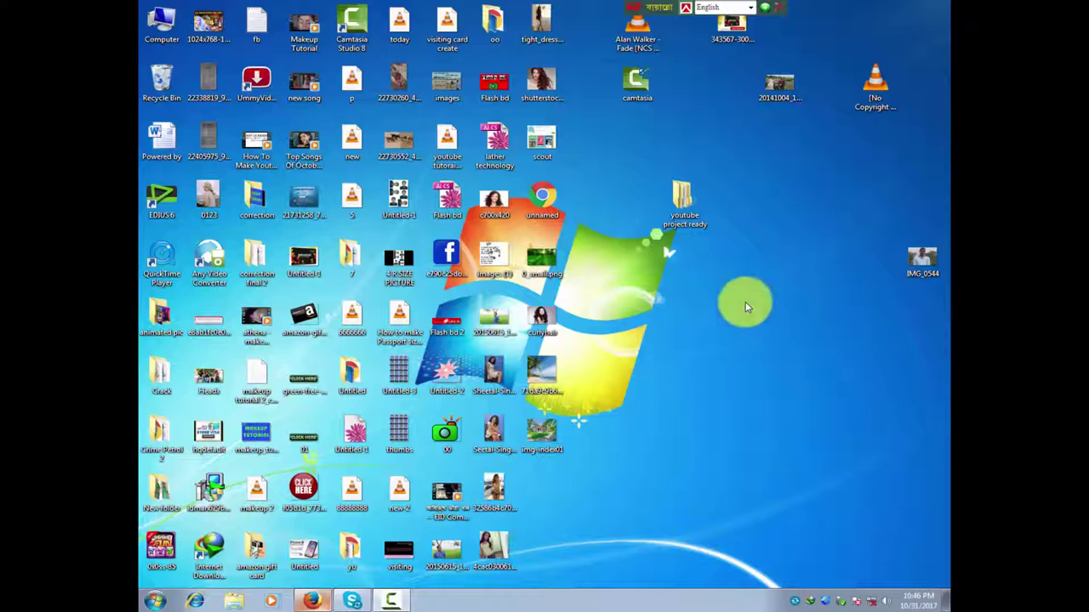
Refresh the Windows desktop six times from its right-click menu.
right_click(597, 297)
click(630, 333)
right_click(603, 300)
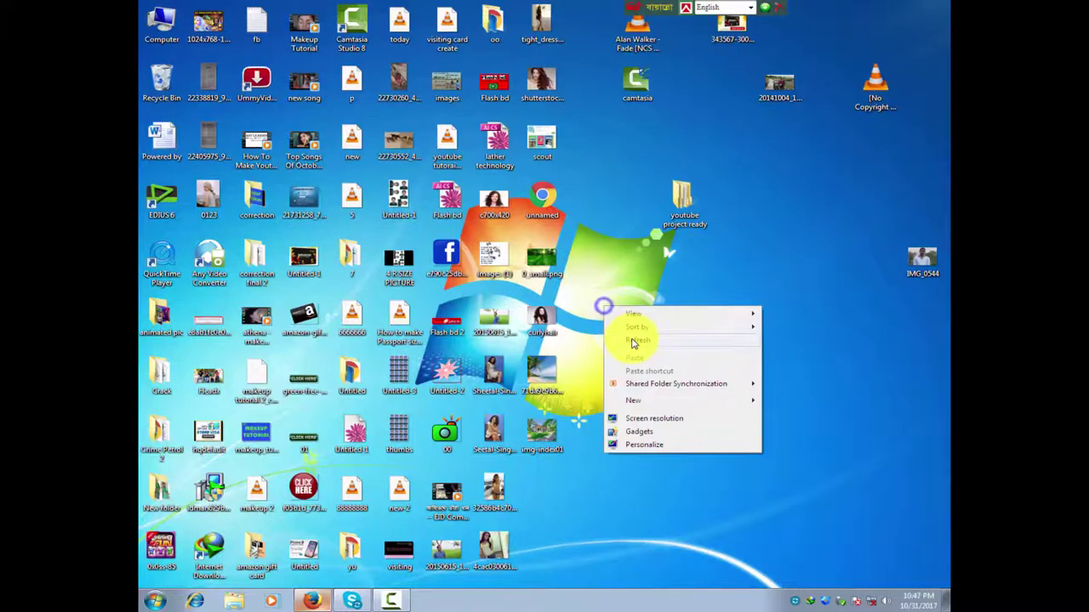
click(636, 334)
right_click(609, 299)
click(642, 341)
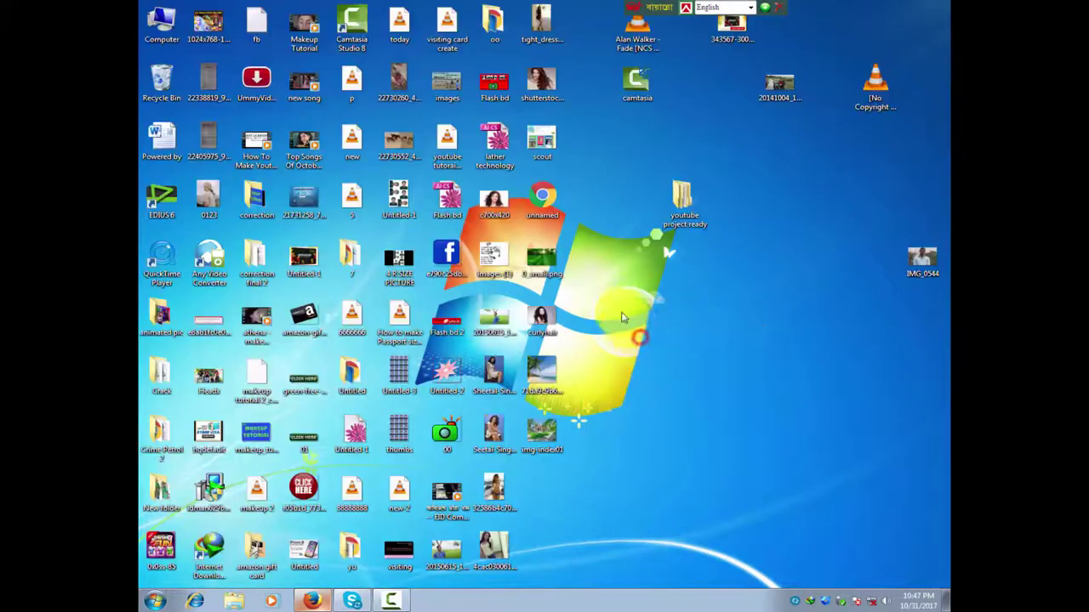
right_click(614, 311)
click(644, 345)
right_click(615, 311)
click(643, 346)
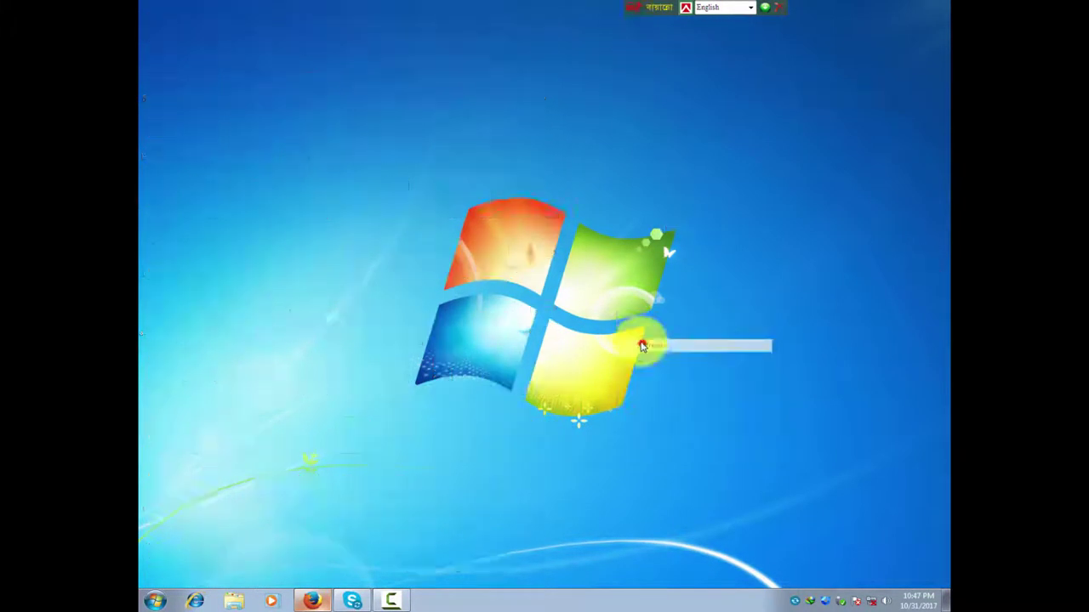
right_click(616, 312)
click(645, 347)
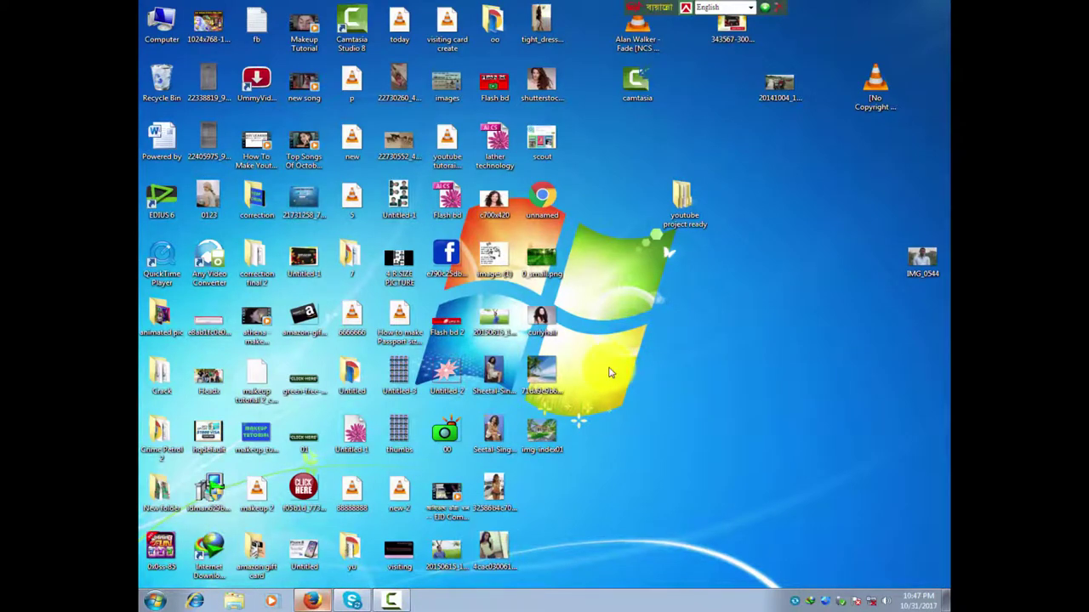
Refresh the desktop once more, then launch Adobe Photoshop CS from the Start menu.
right_click(615, 337)
click(653, 371)
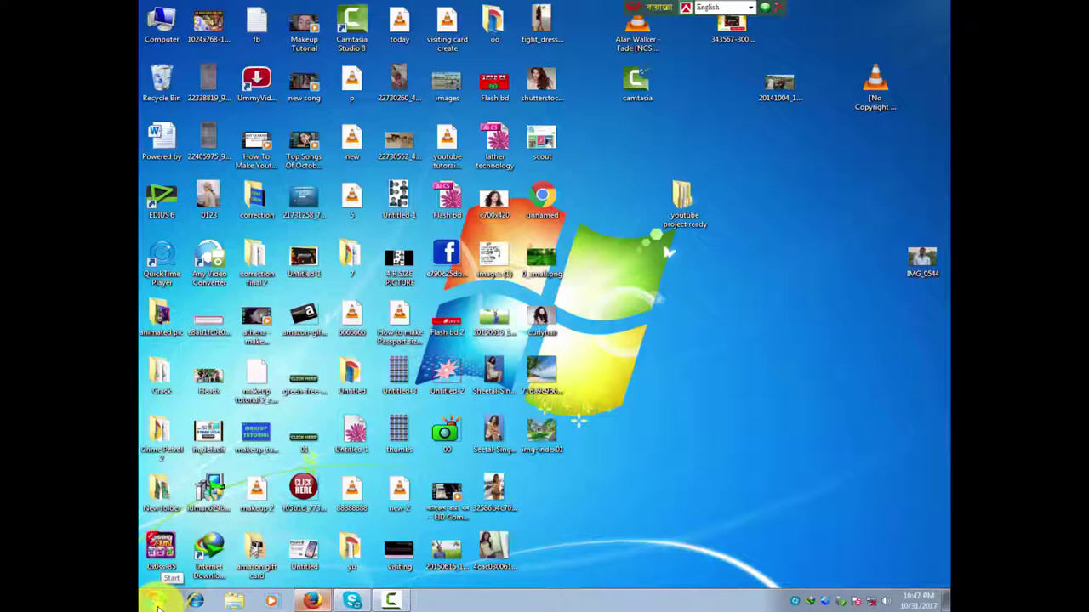
click(157, 604)
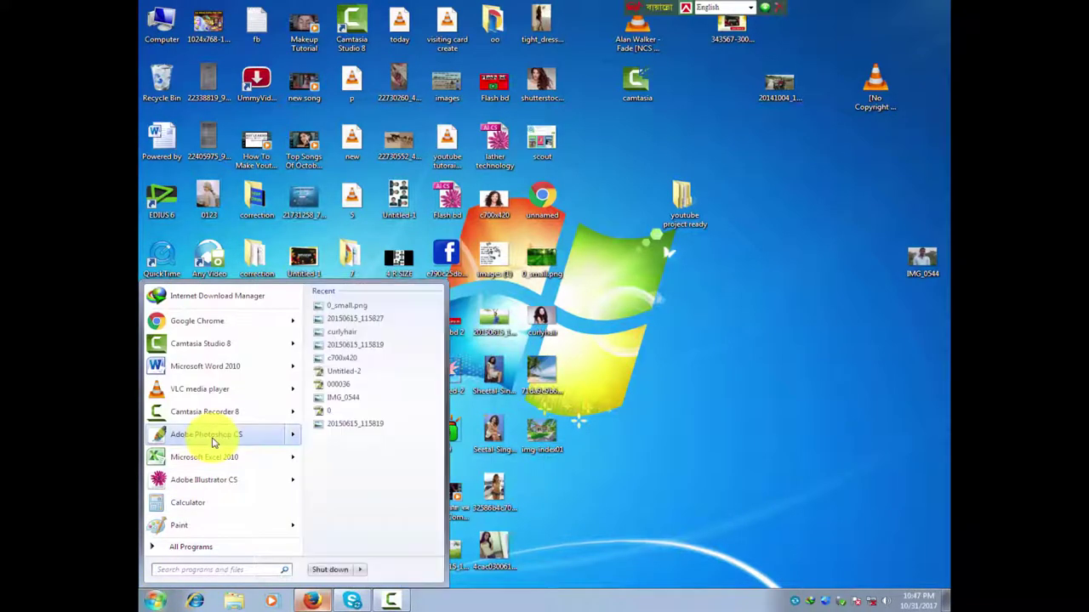
click(213, 441)
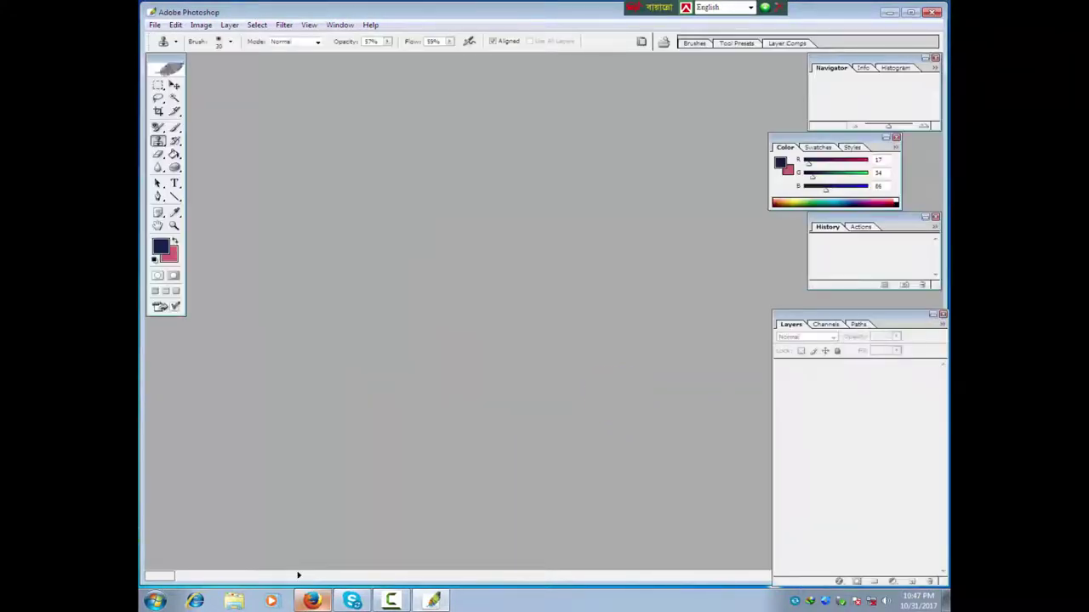
Open 20150615_115827.jpg from the Desktop and maximize its document window.
click(155, 25)
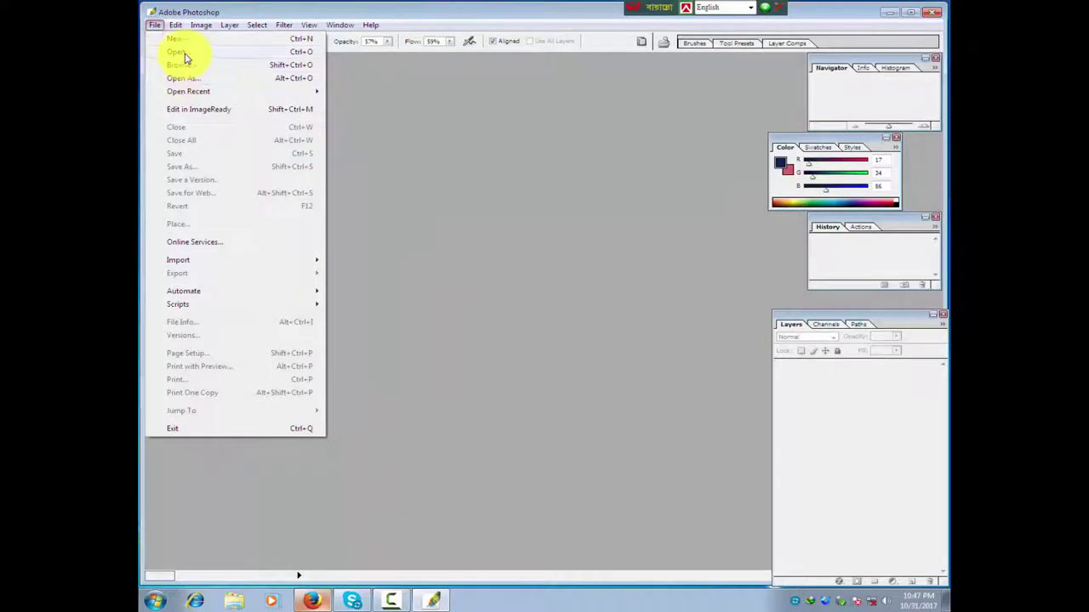
click(179, 52)
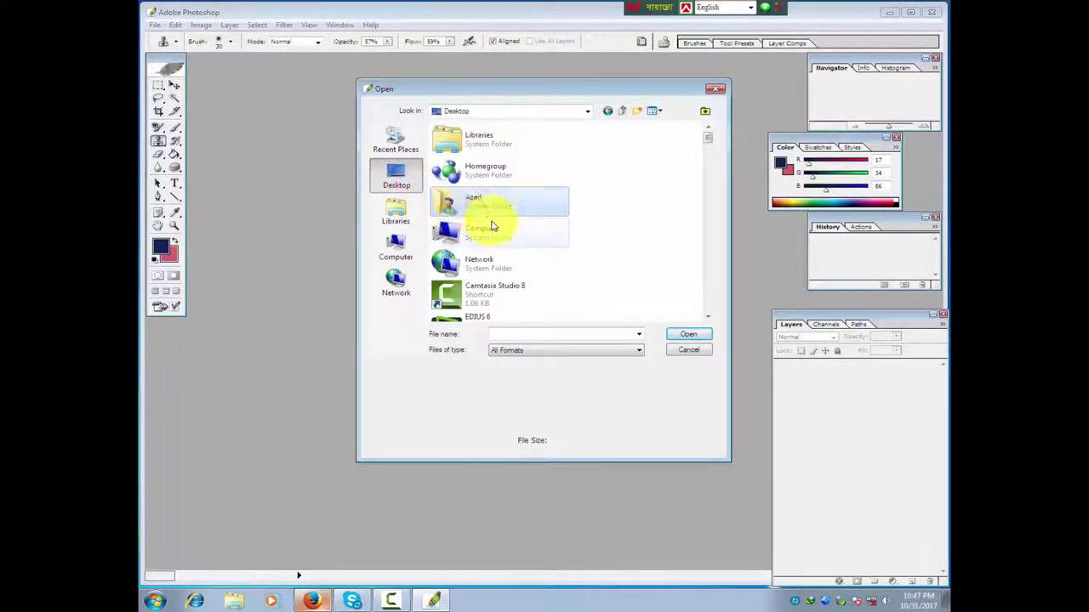
scroll(486, 226, down, 2)
scroll(494, 235, down, 2)
scroll(496, 247, down, 2)
scroll(499, 243, down, 2)
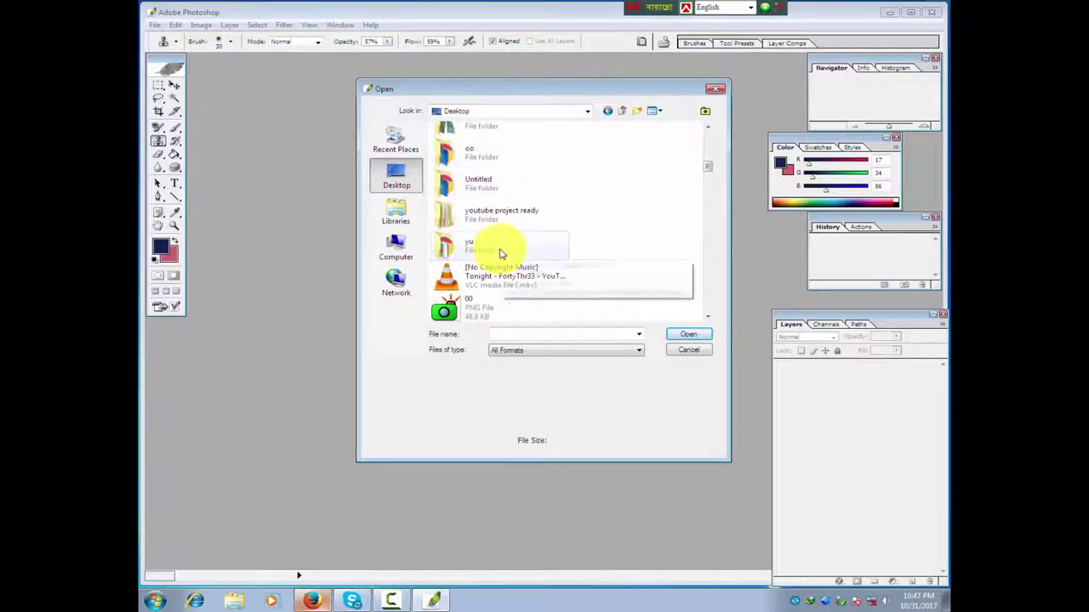
scroll(498, 250, down, 2)
scroll(498, 255, down, 2)
scroll(487, 255, down, 2)
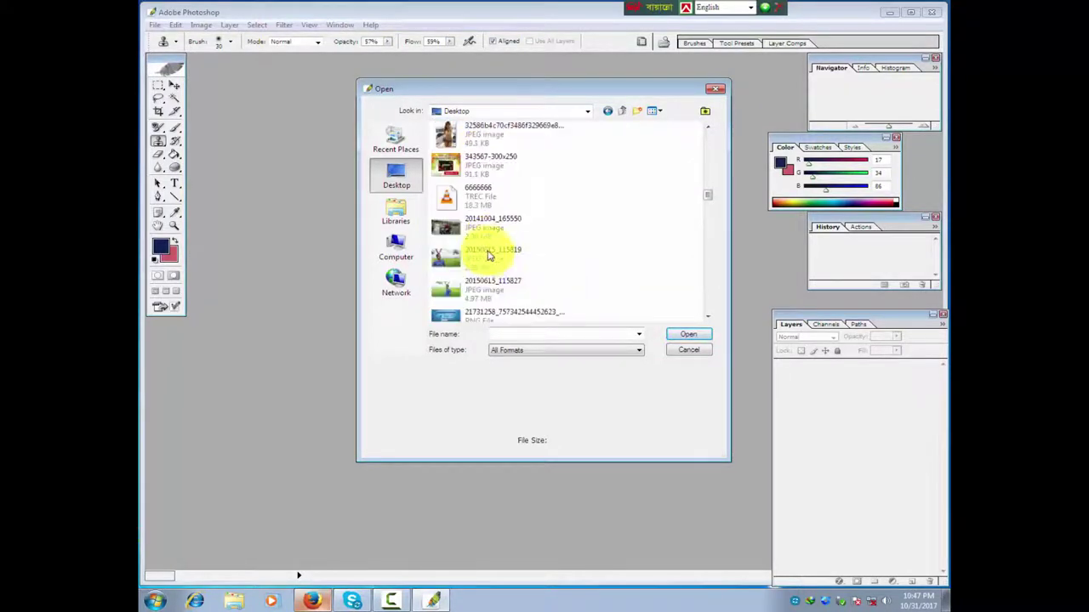
double_click(446, 294)
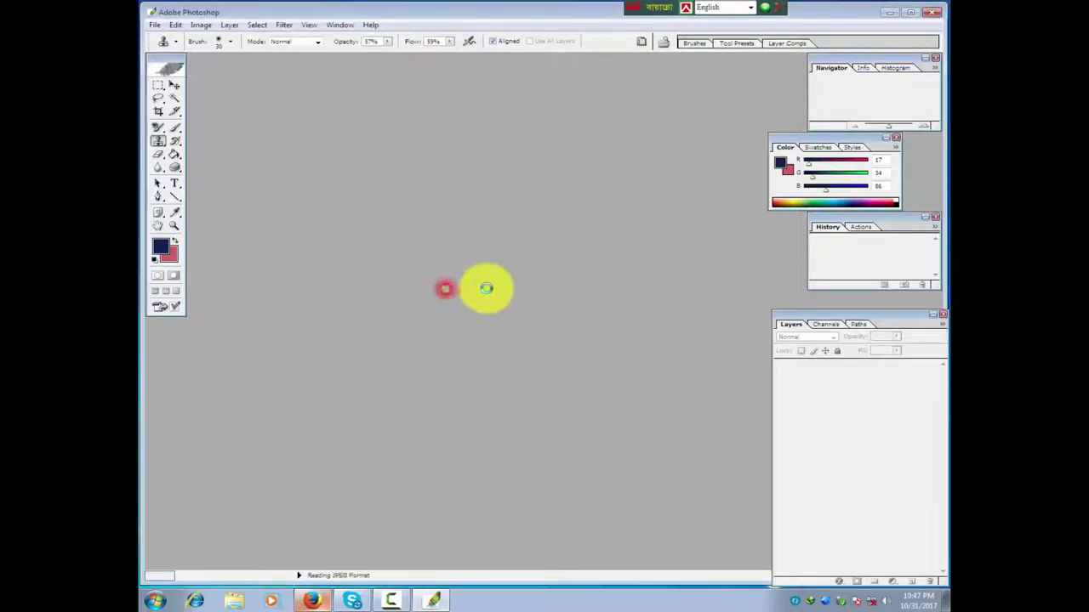
click(685, 64)
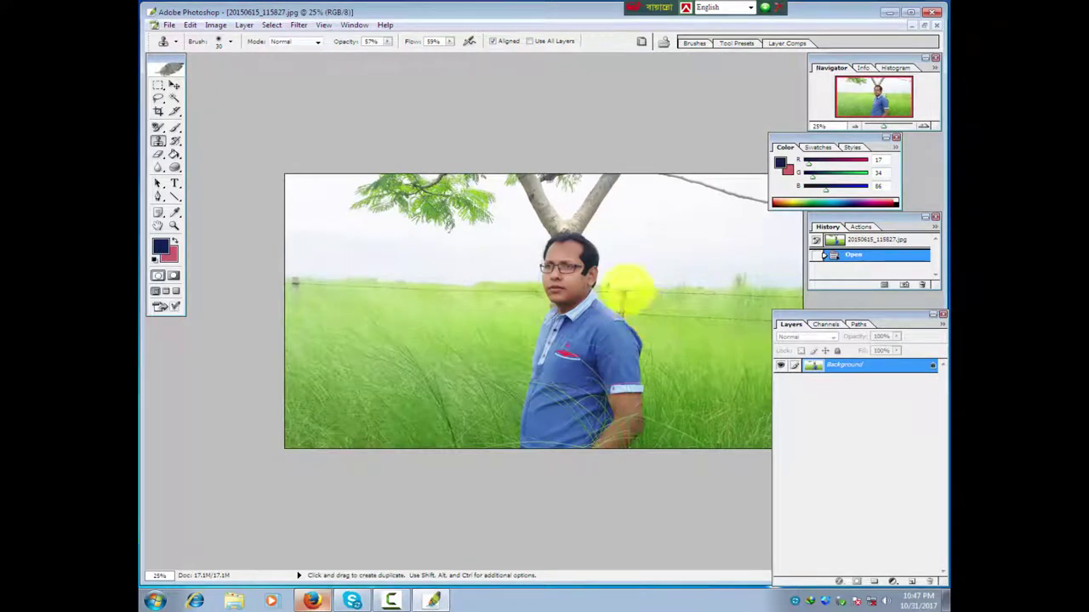
Zoom in on the man's shirt and hide all floating palettes with Tab.
key(z)
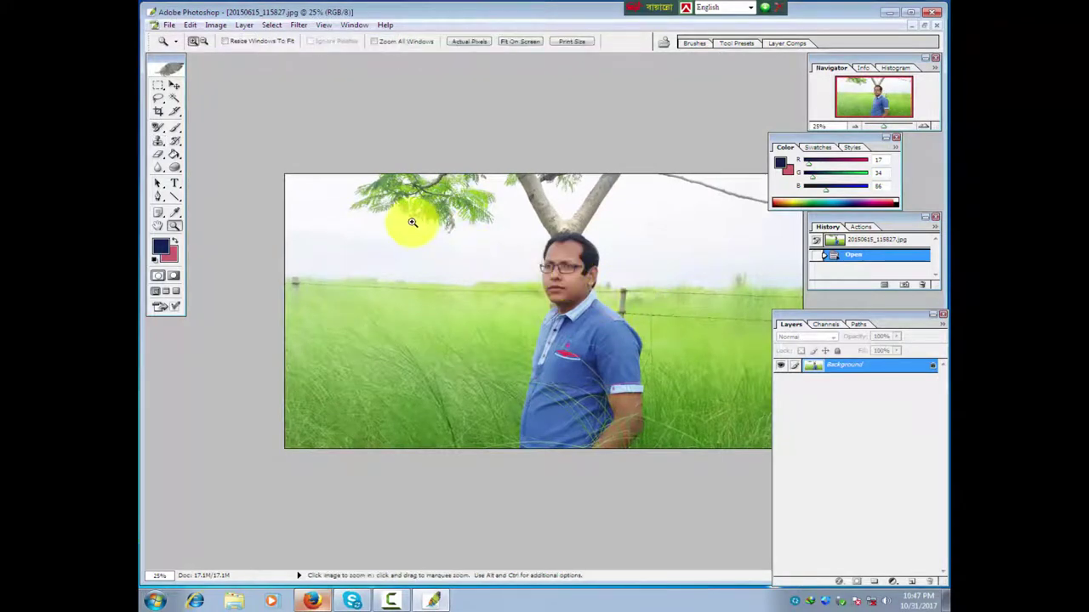
drag(411, 222, 570, 319)
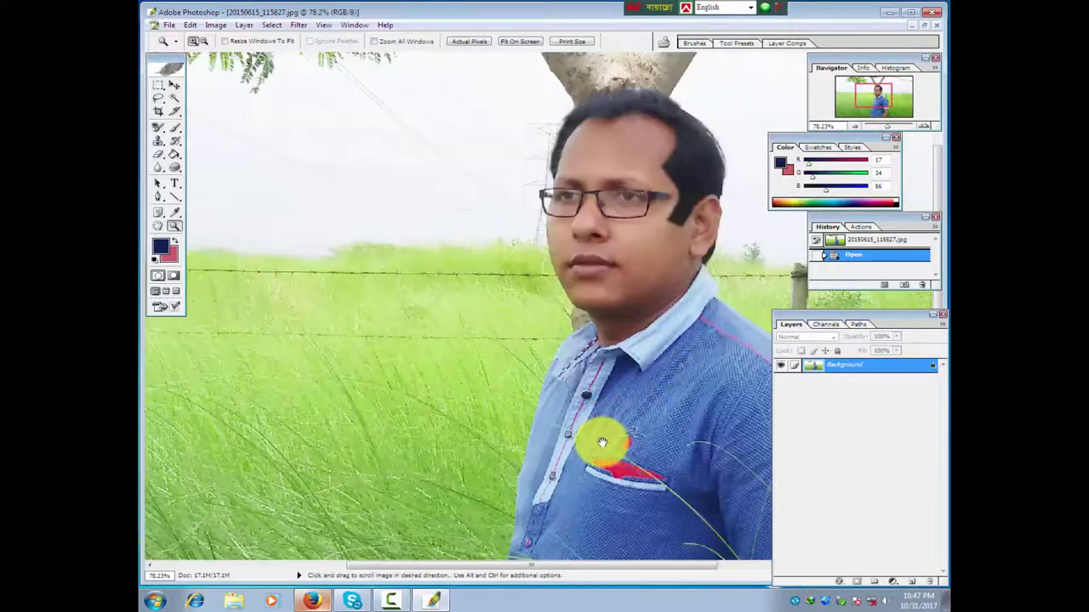
drag(601, 442, 537, 272)
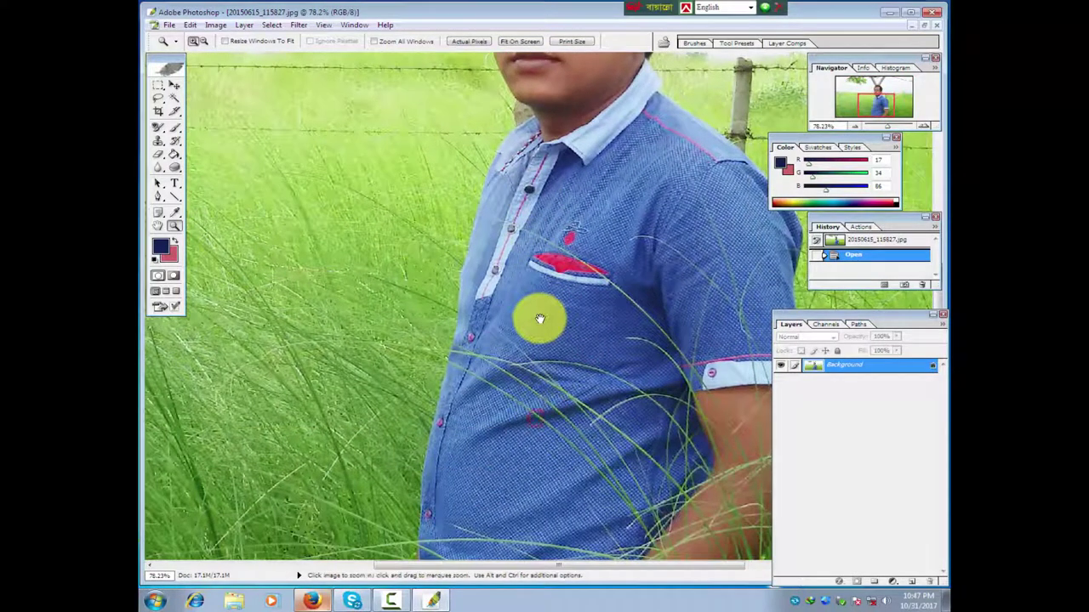
key(Tab)
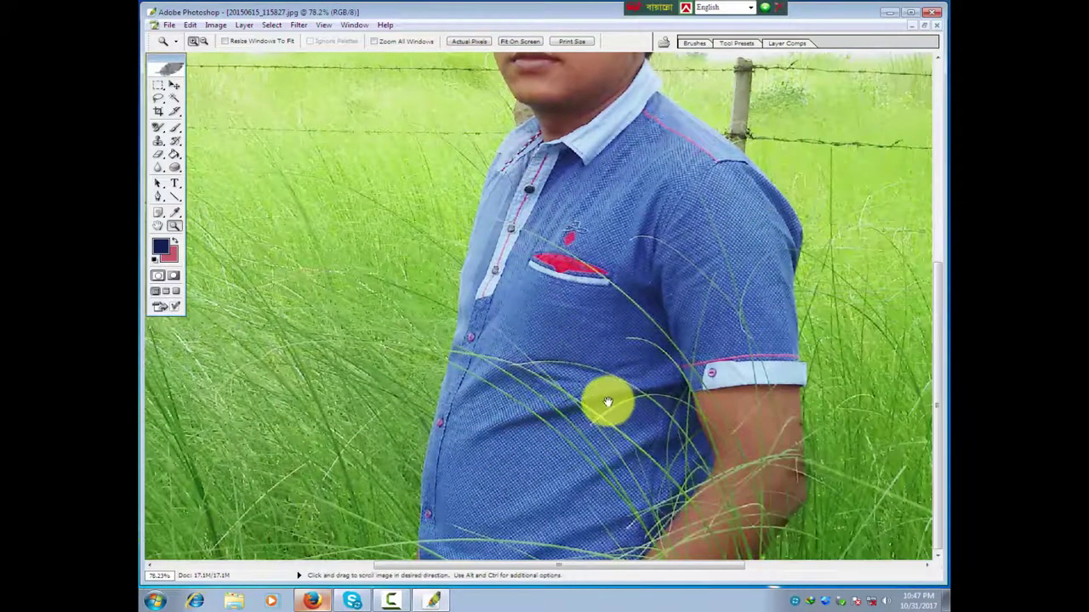
scroll(608, 340, up, 3)
scroll(618, 347, down, 3)
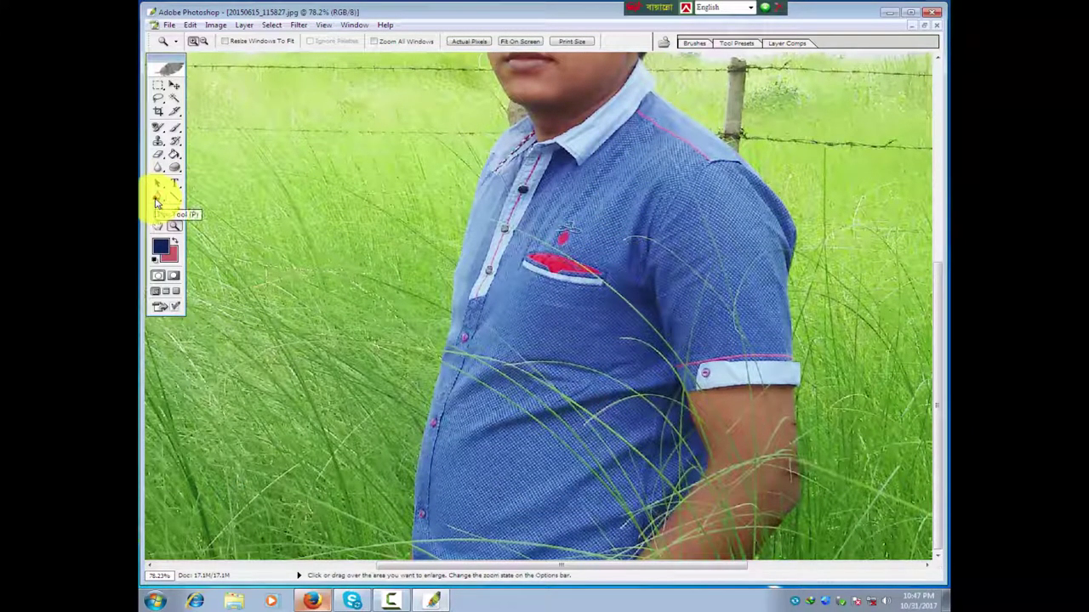
Select the standard Pen tool and zoom in closely on the shirt hem.
click(155, 203)
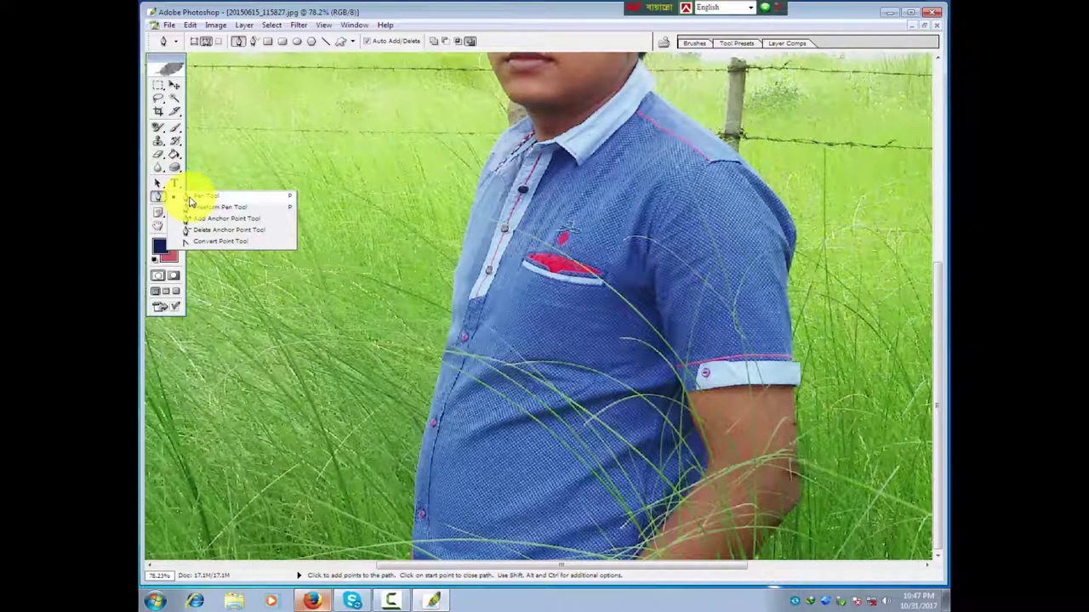
click(194, 197)
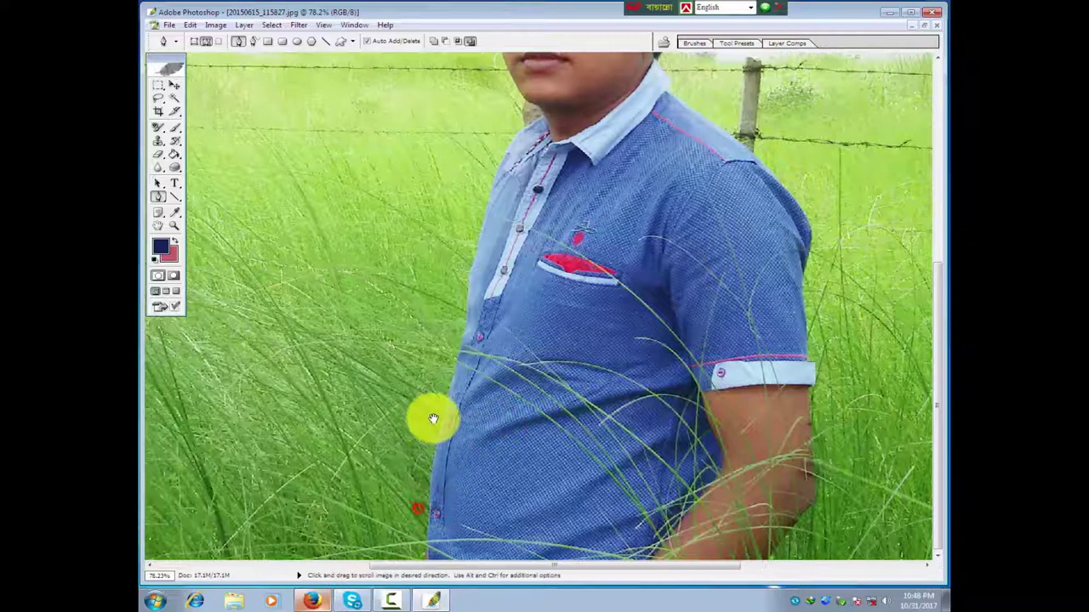
mouse_move(418, 502)
mouse_down()
mouse_move(433, 502)
mouse_move(460, 423)
mouse_up()
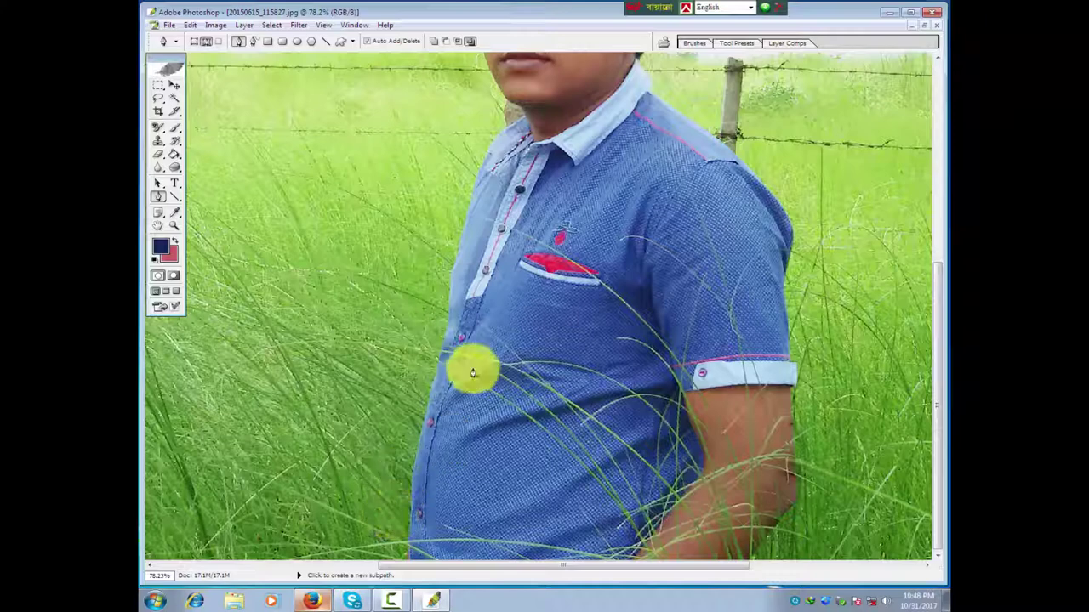
key(space)
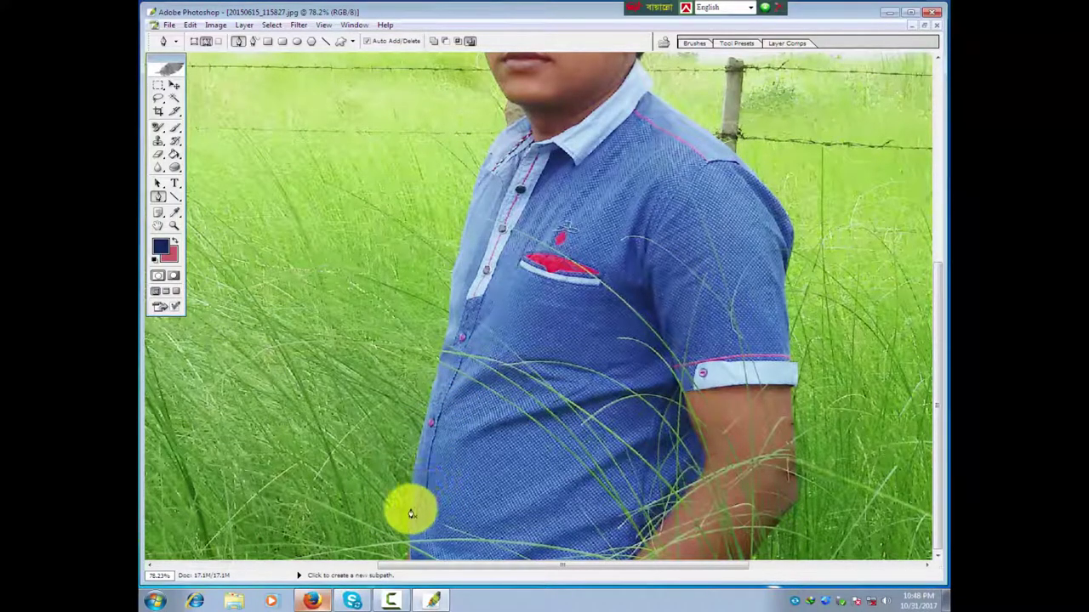
key(z)
click(481, 555)
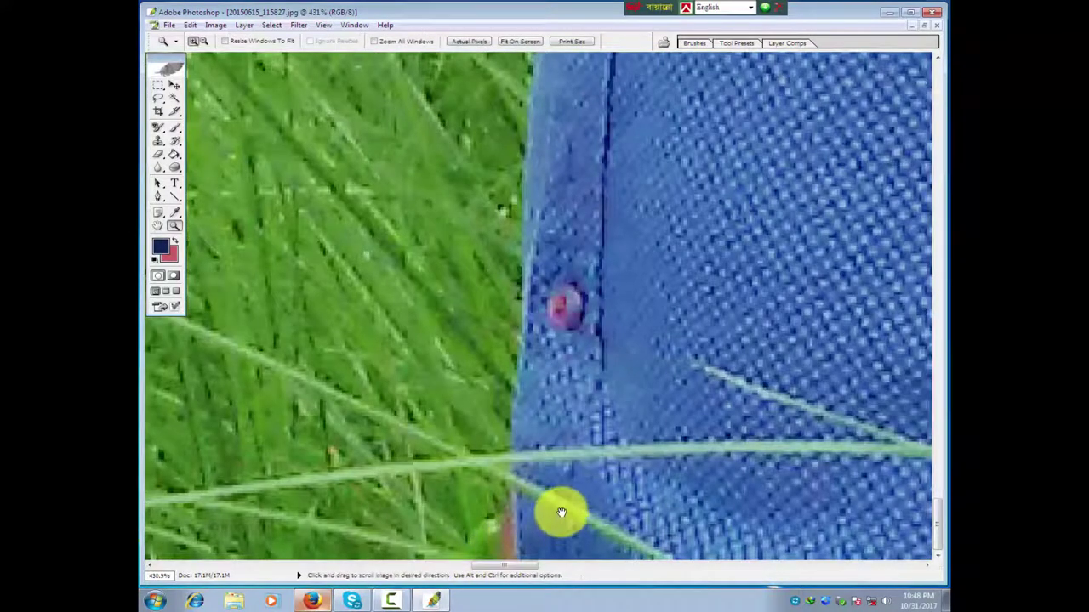
Pan the close-up toward the shirt's left edge, then fit the whole photo on screen.
drag(561, 512, 478, 404)
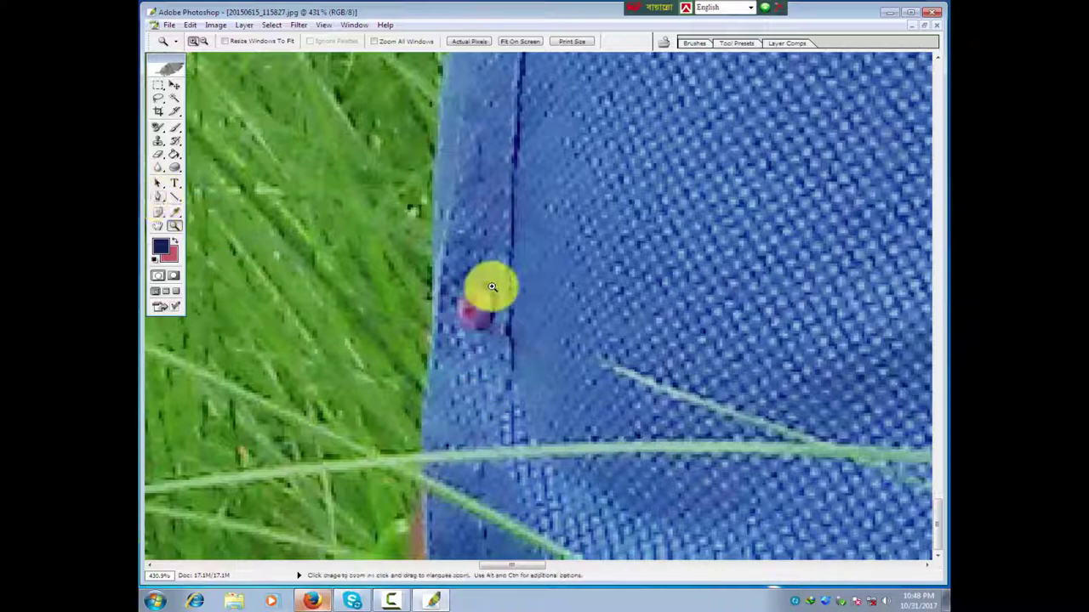
key(ctrl)
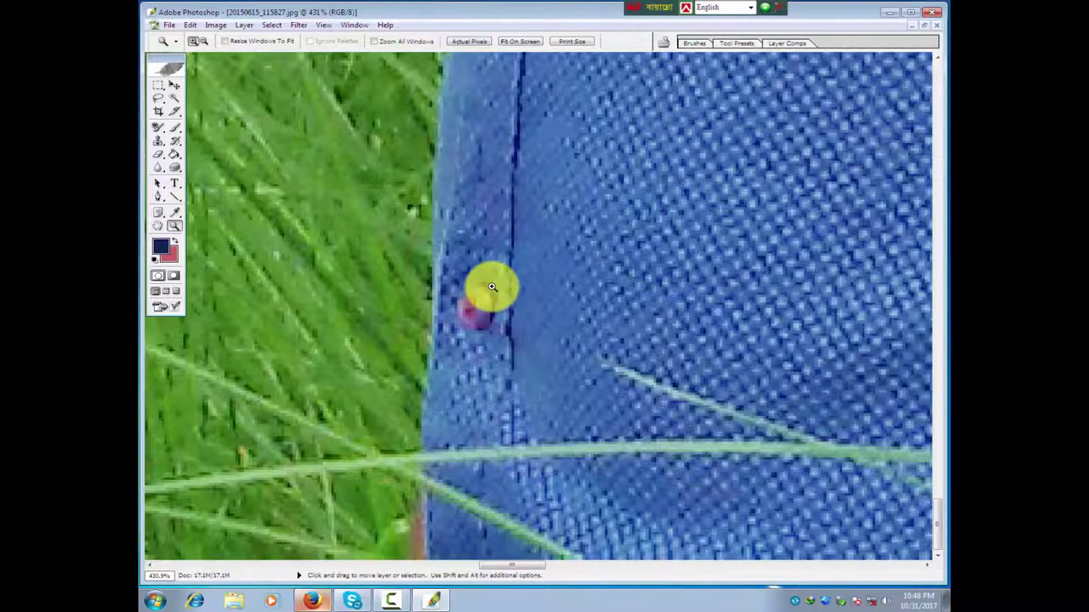
key(ctrl+0)
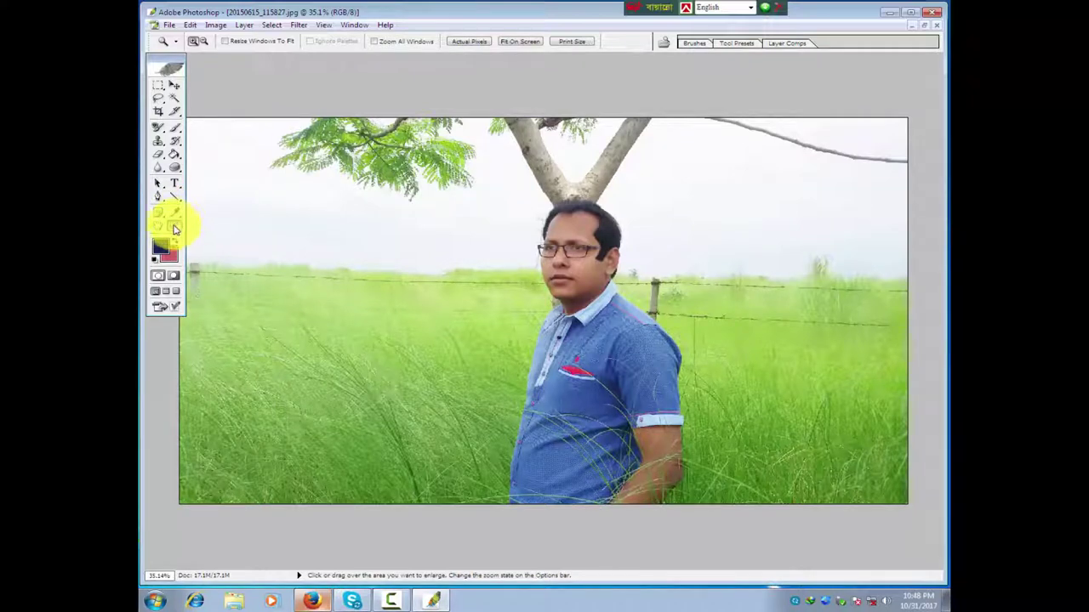
Zoom in beside the man's head and pan from his face down to the shirt pocket.
click(175, 212)
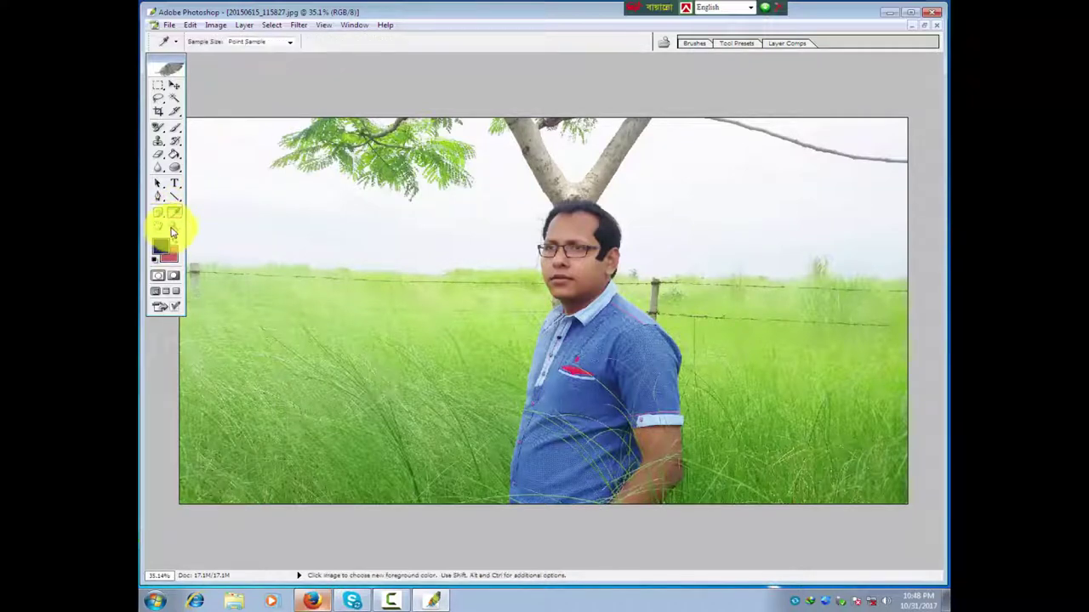
click(173, 227)
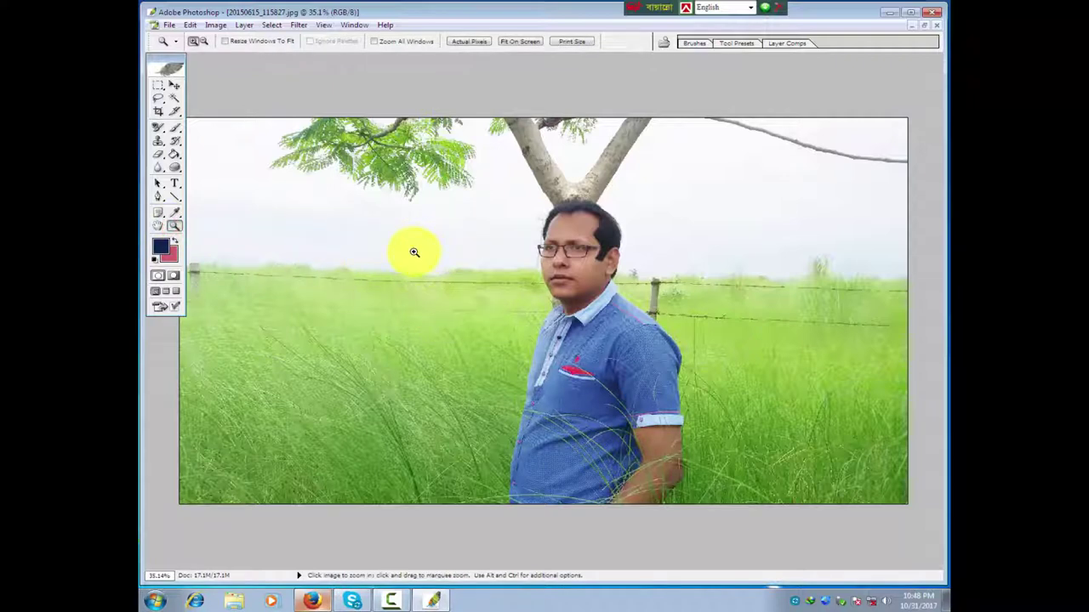
drag(388, 227, 554, 350)
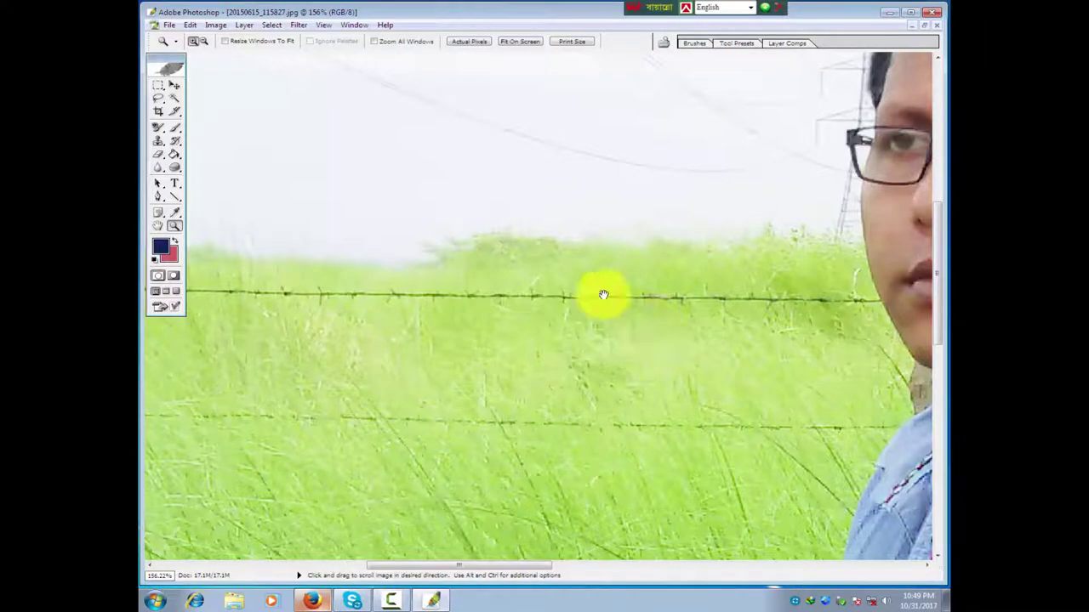
drag(862, 260, 547, 295)
drag(808, 238, 687, 332)
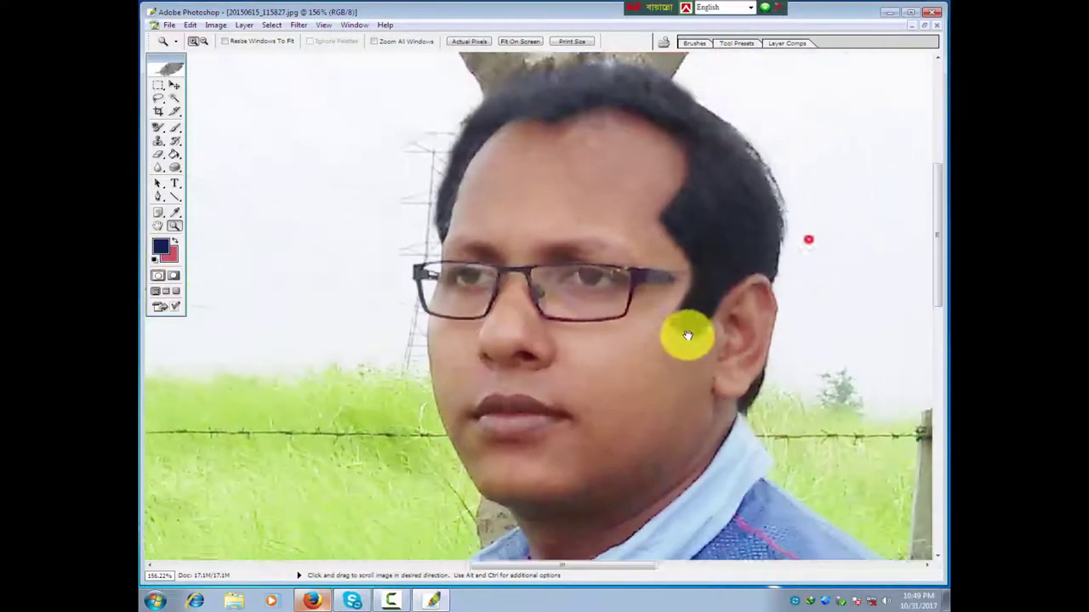
drag(566, 243, 581, 343)
drag(565, 553, 559, 190)
mouse_move(522, 423)
mouse_down()
mouse_move(607, 229)
mouse_move(661, 195)
mouse_move(676, 255)
mouse_move(562, 301)
mouse_move(551, 107)
mouse_up()
Pan over the shirt buttons and pocket, then fit the whole photo on screen again.
mouse_move(551, 510)
mouse_down()
mouse_move(535, 348)
mouse_move(532, 406)
mouse_up()
drag(532, 552, 511, 442)
mouse_move(598, 273)
mouse_down()
mouse_move(687, 273)
mouse_move(608, 272)
mouse_move(567, 379)
mouse_move(590, 275)
mouse_move(606, 422)
mouse_up()
drag(694, 130, 627, 297)
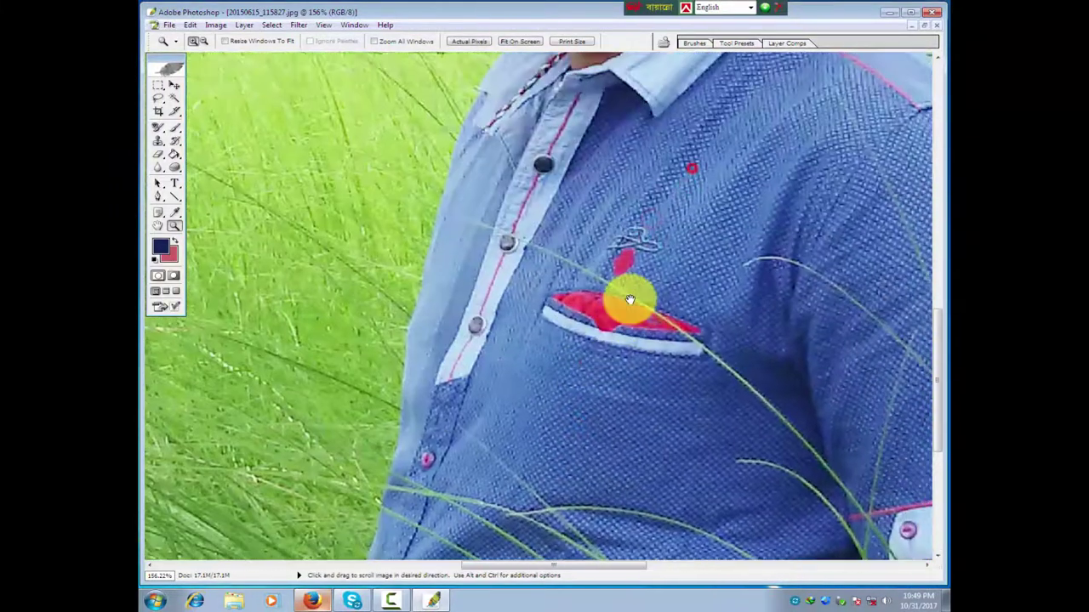
drag(576, 340, 611, 261)
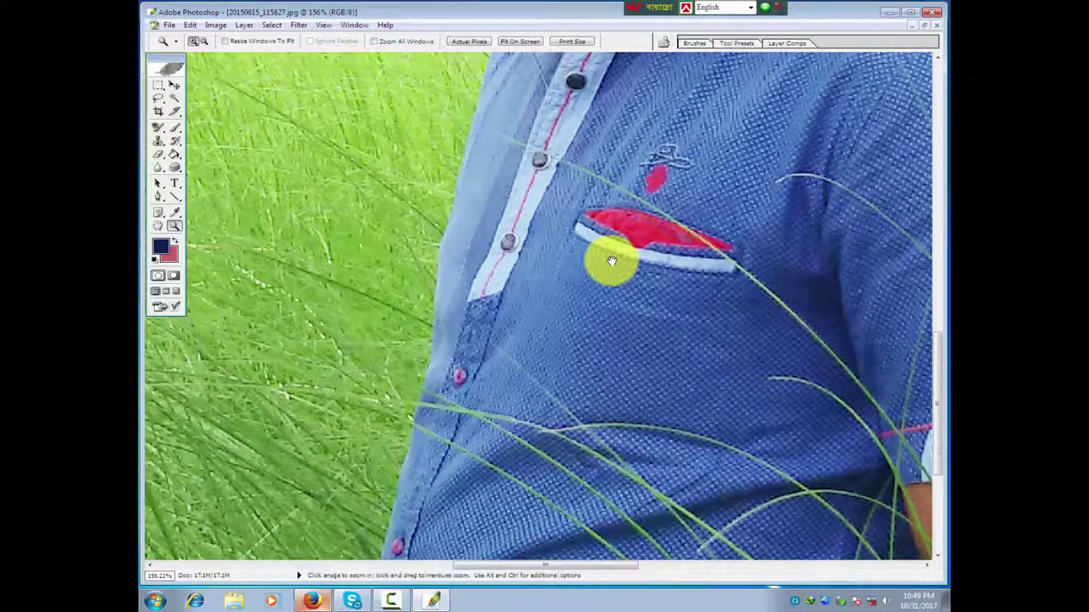
key(v)
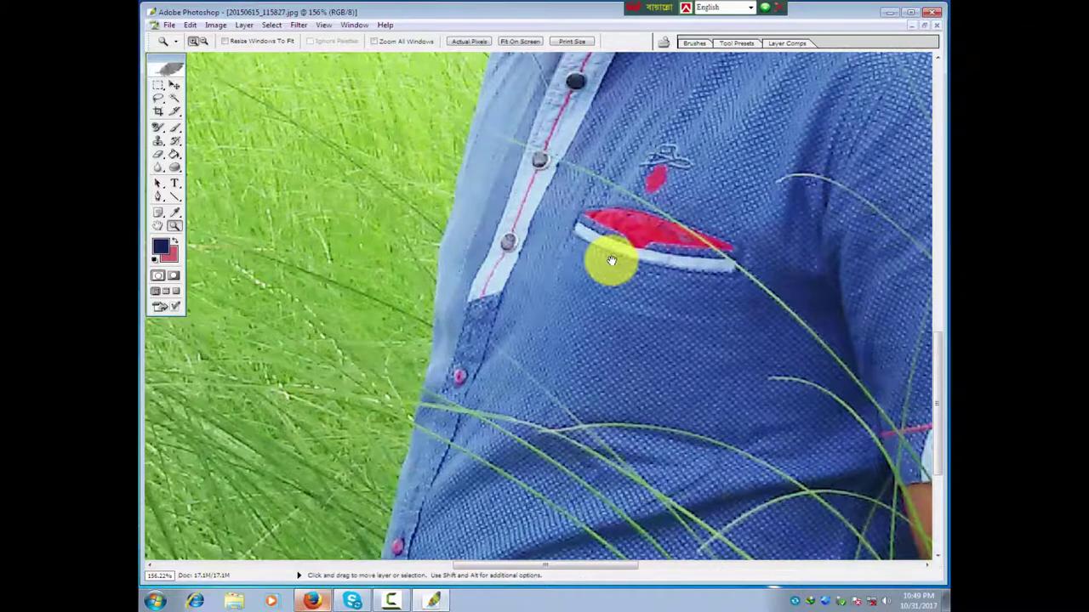
key(ctrl+0)
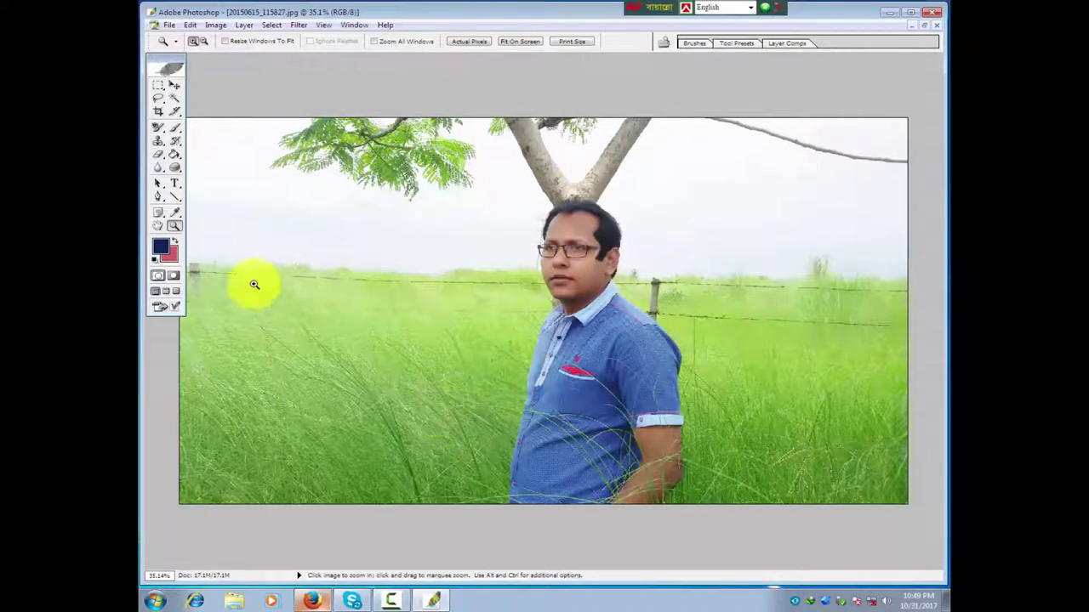
Marquee-zoom onto the lower-left shirt edge against the grass and select the Pen tool.
click(171, 228)
drag(352, 227, 527, 353)
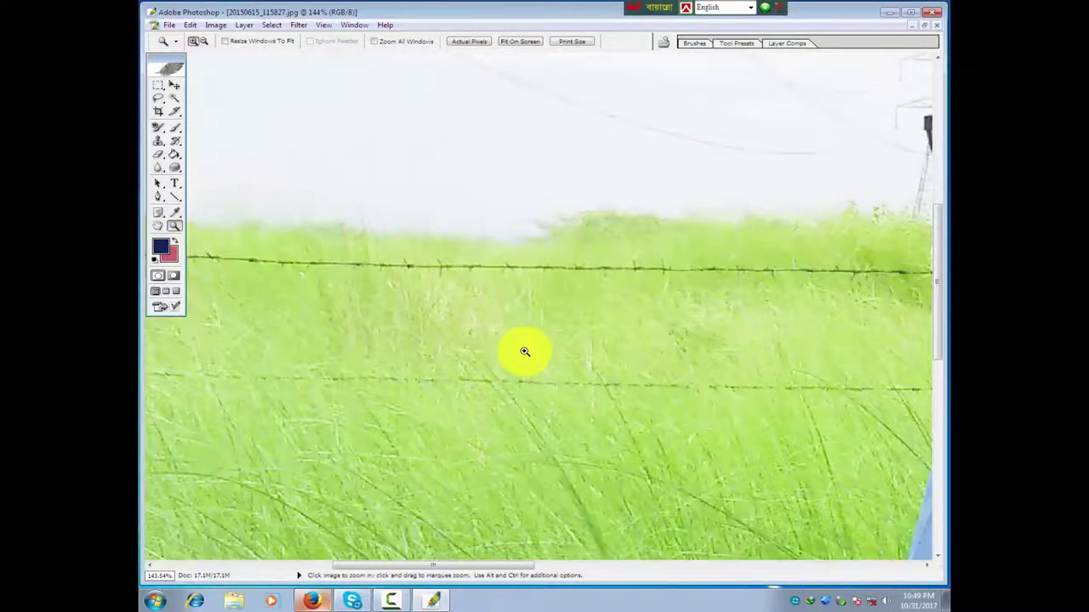
key(ctrl+0)
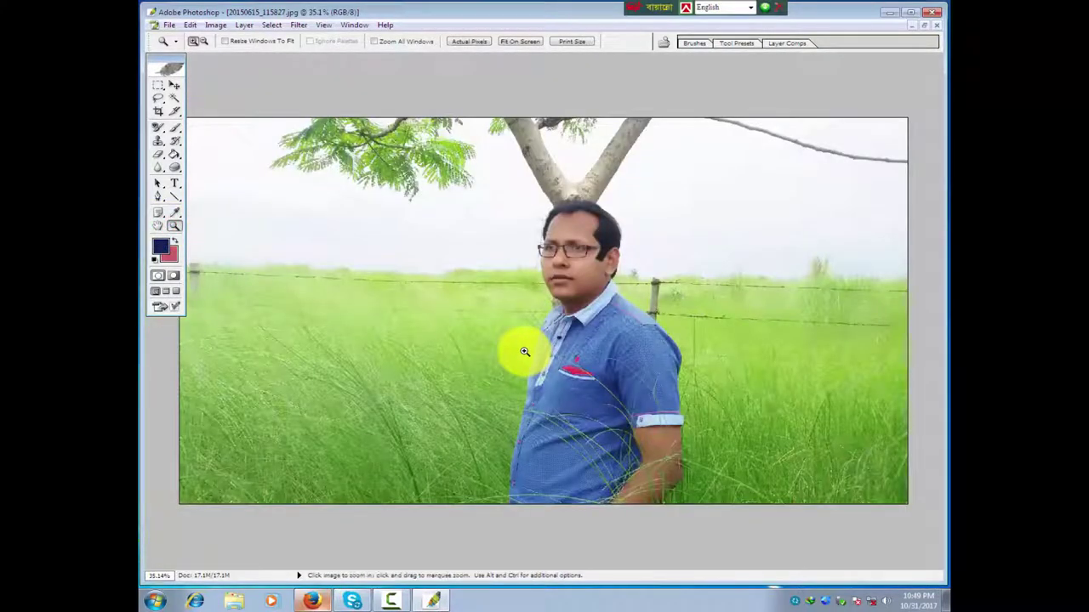
click(175, 183)
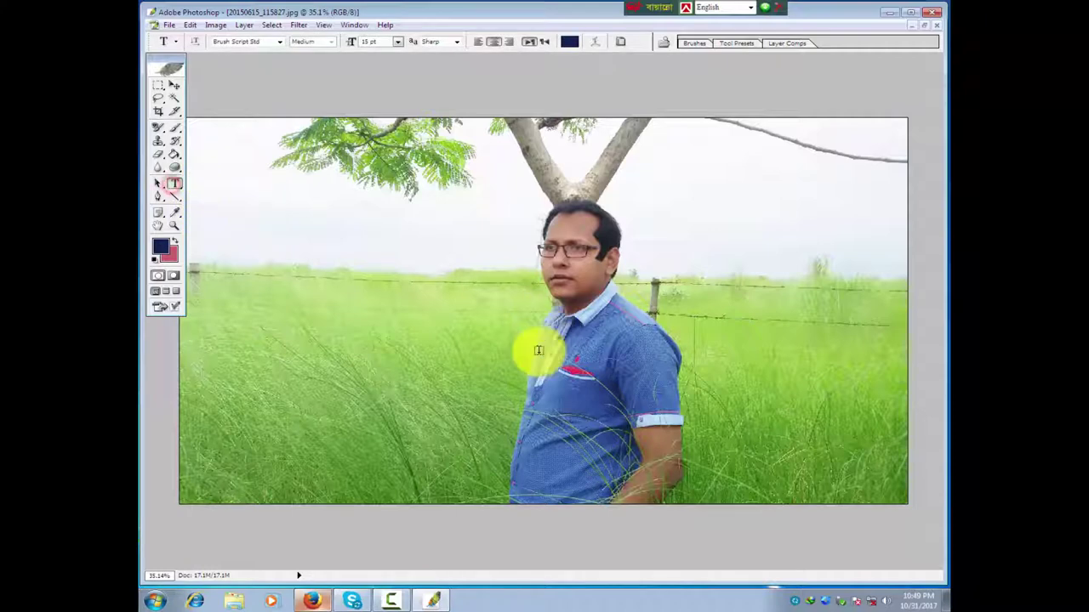
drag(421, 389, 608, 511)
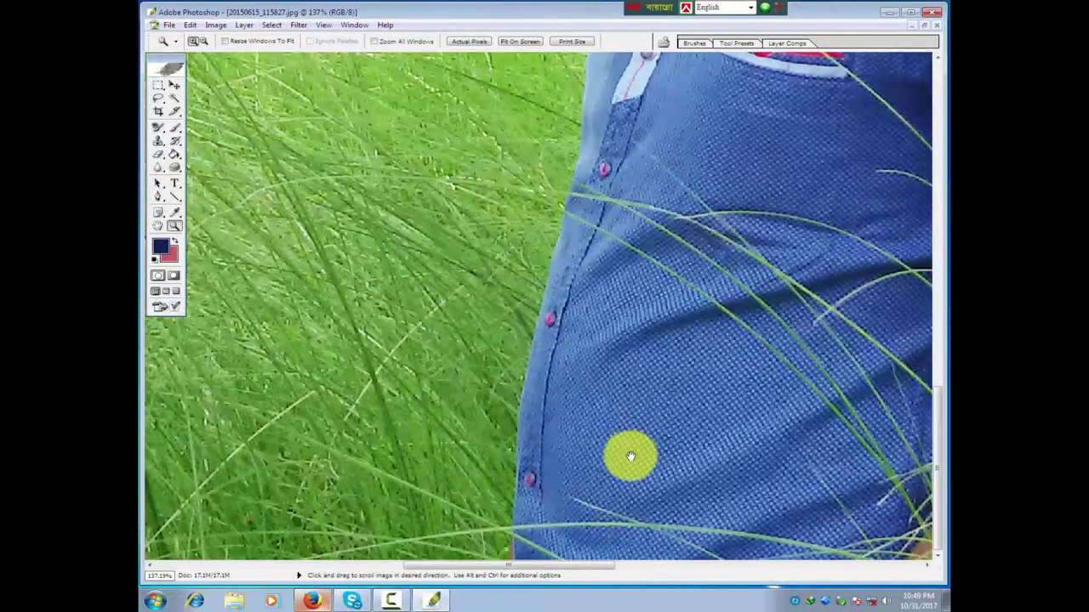
drag(627, 454, 554, 348)
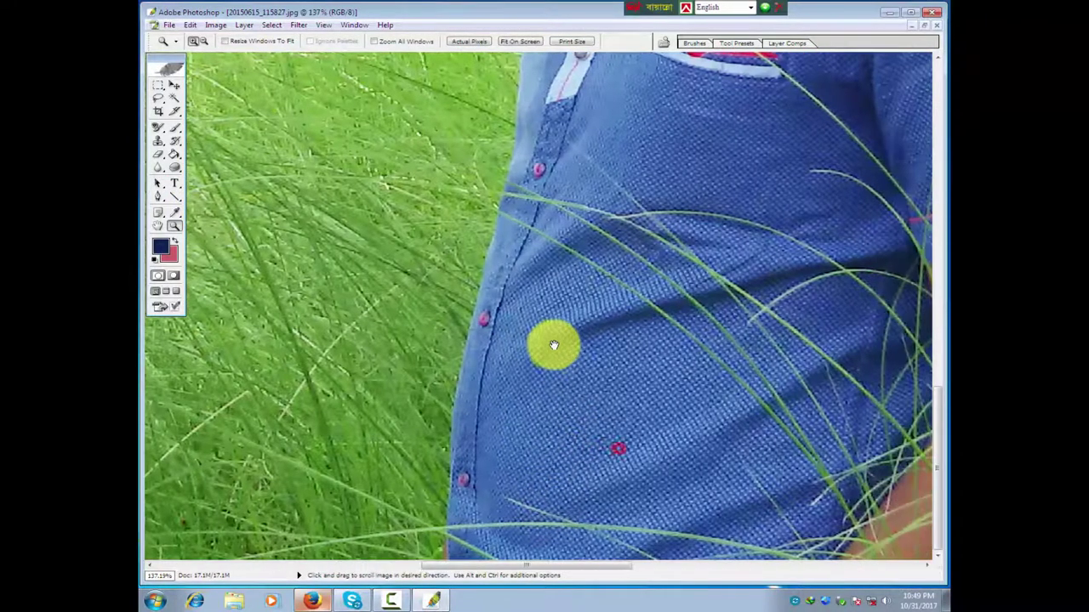
drag(528, 437, 502, 435)
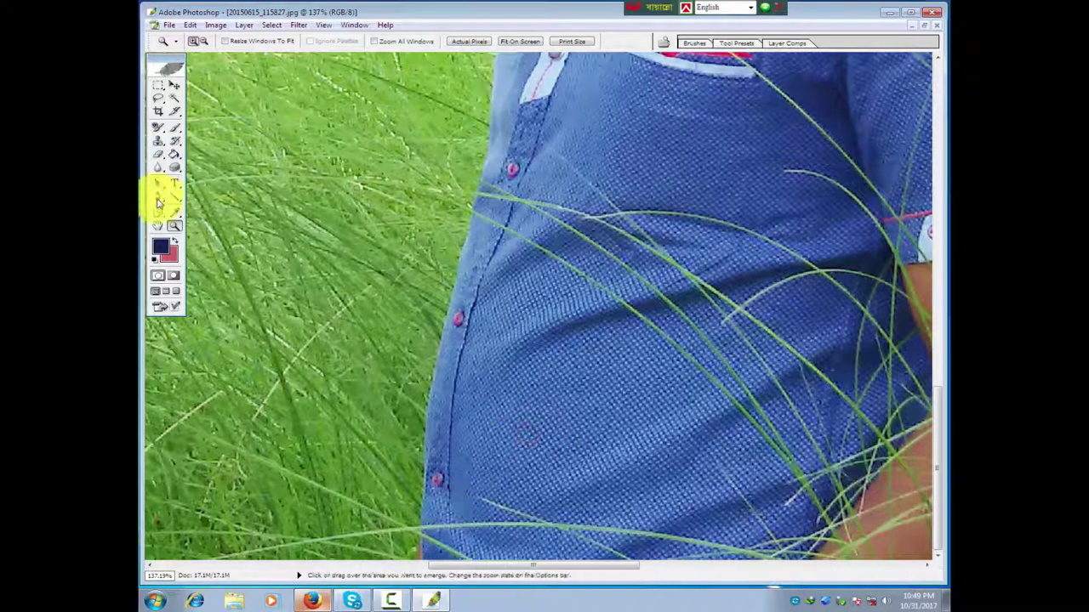
click(157, 200)
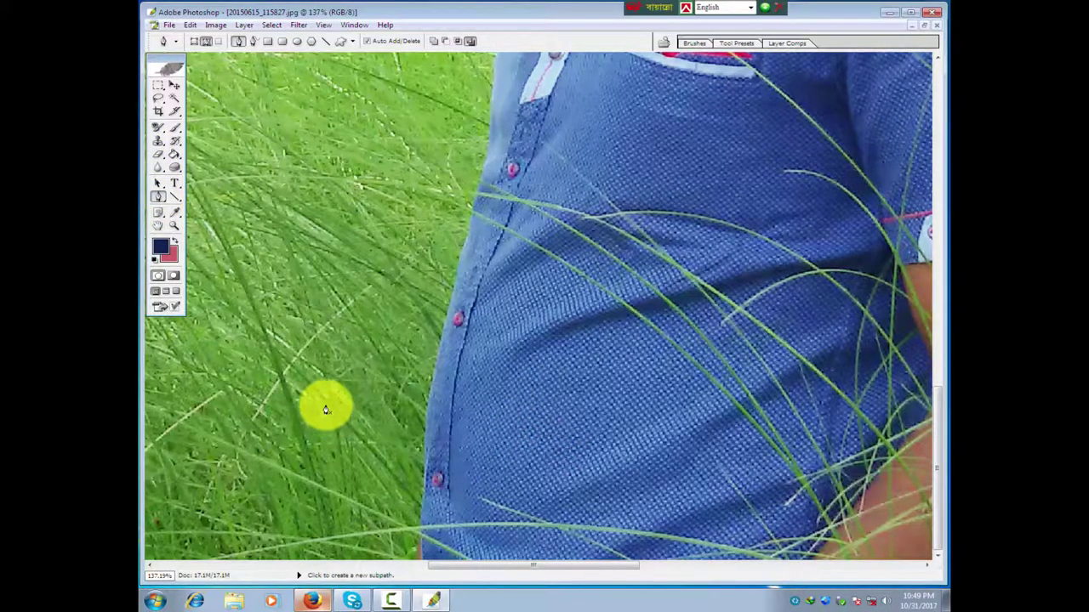
Start the pen path at the shirt's bottom edge and trace up past the buttons.
click(421, 559)
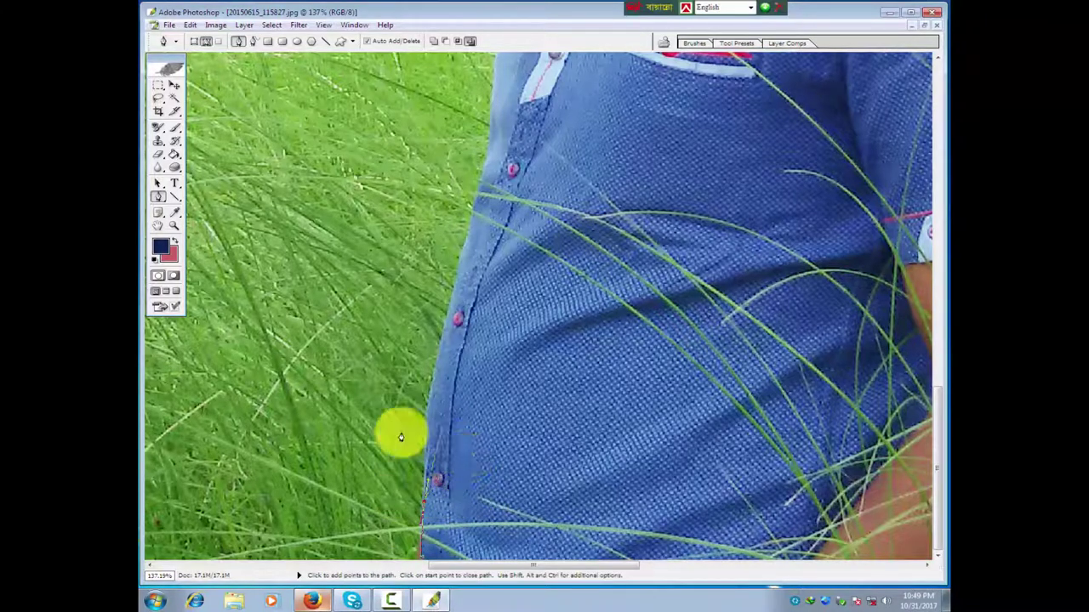
click(436, 479)
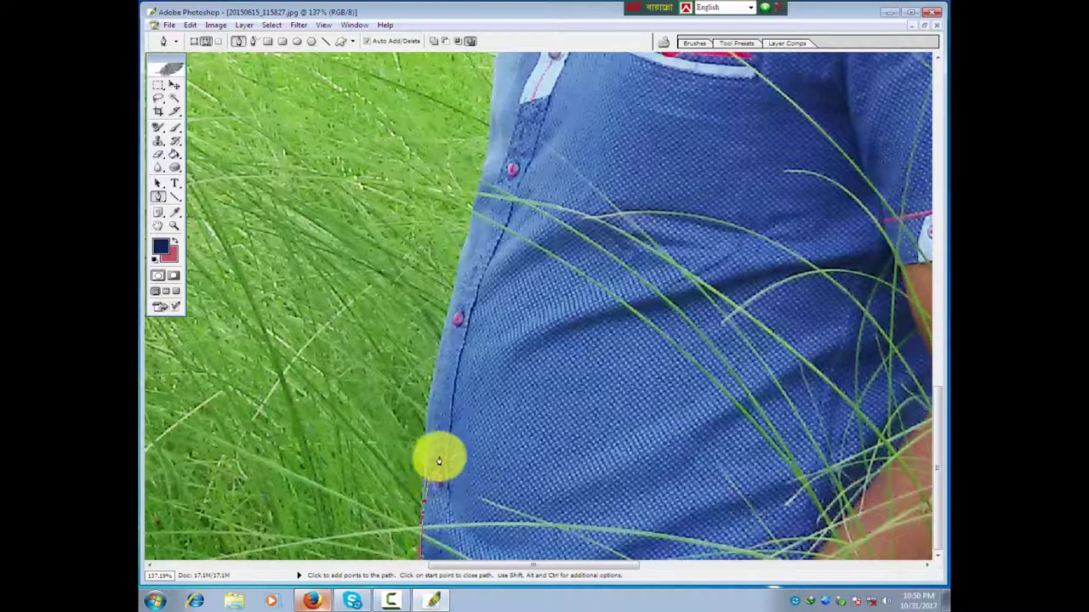
click(423, 505)
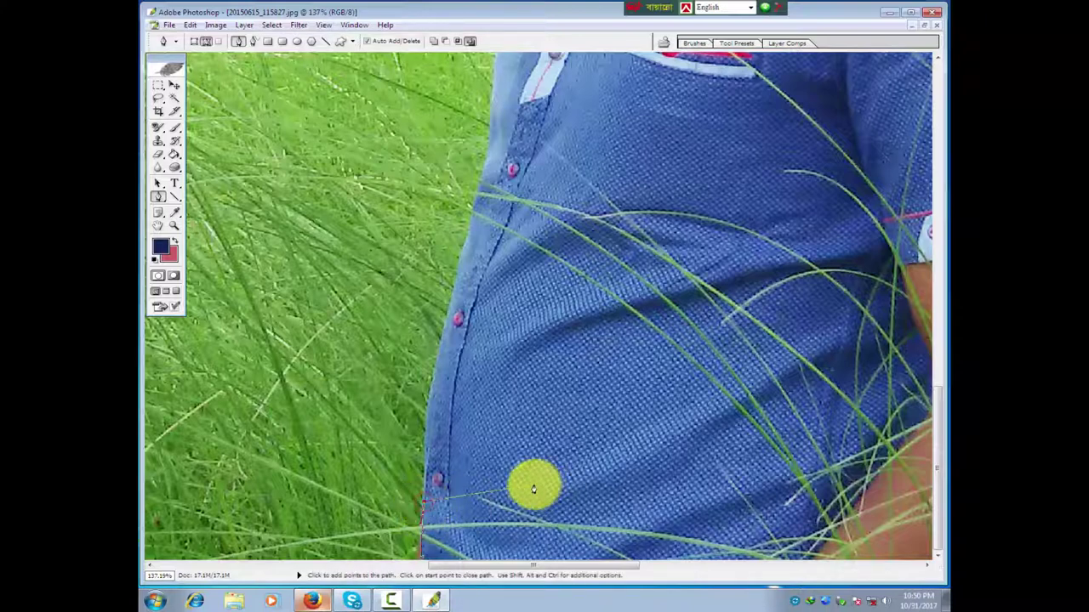
click(429, 404)
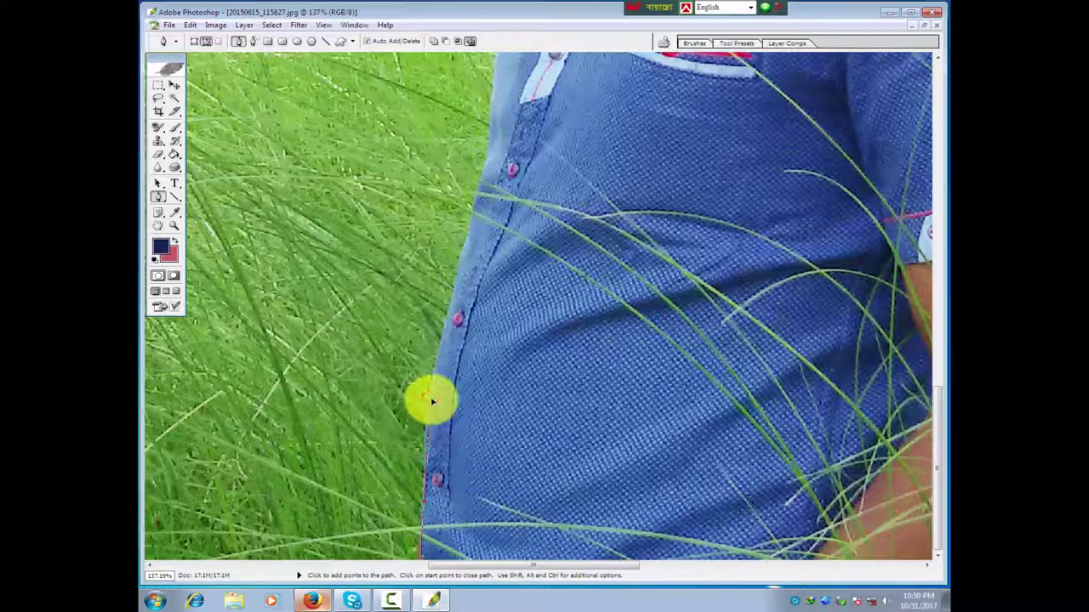
mouse_move(438, 387)
mouse_down()
mouse_move(547, 398)
mouse_move(503, 435)
mouse_up()
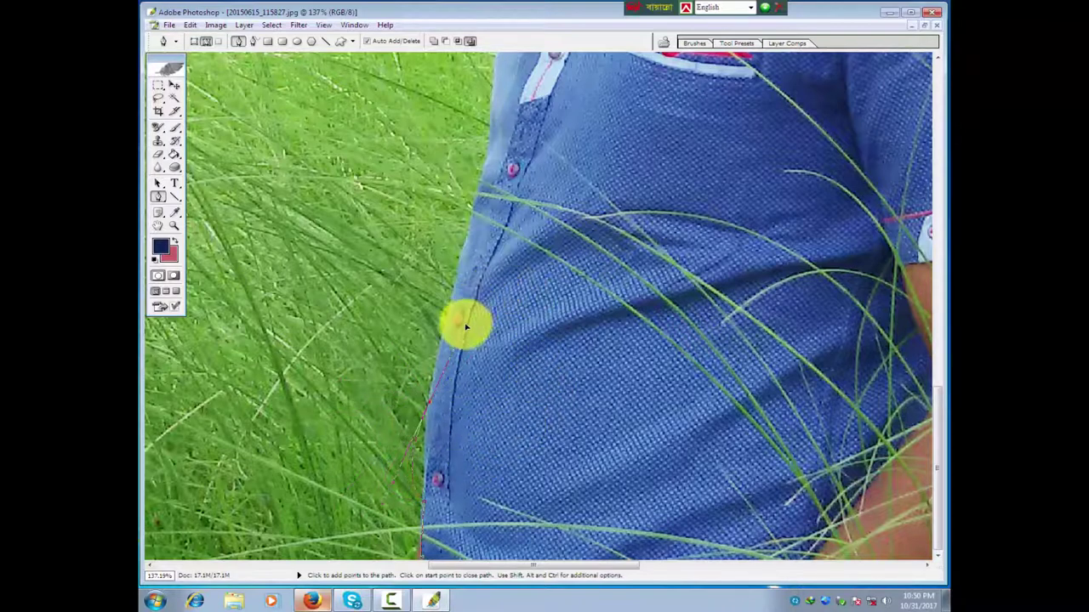
mouse_move(462, 320)
mouse_down()
mouse_move(452, 292)
mouse_move(438, 360)
mouse_move(443, 349)
mouse_move(421, 340)
mouse_move(454, 352)
mouse_move(459, 311)
mouse_move(433, 343)
mouse_move(442, 348)
mouse_up()
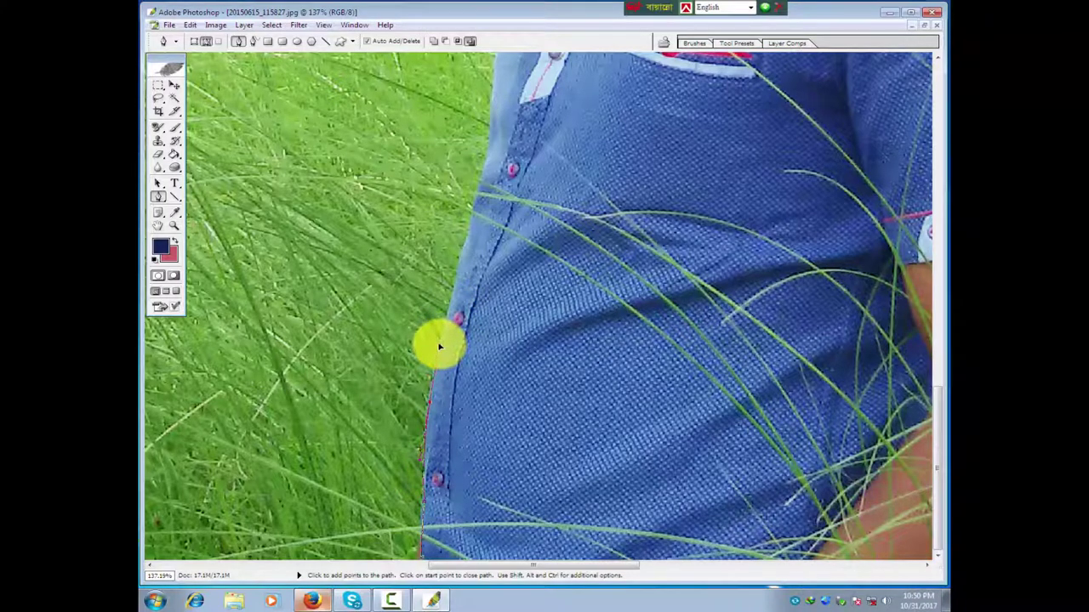
click(429, 404)
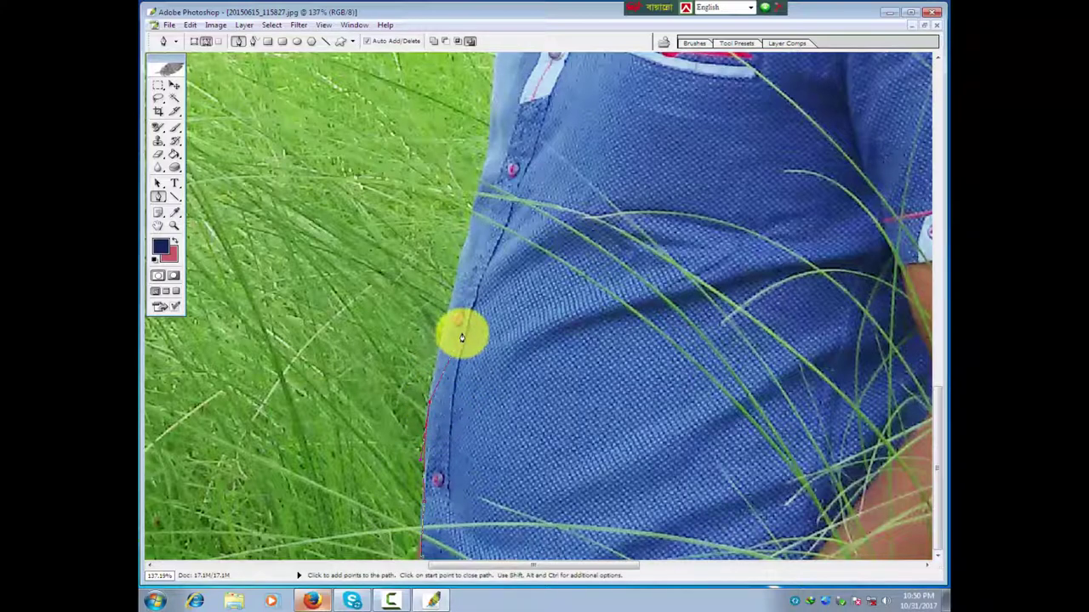
click(450, 296)
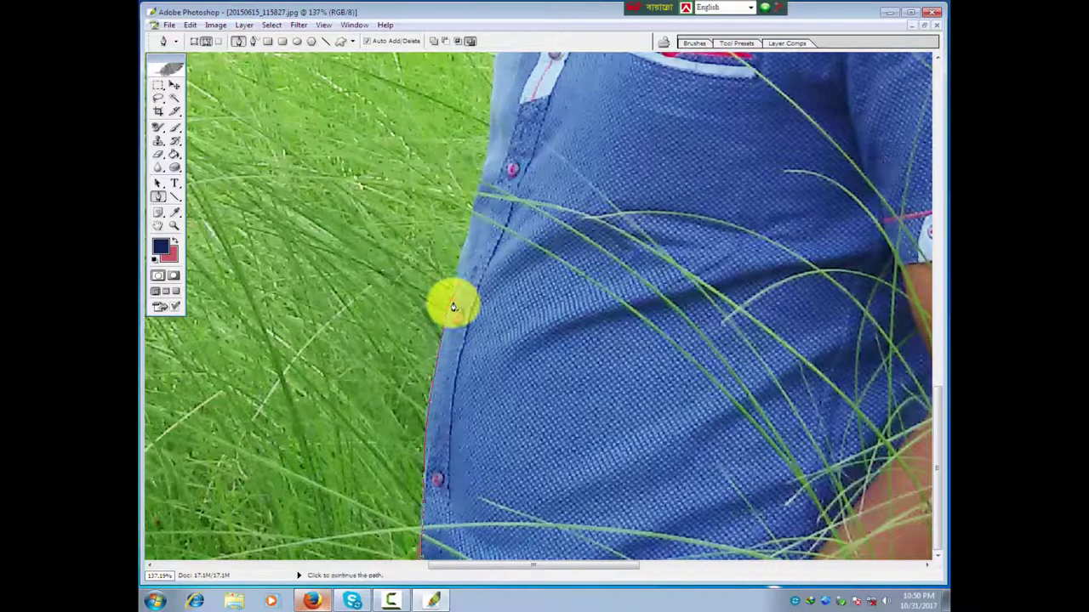
click(451, 304)
Extend the path along the shirt edge below the pocket up to the placket.
drag(540, 226, 462, 364)
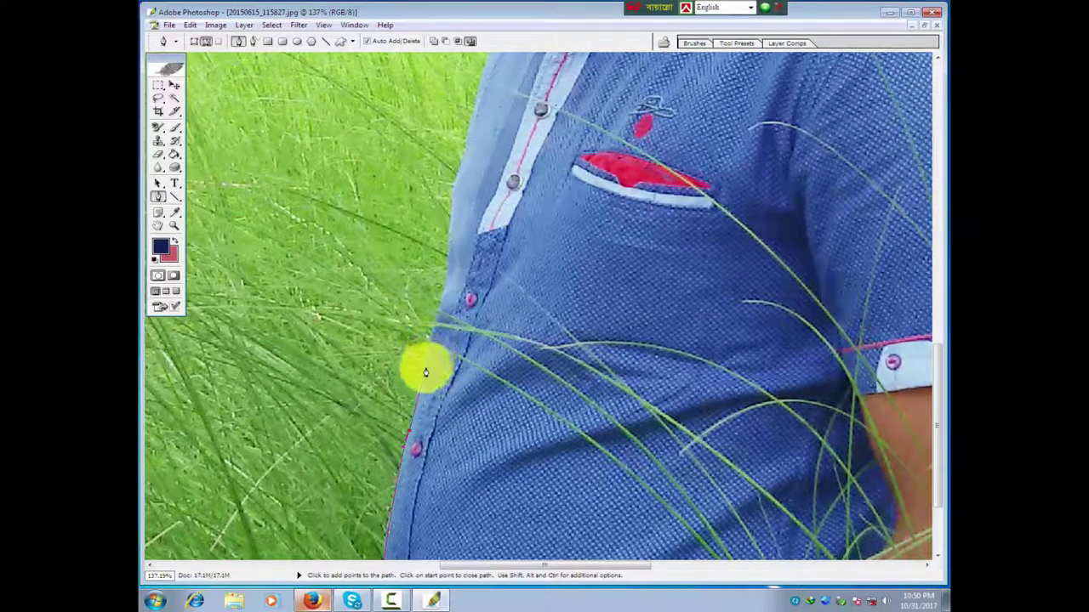
click(428, 365)
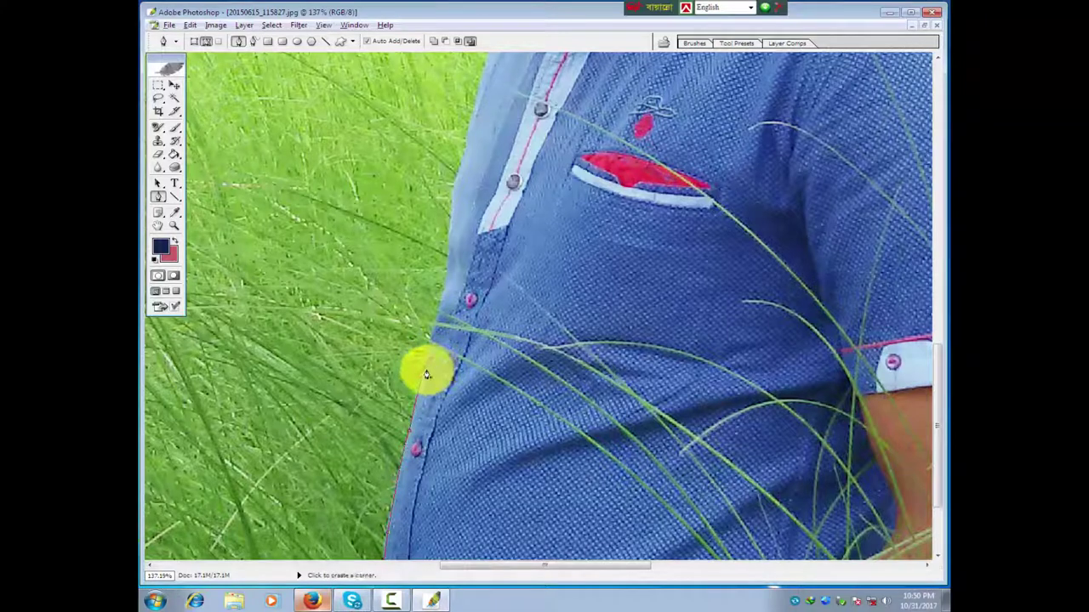
drag(457, 309, 433, 394)
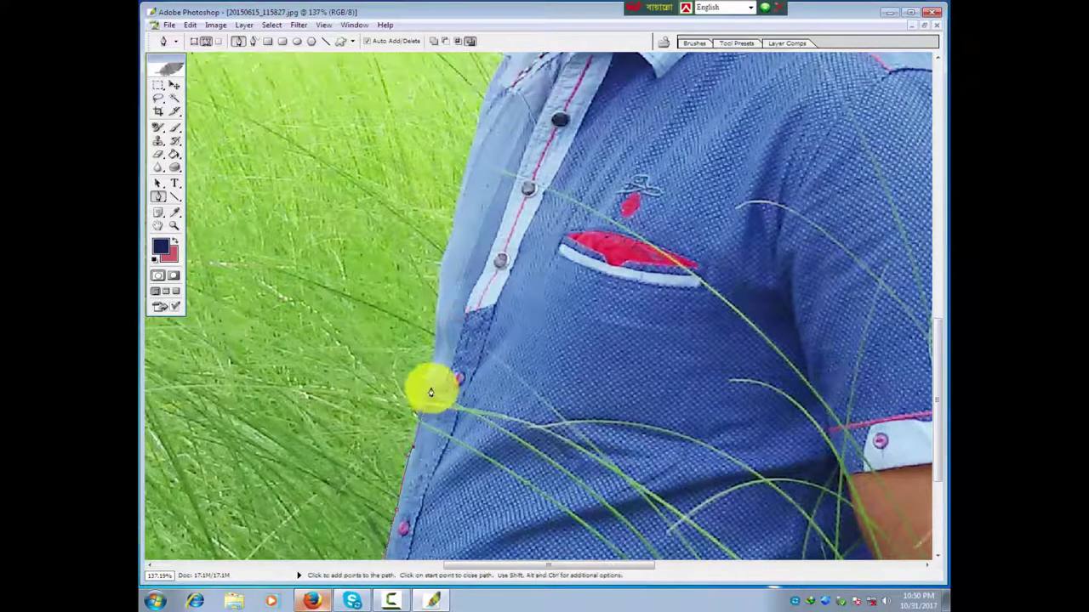
click(428, 382)
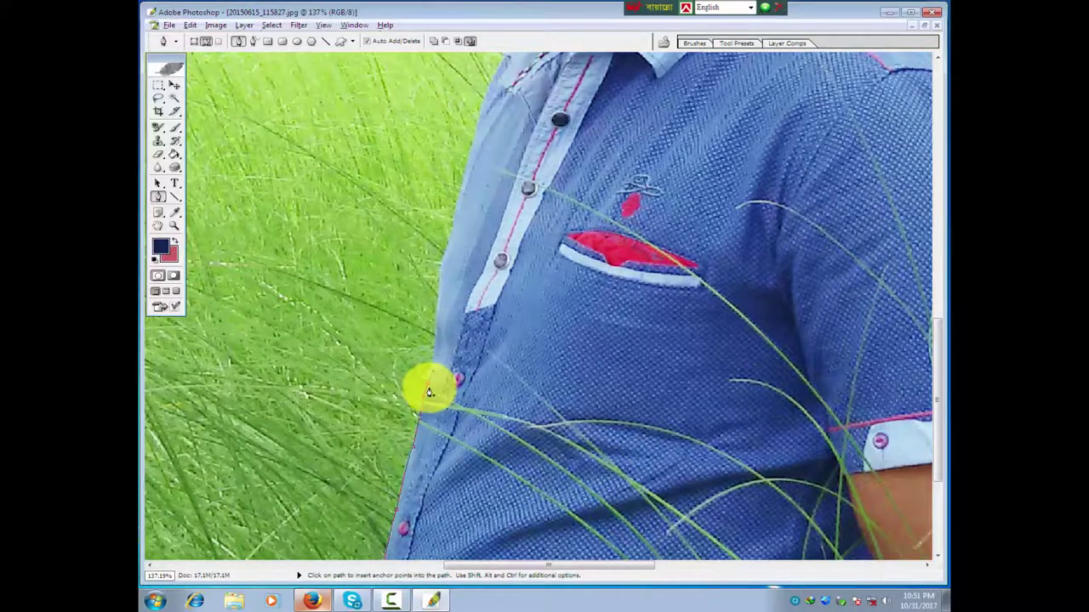
click(427, 389)
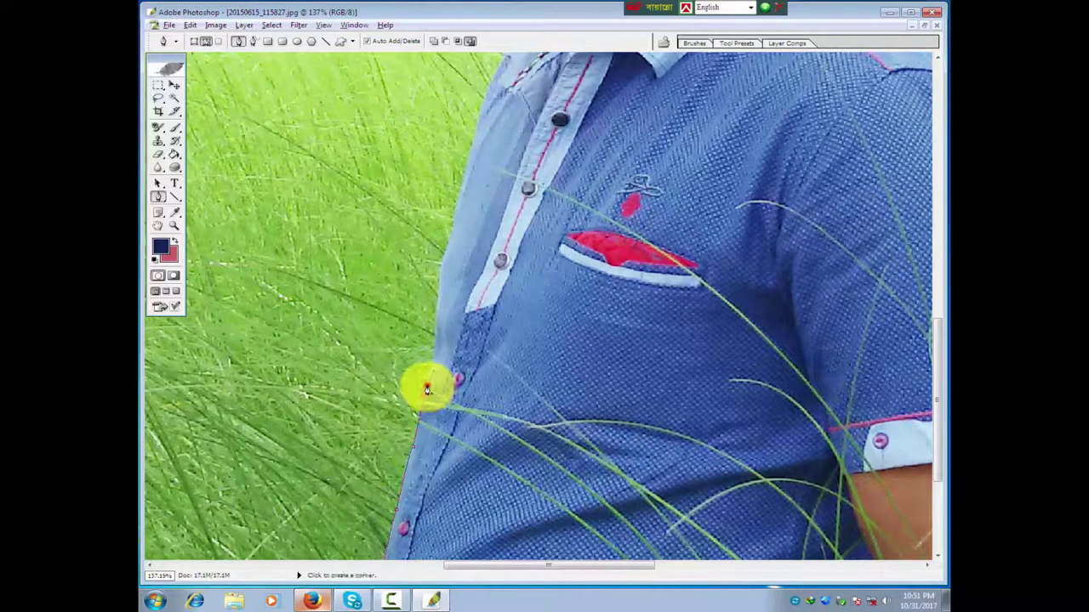
click(437, 328)
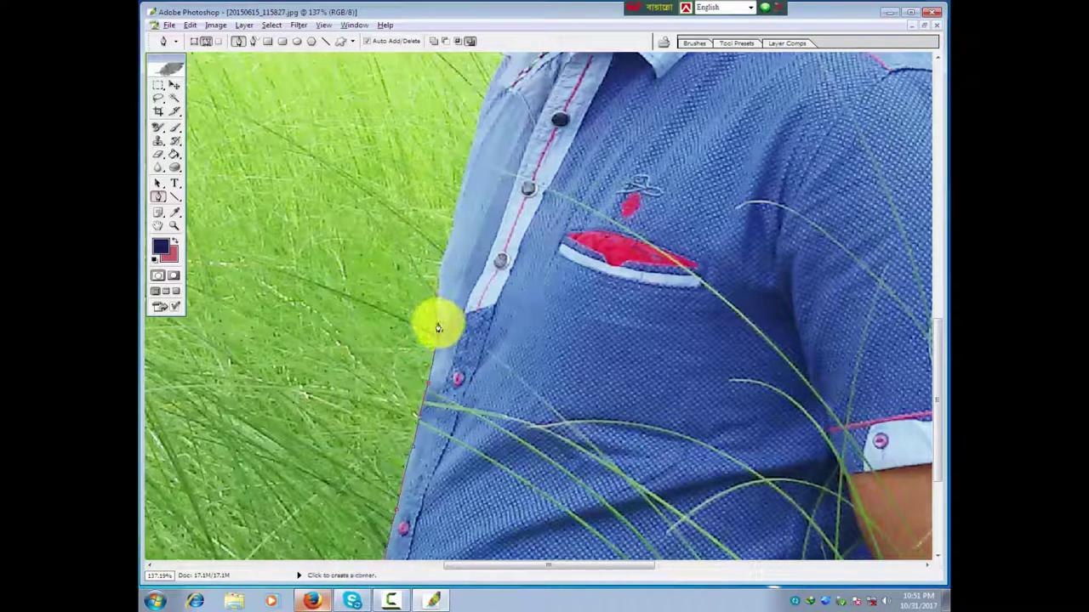
click(443, 271)
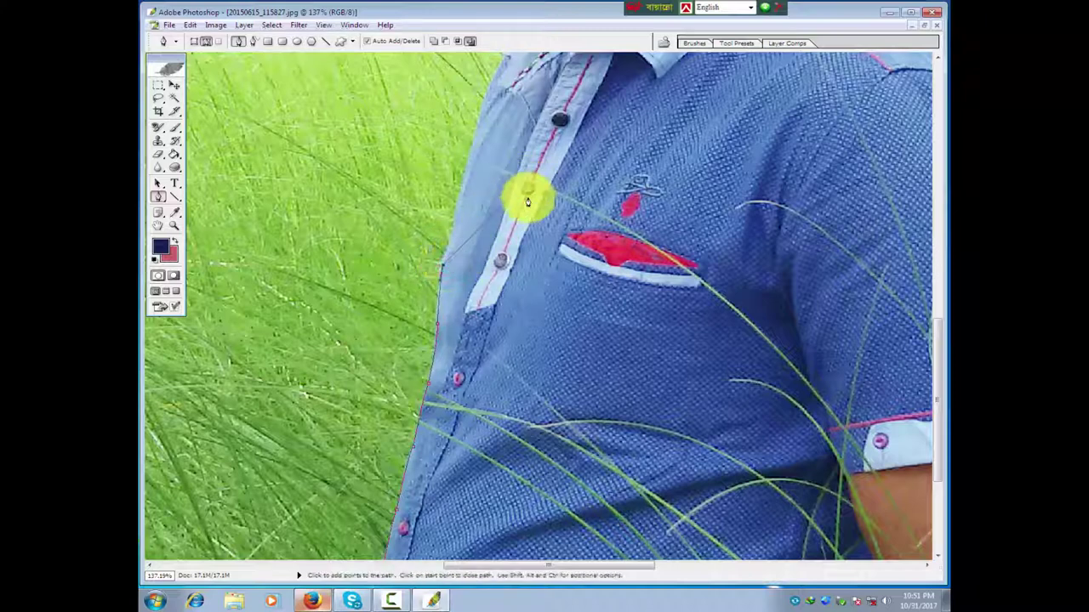
scroll(530, 195, up, 3)
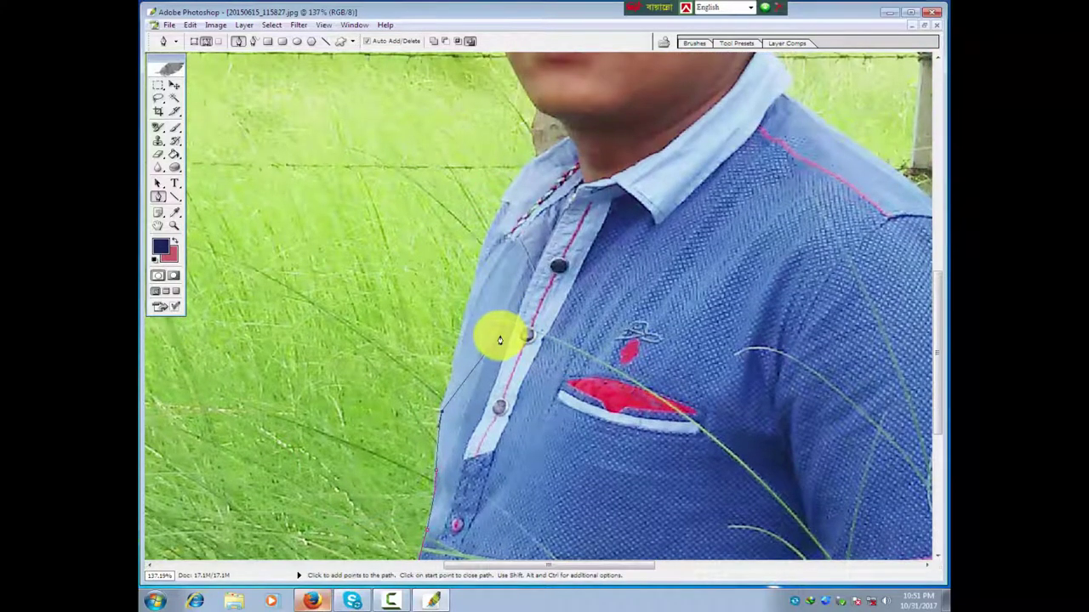
key(z)
mouse_move(291, 217)
mouse_down()
mouse_move(526, 478)
mouse_move(600, 505)
mouse_up()
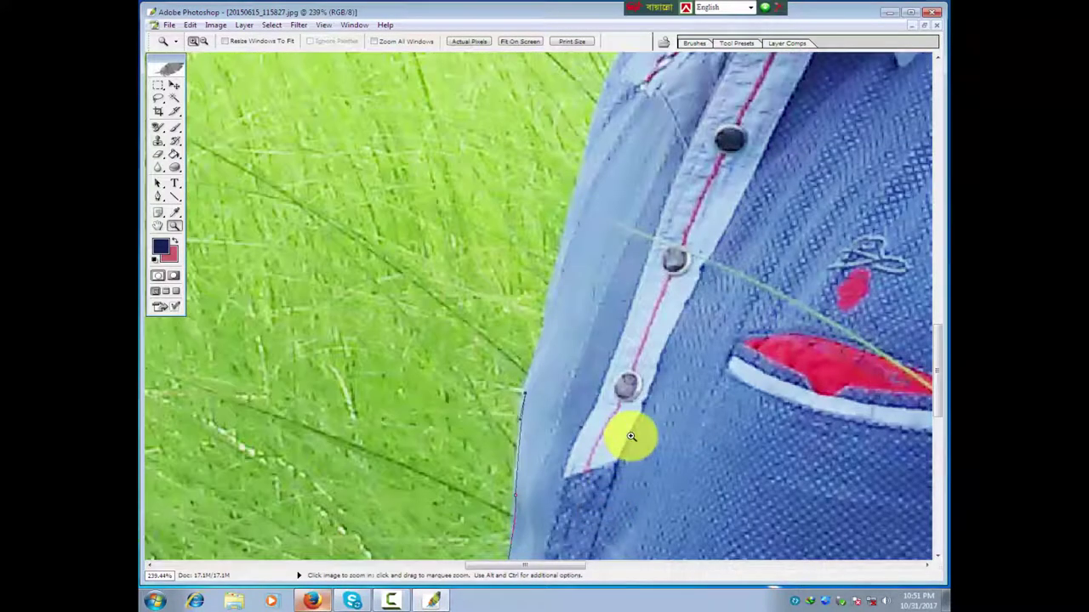
Resume the pen path with anchors along the placket edge toward the collar.
key(p)
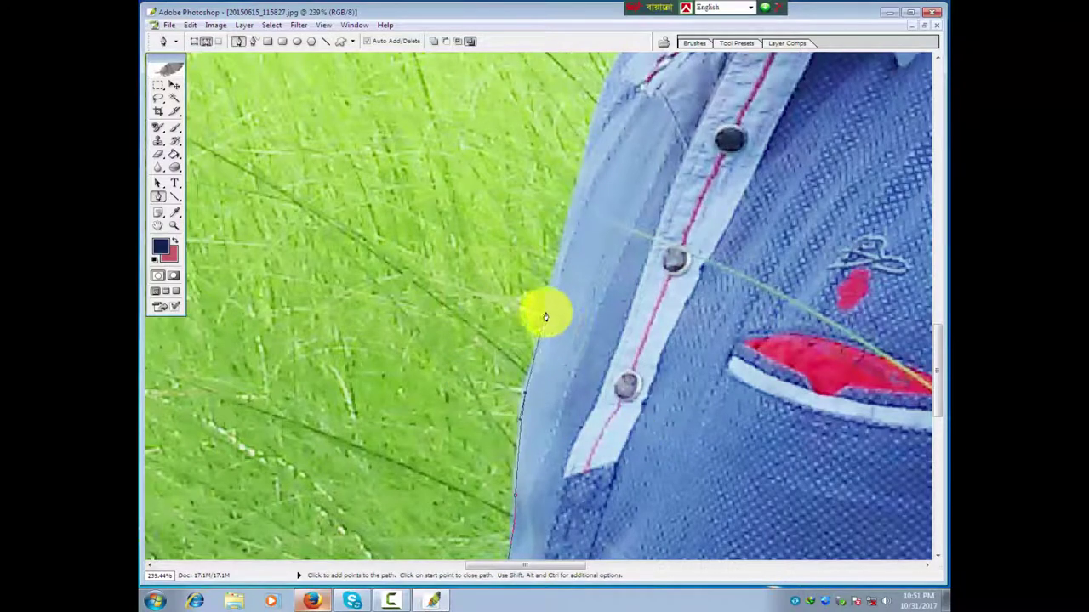
click(541, 328)
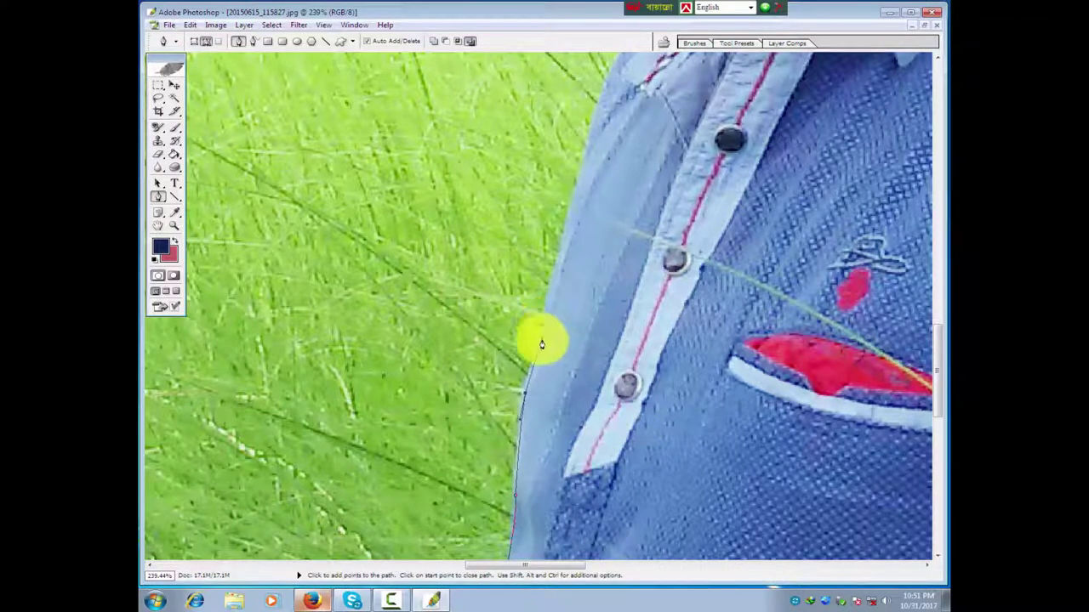
click(544, 335)
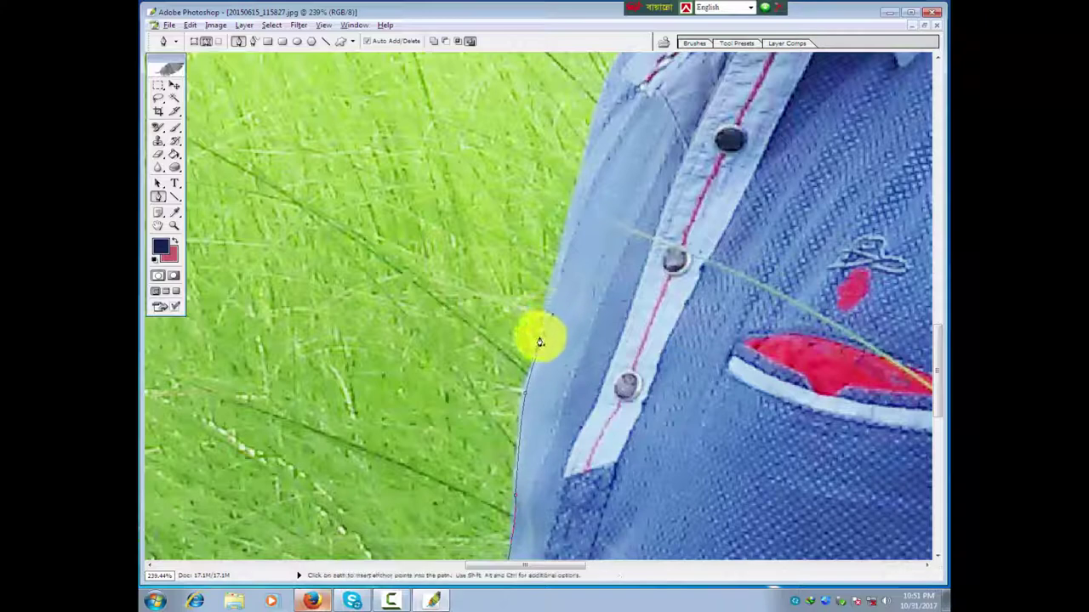
click(545, 335)
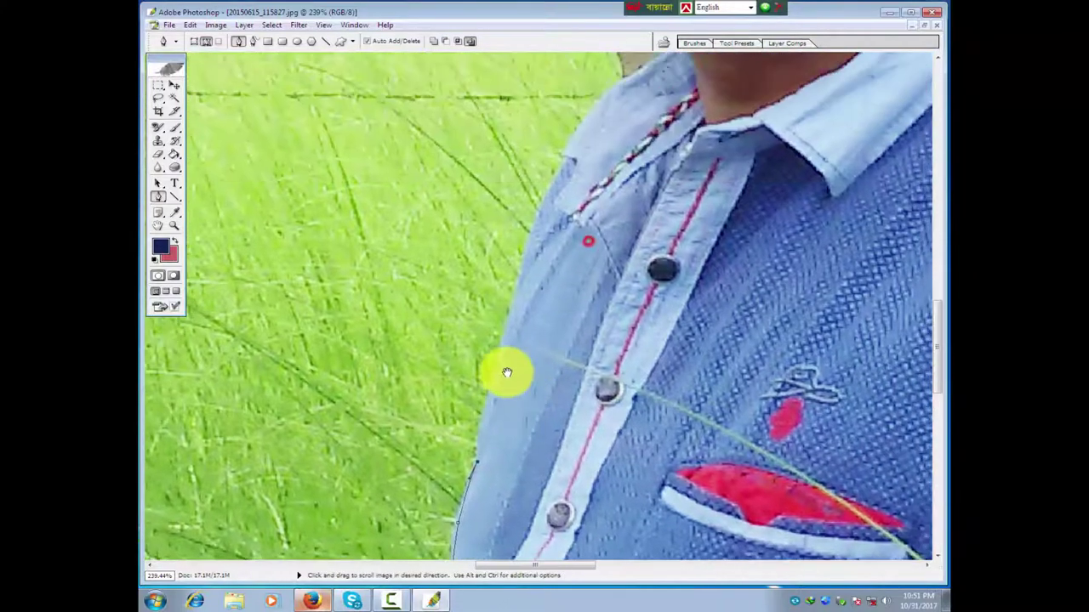
drag(595, 287, 505, 369)
click(501, 347)
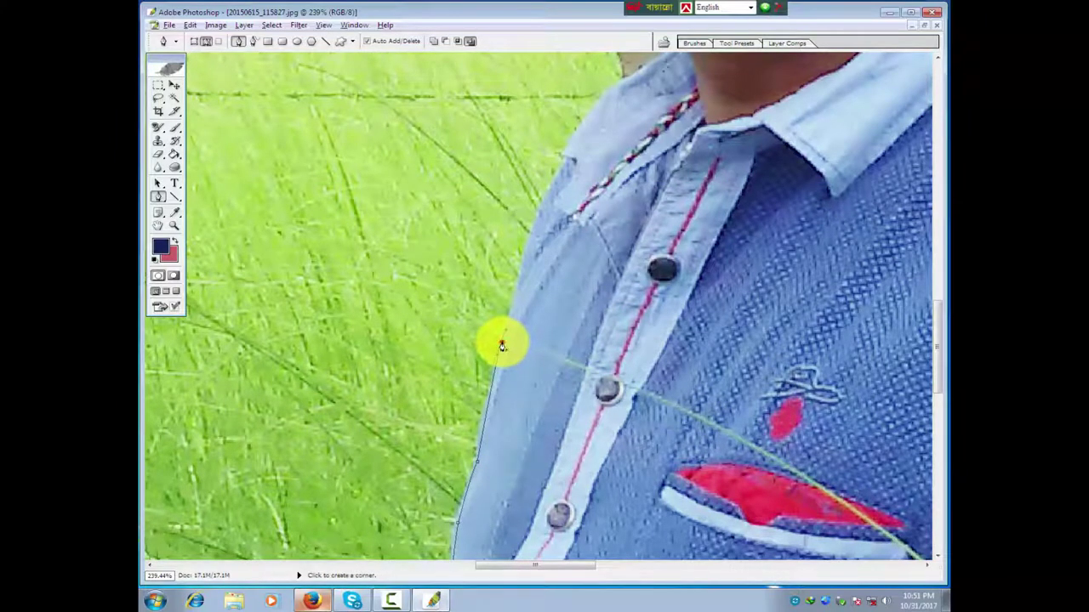
click(502, 346)
drag(556, 299, 498, 382)
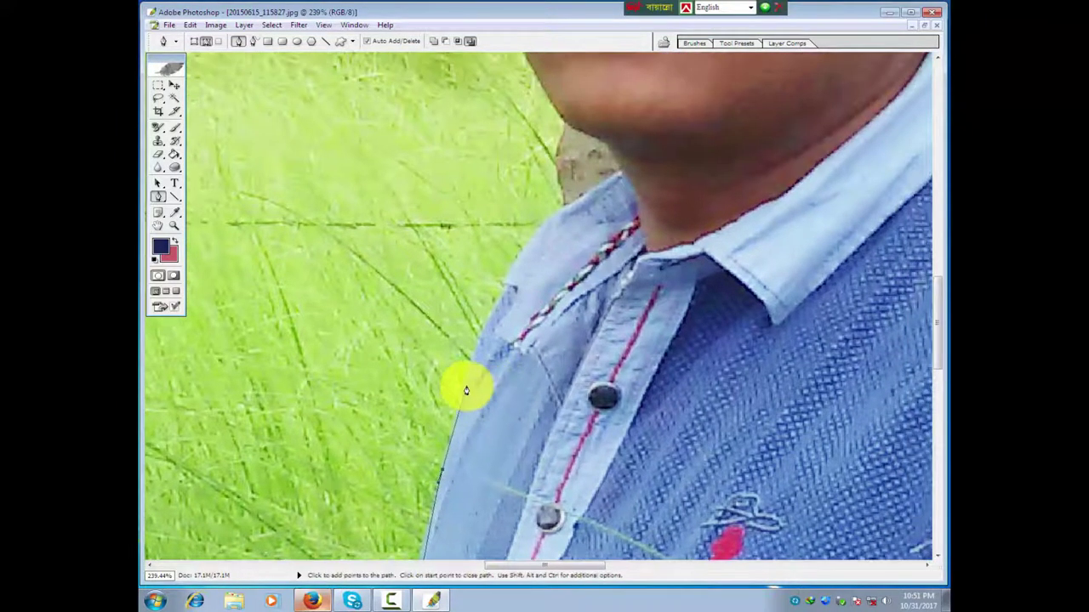
drag(498, 309, 467, 383)
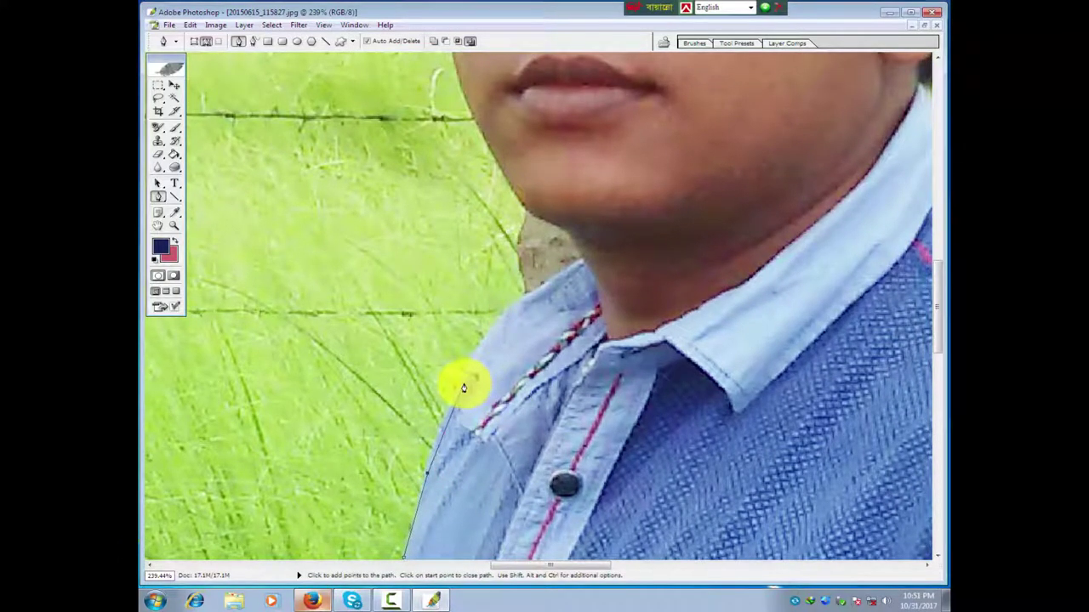
Place anchors up the shoulder edge, curving the path along the collar to the neck.
click(461, 386)
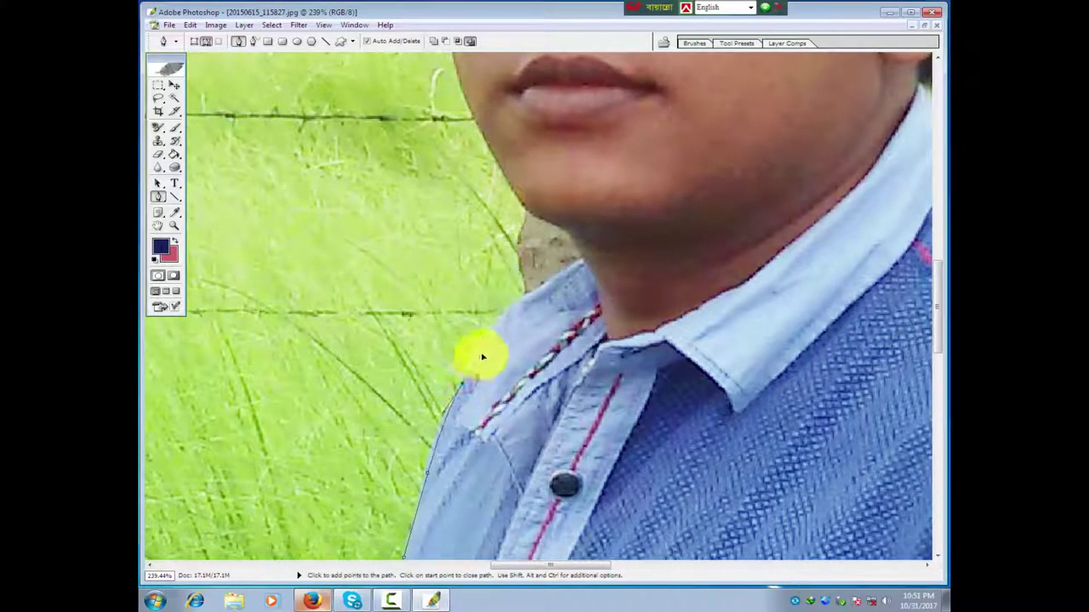
click(481, 357)
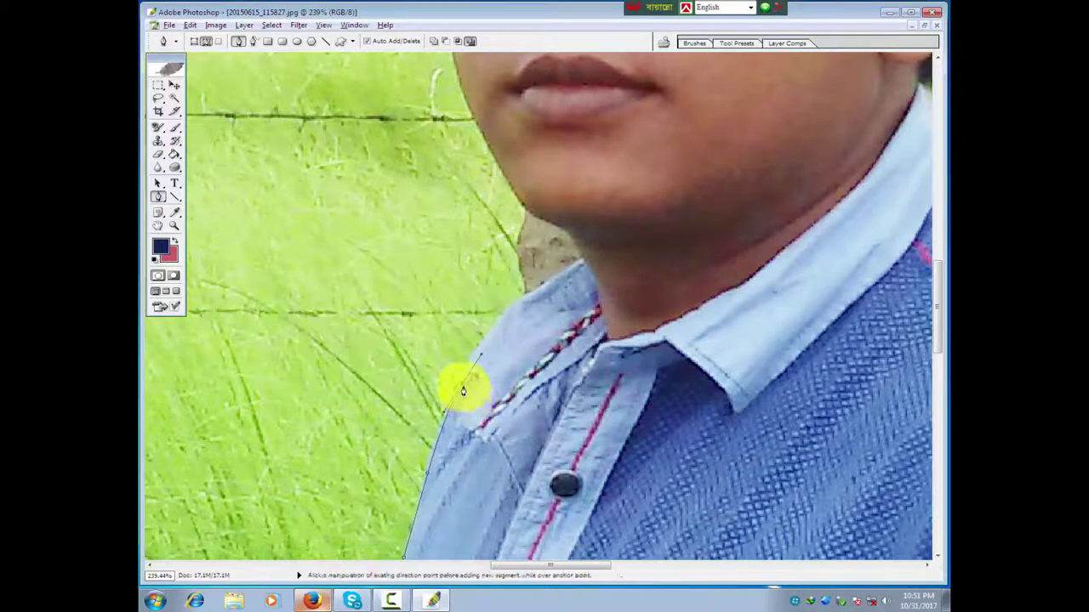
click(462, 384)
drag(523, 350, 498, 405)
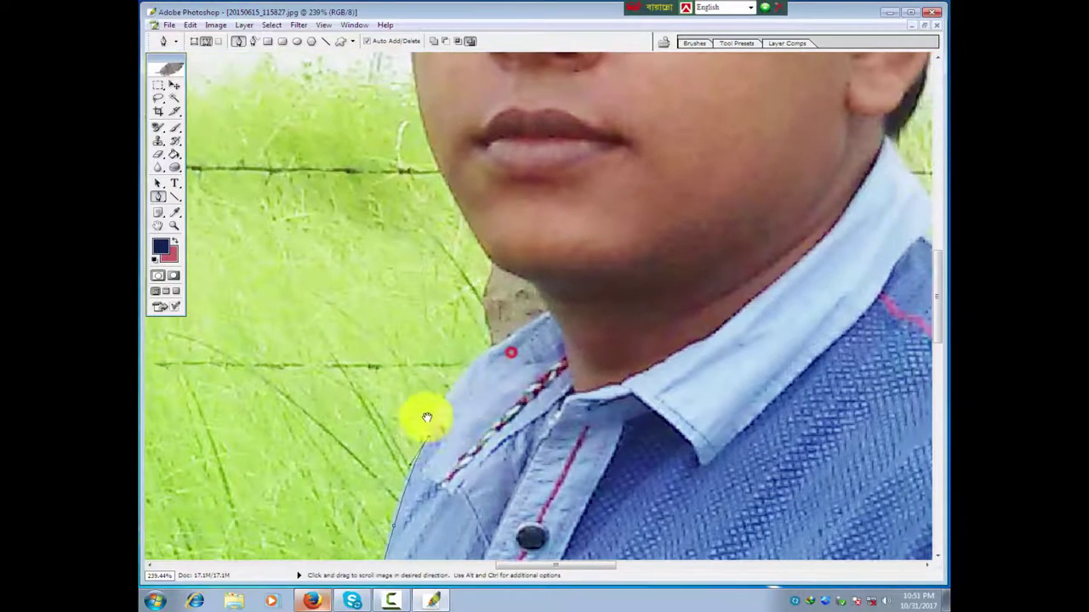
click(431, 425)
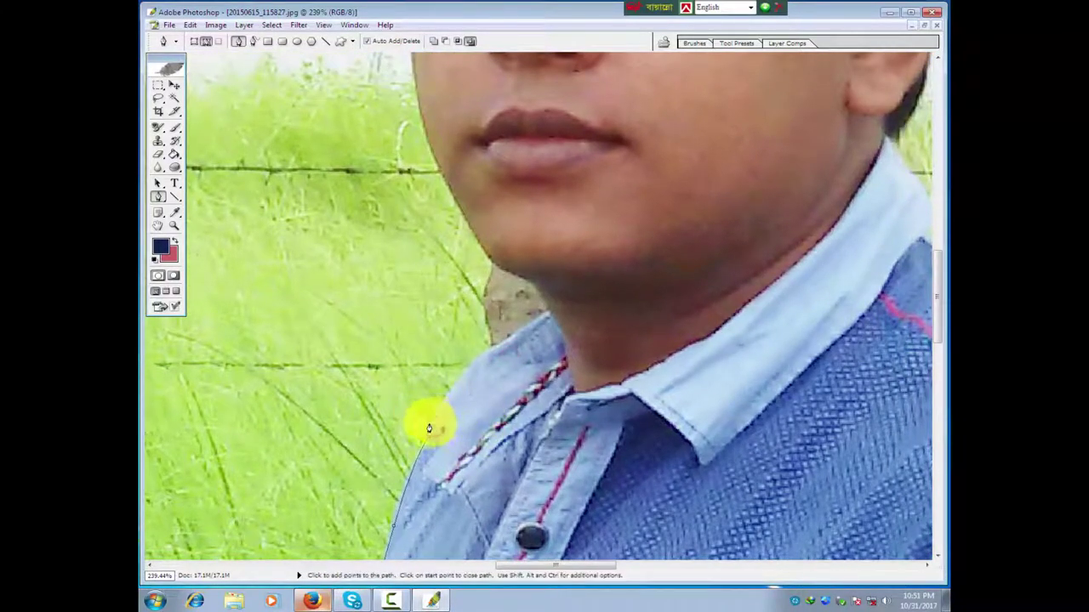
click(467, 370)
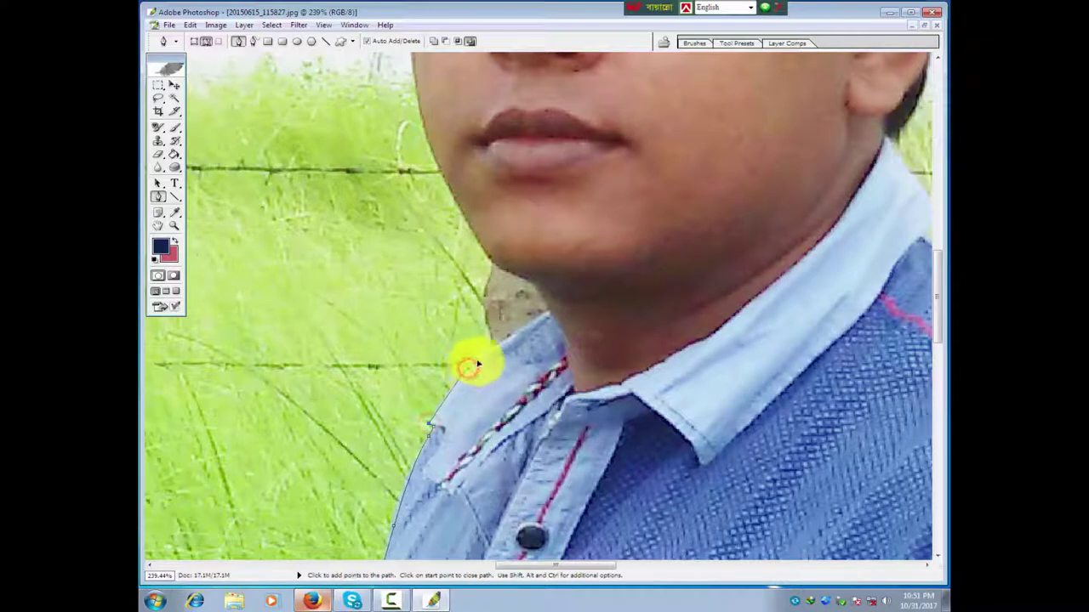
drag(466, 372, 515, 340)
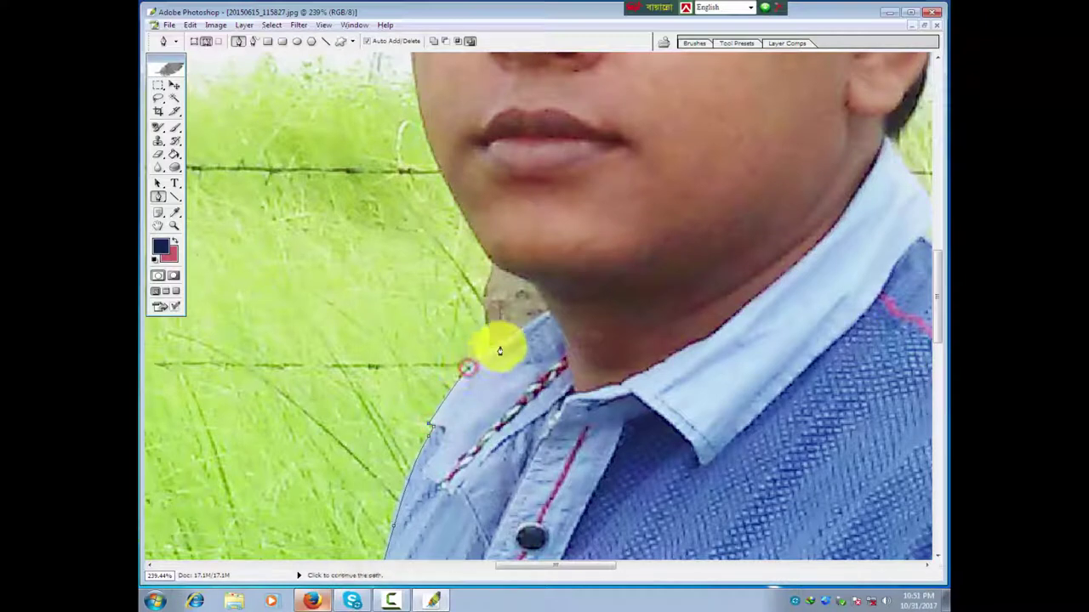
click(514, 337)
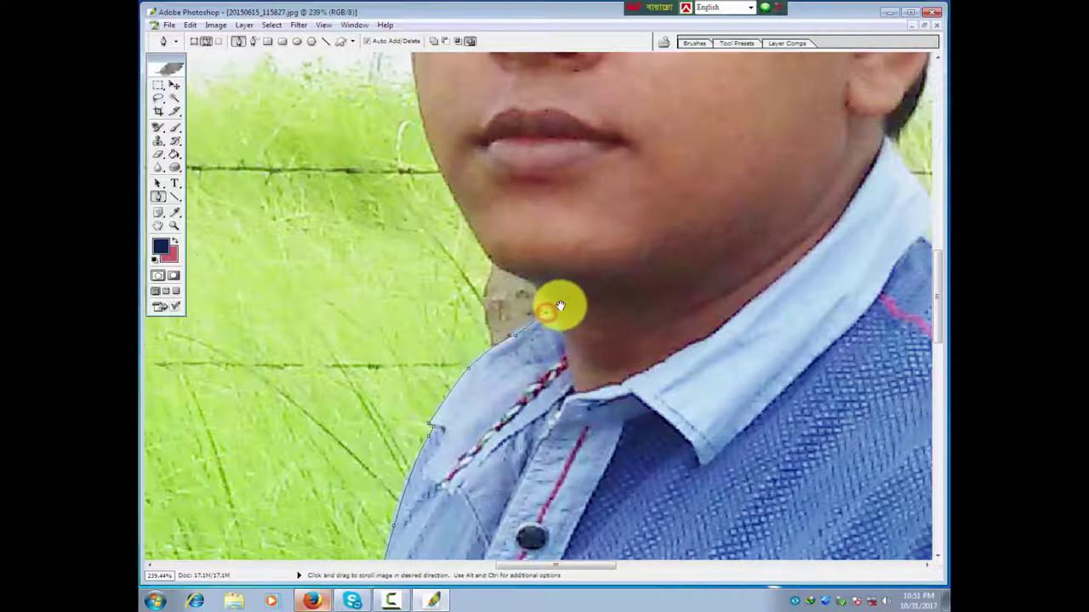
Trace anchors from the base of the neck up along the jawline.
drag(546, 316, 551, 391)
click(551, 389)
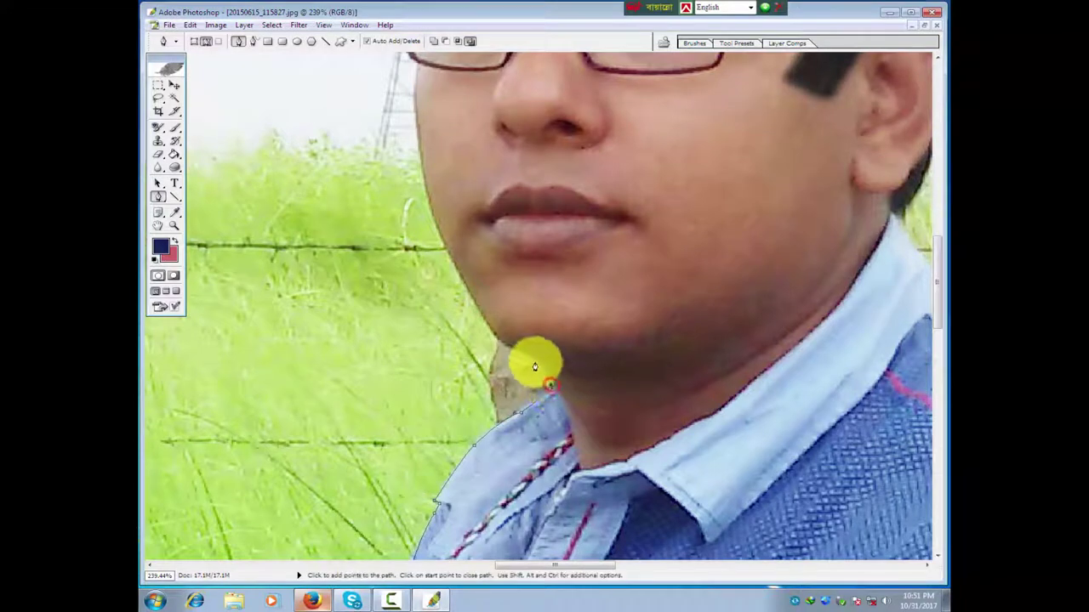
click(527, 358)
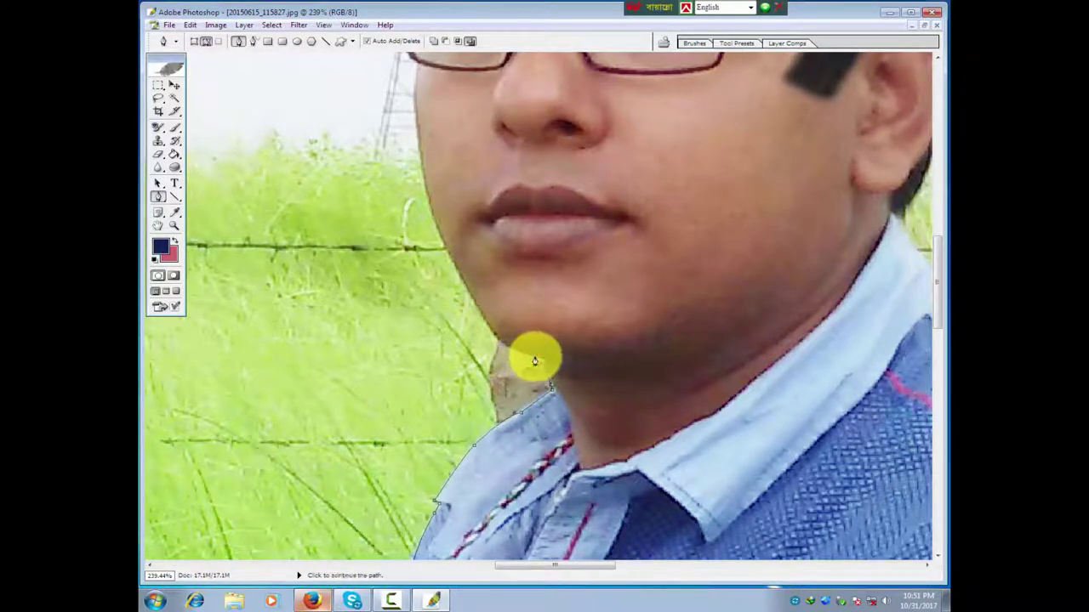
click(536, 361)
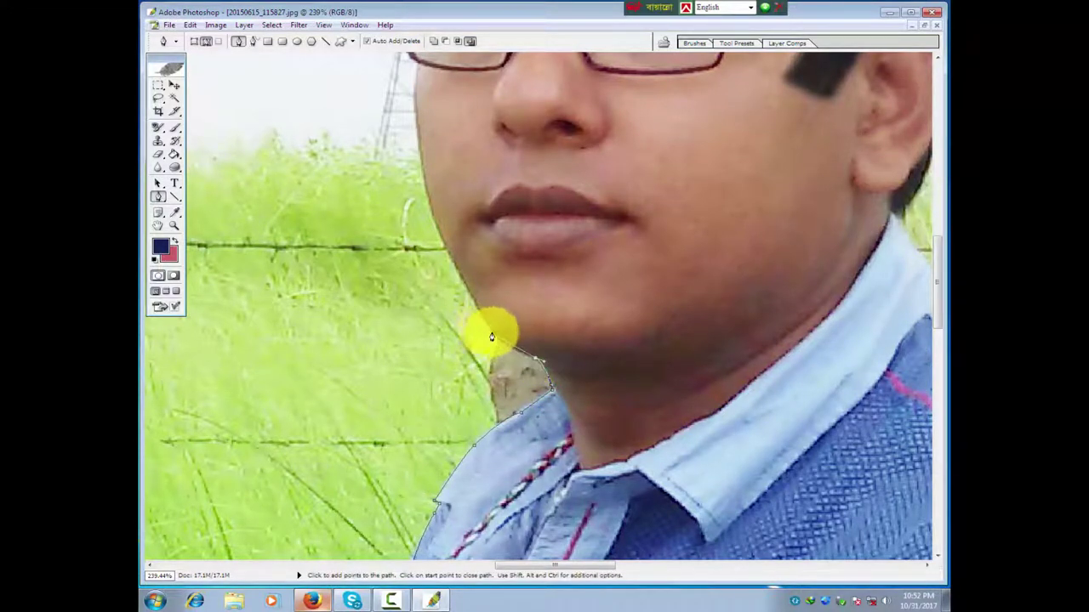
click(490, 330)
click(525, 337)
scroll(553, 433, up, 3)
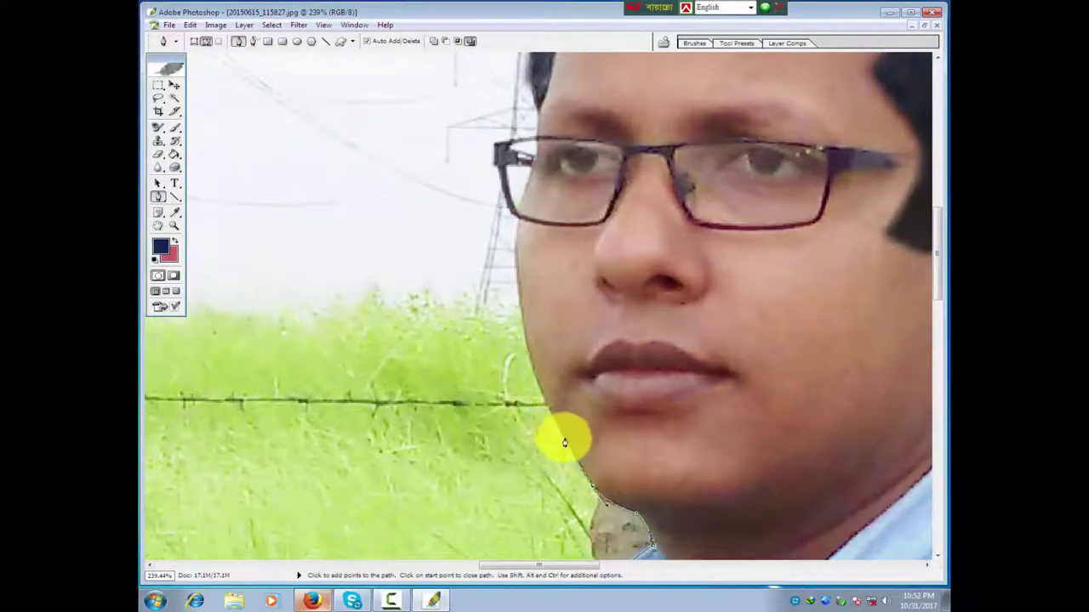
Continue anchors up the cheek and side of the face to the glasses' outer edge.
click(561, 436)
scroll(576, 474, up, 3)
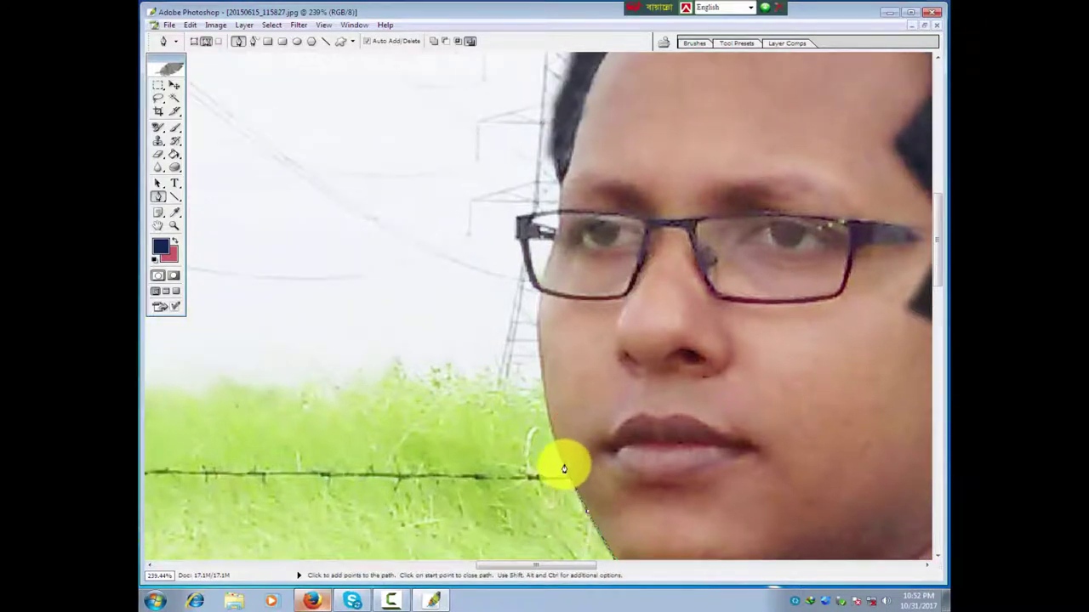
click(564, 467)
scroll(564, 469, up, 3)
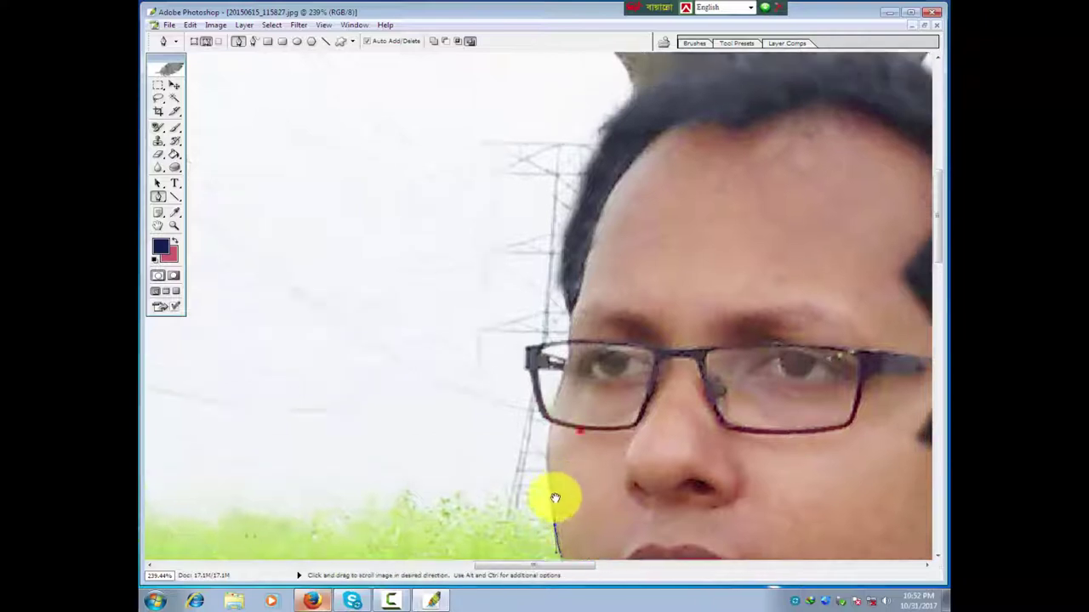
click(542, 500)
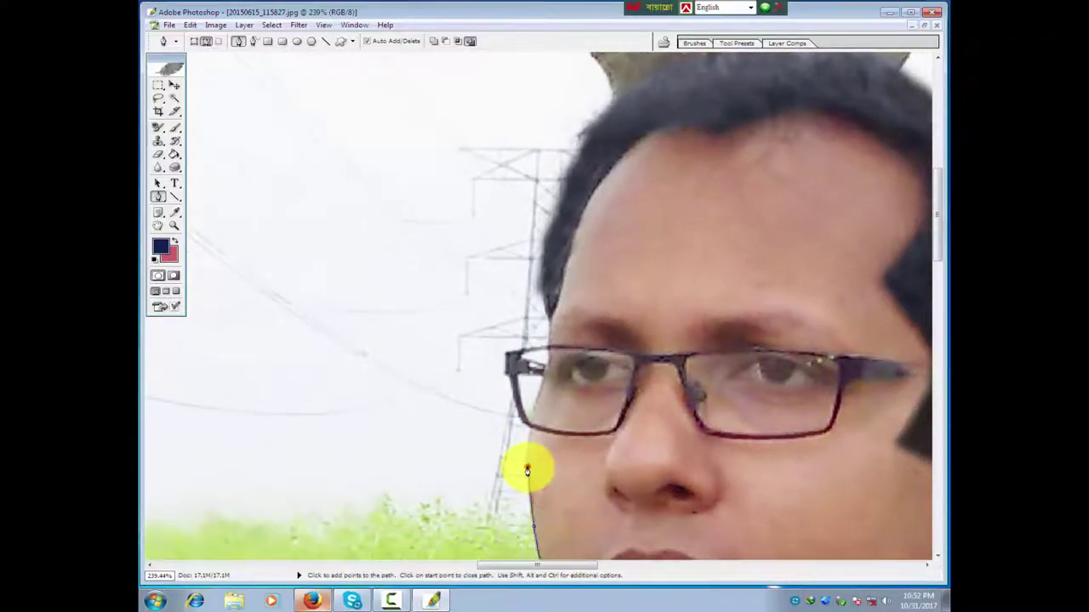
scroll(527, 471, up, 1)
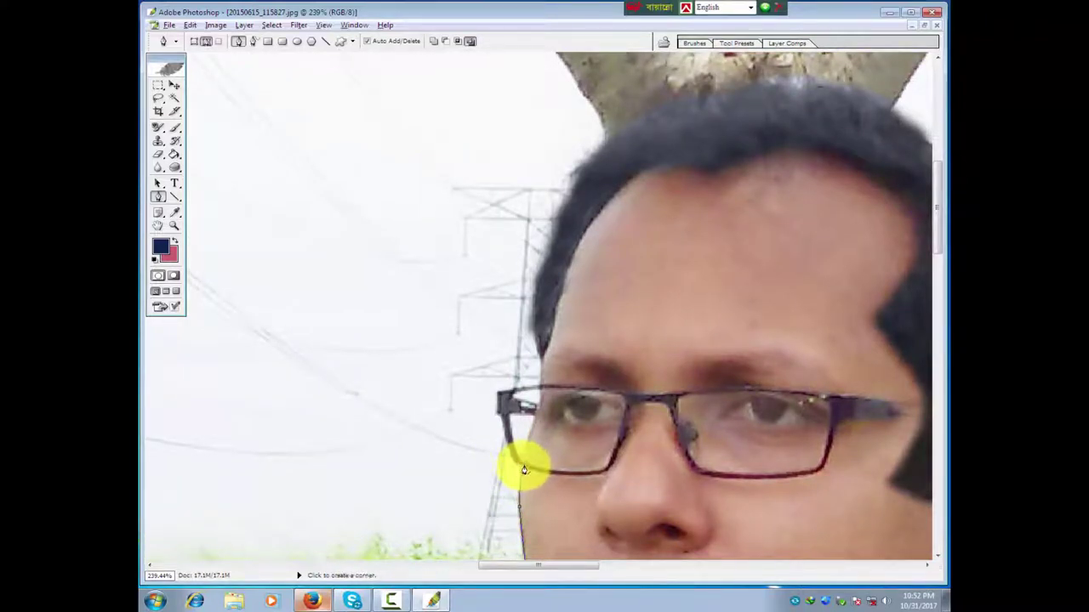
click(524, 470)
scroll(564, 474, left, 1)
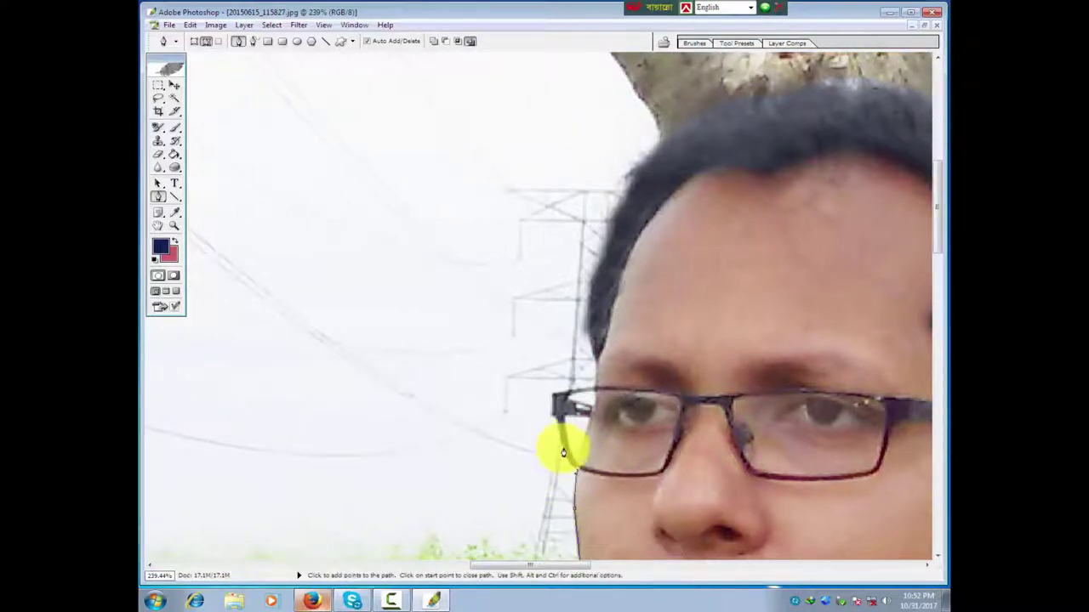
click(563, 447)
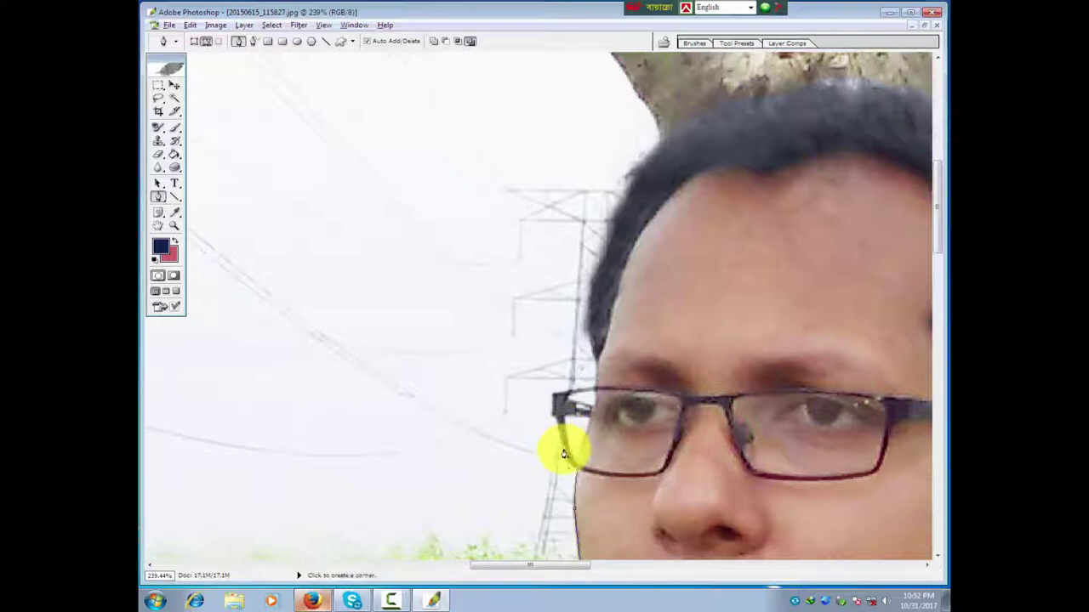
click(561, 452)
scroll(562, 454, up, 1)
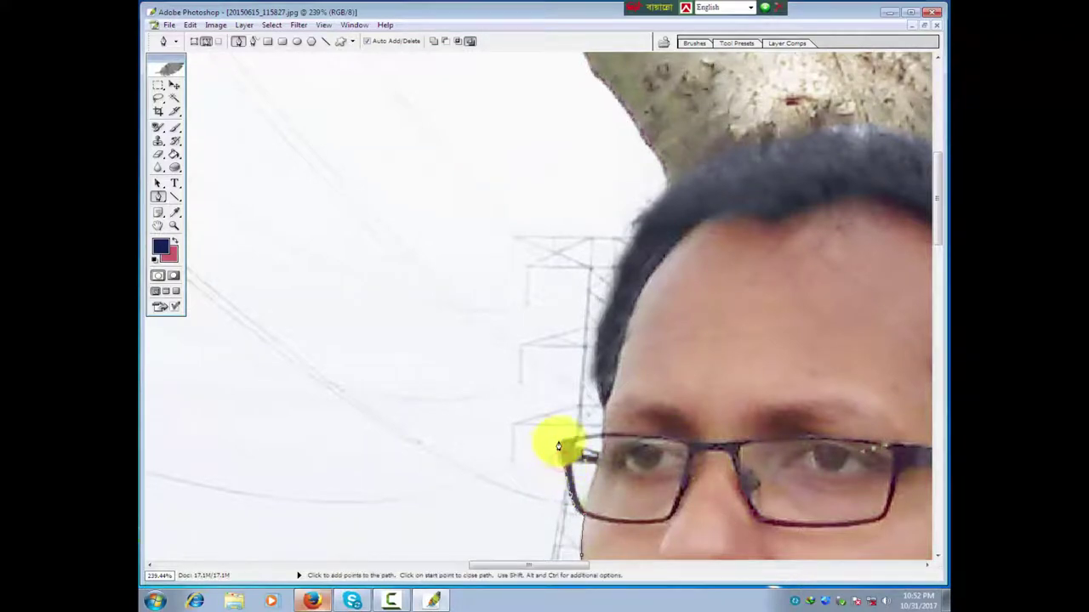
click(559, 444)
scroll(559, 446, up, 1)
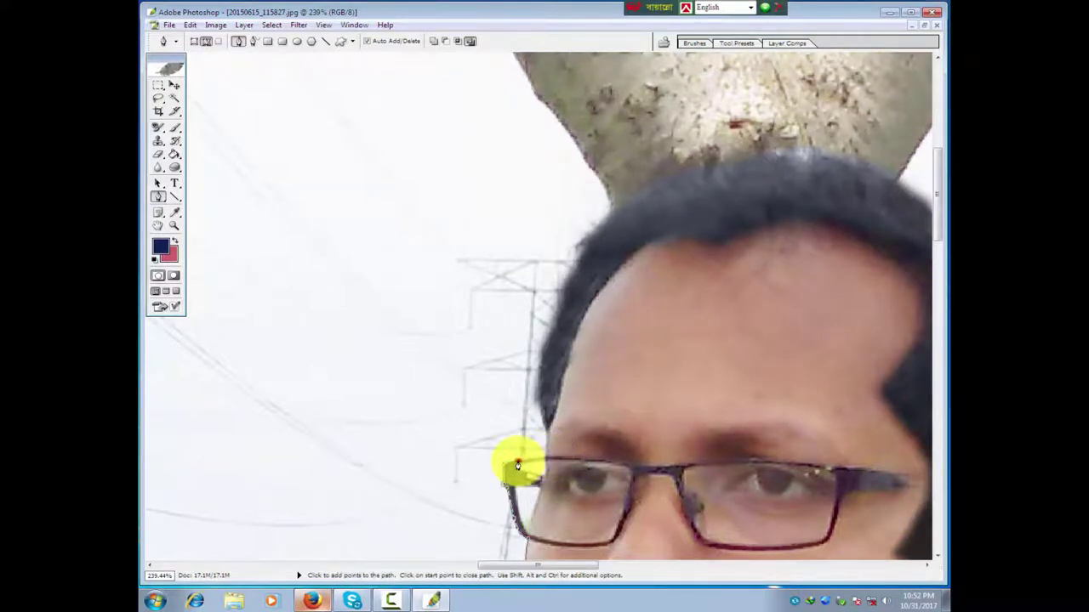
Place Pen anchors from the glasses edge up the side of the man's hair.
click(517, 466)
scroll(548, 463, up, 1)
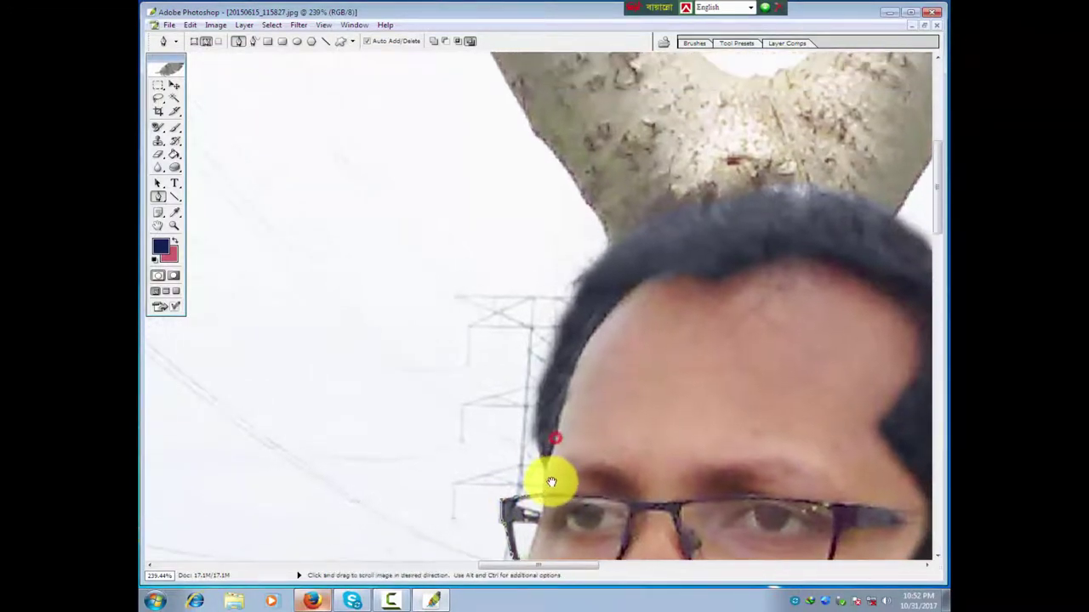
scroll(541, 463, up, 2)
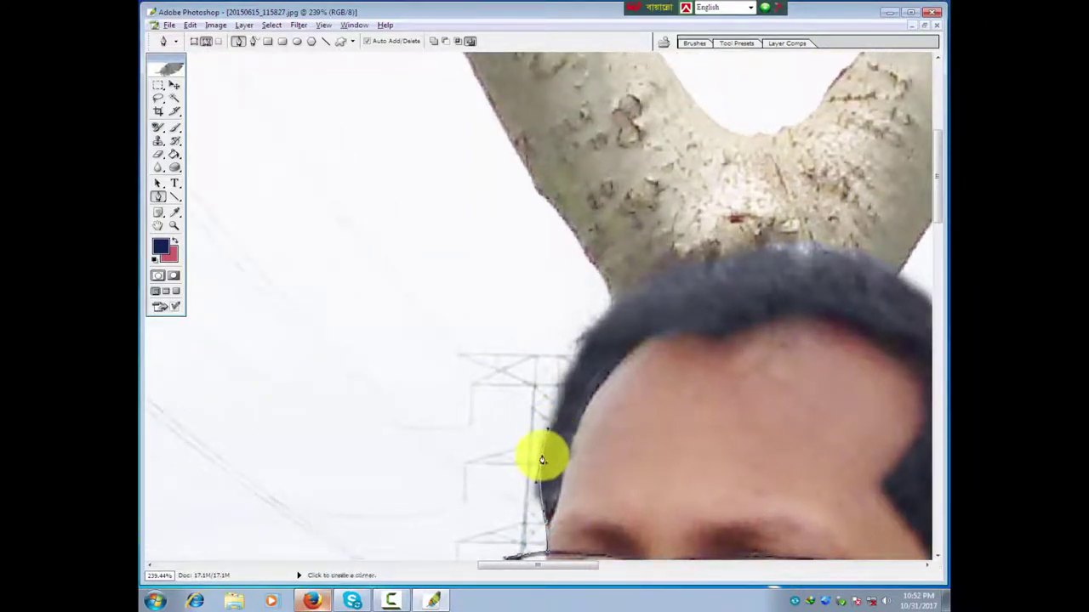
drag(570, 384, 488, 449)
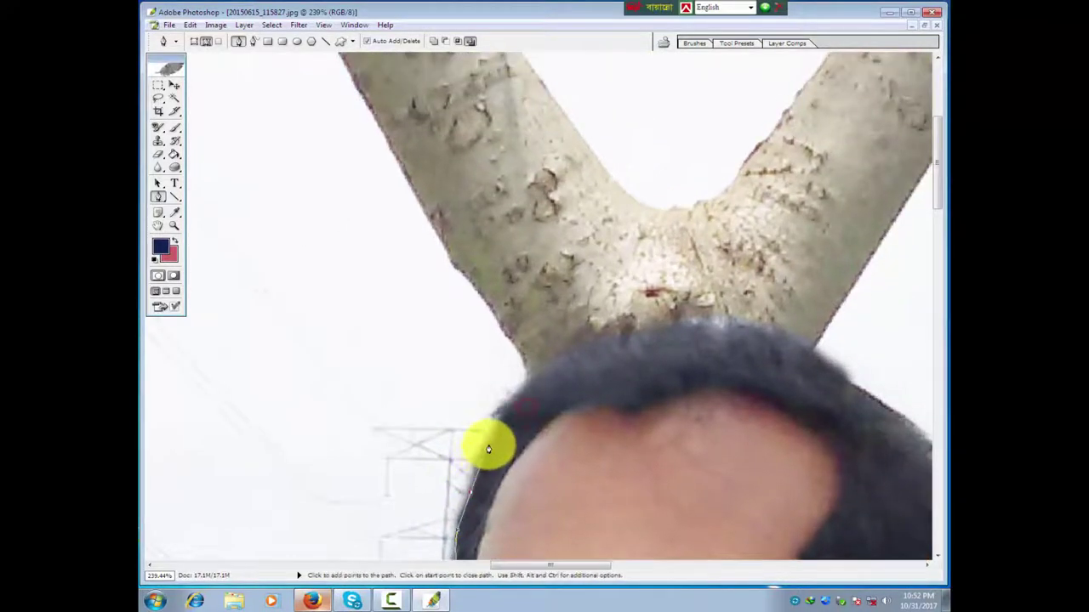
click(480, 457)
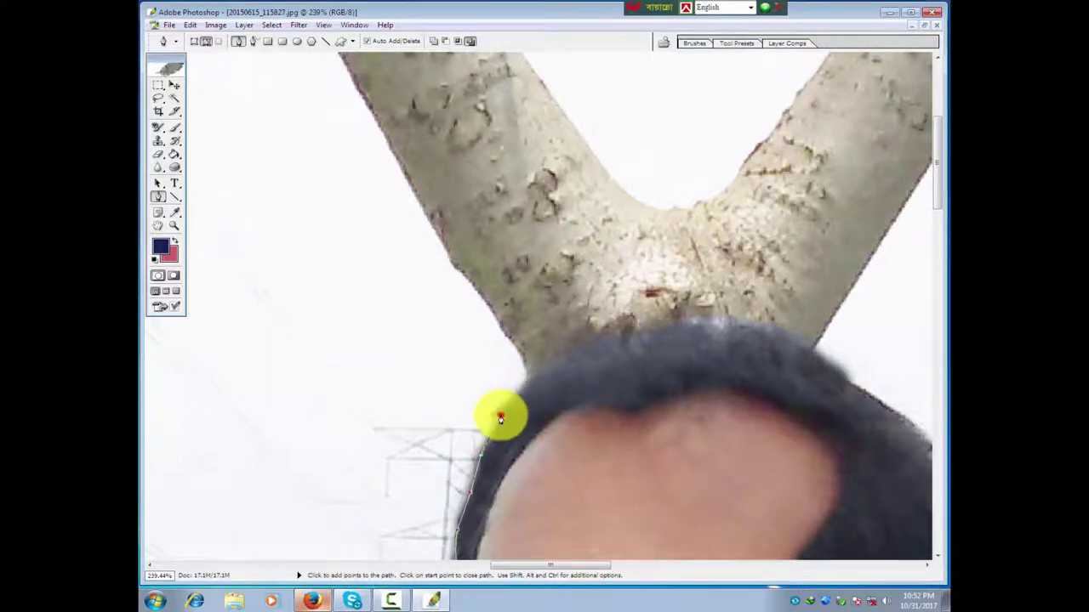
click(494, 414)
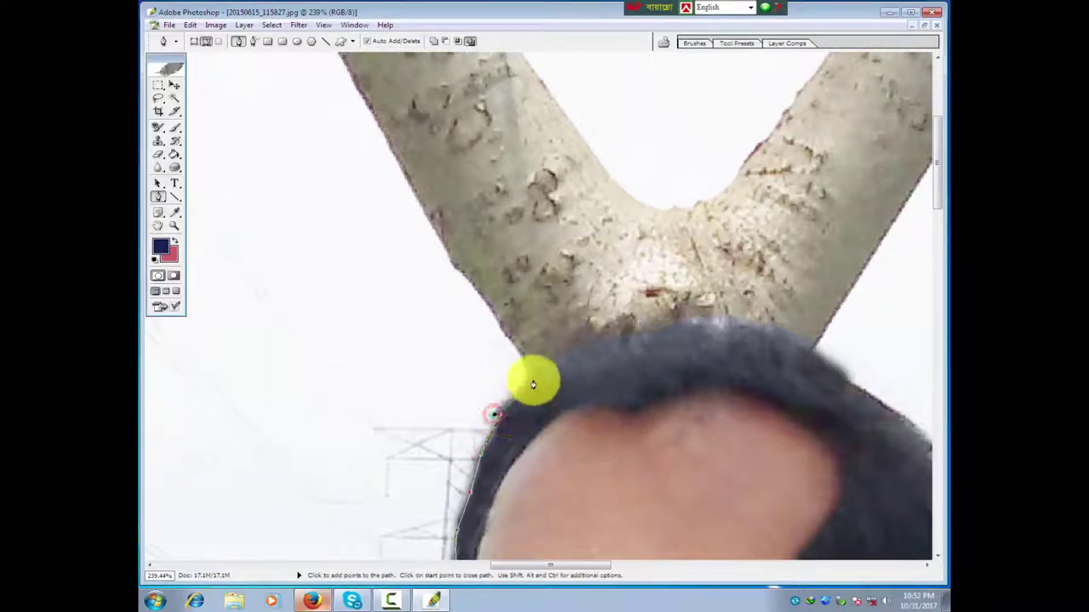
click(532, 382)
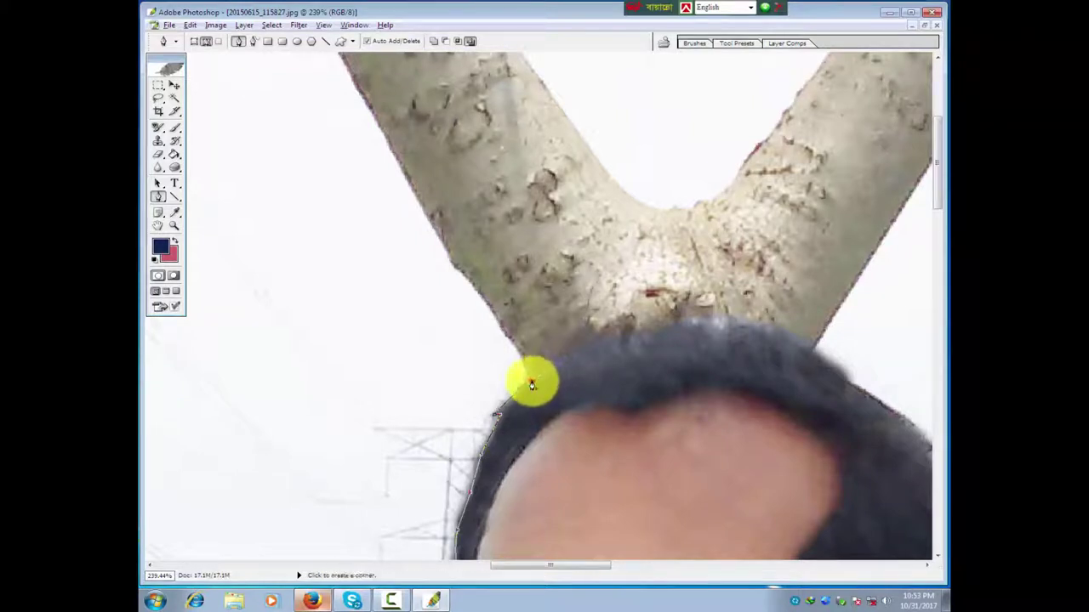
click(531, 385)
Curve the path across the top of the hair, panning along the hairline.
drag(663, 379, 536, 414)
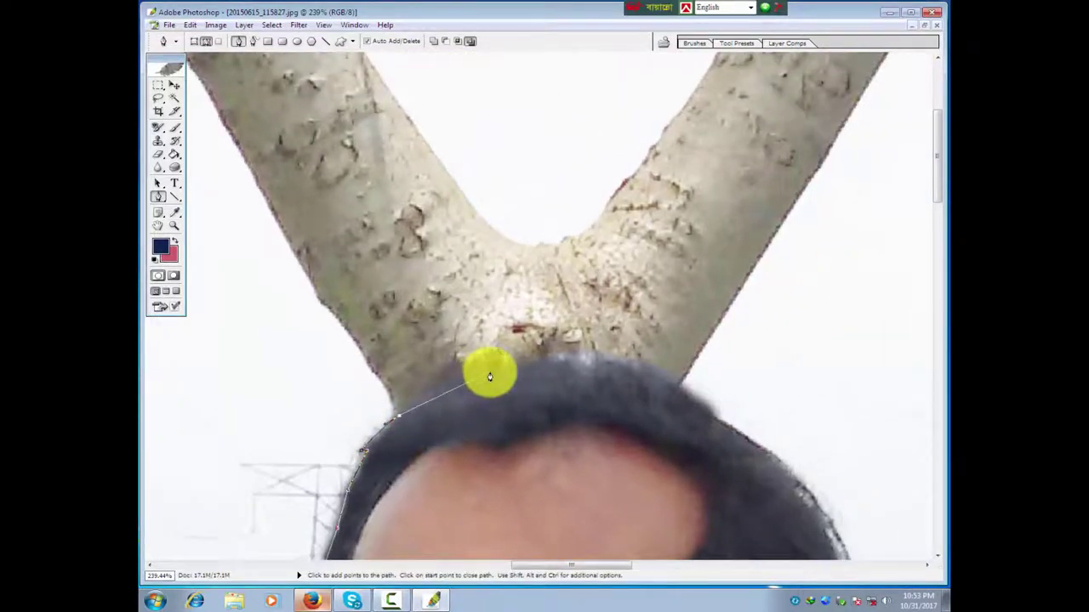
drag(490, 375, 550, 363)
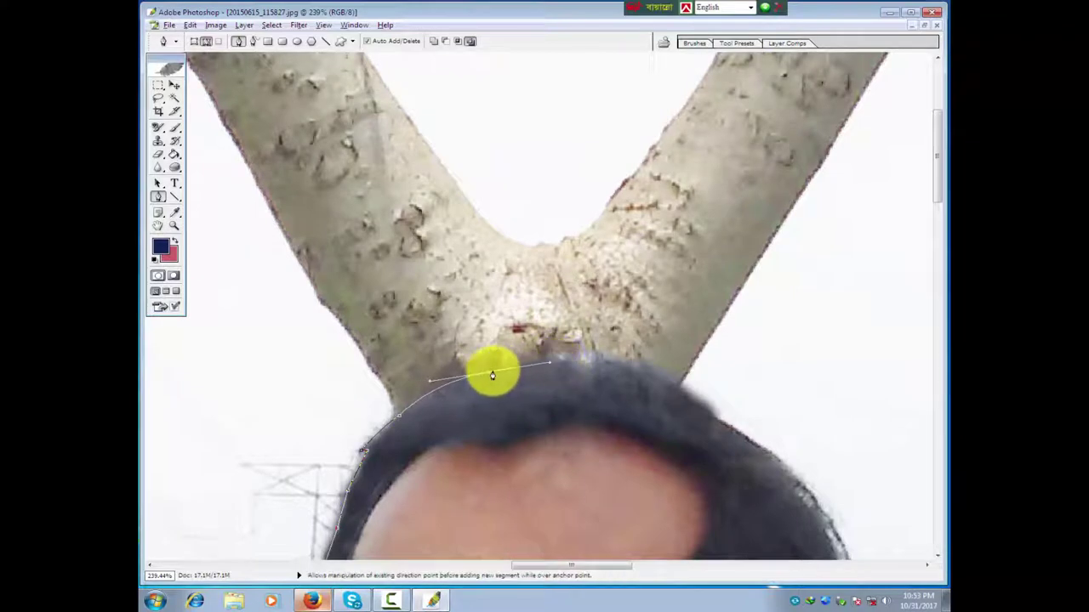
drag(621, 400, 503, 400)
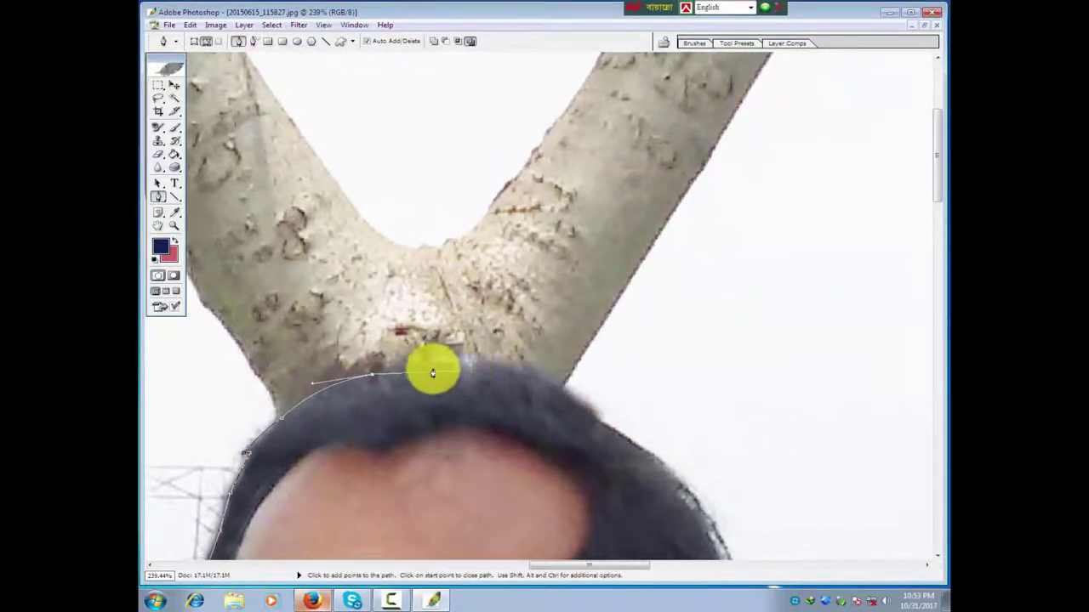
drag(432, 373, 426, 368)
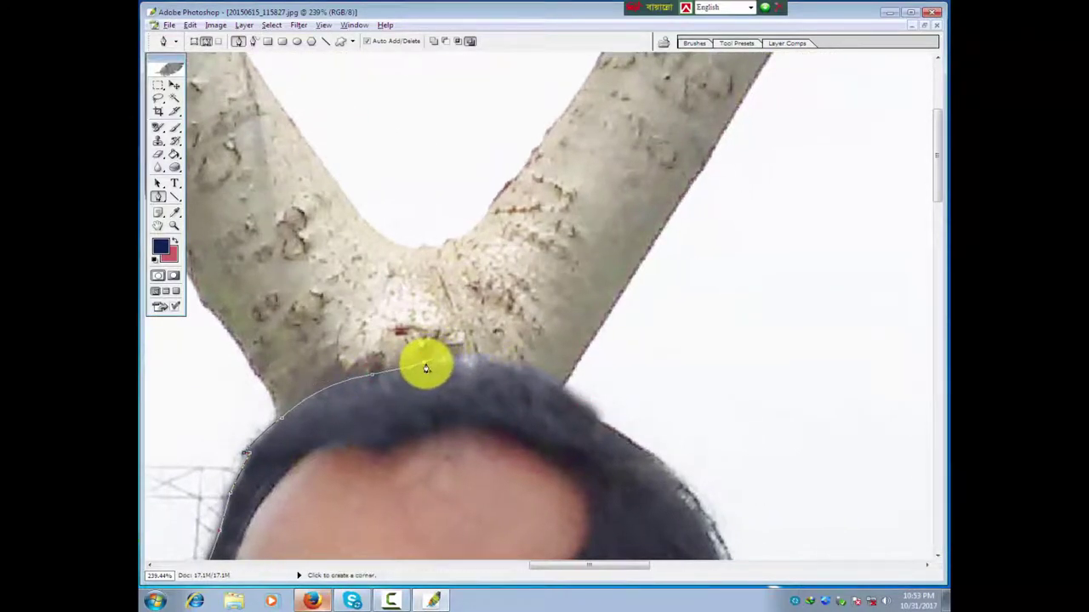
drag(524, 371, 573, 393)
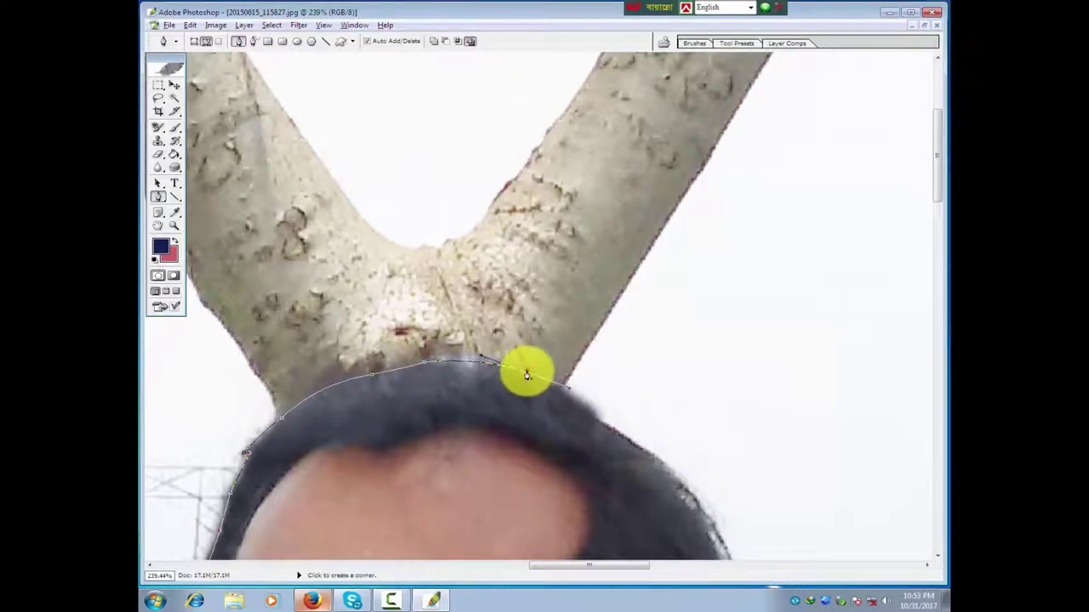
drag(600, 445, 492, 349)
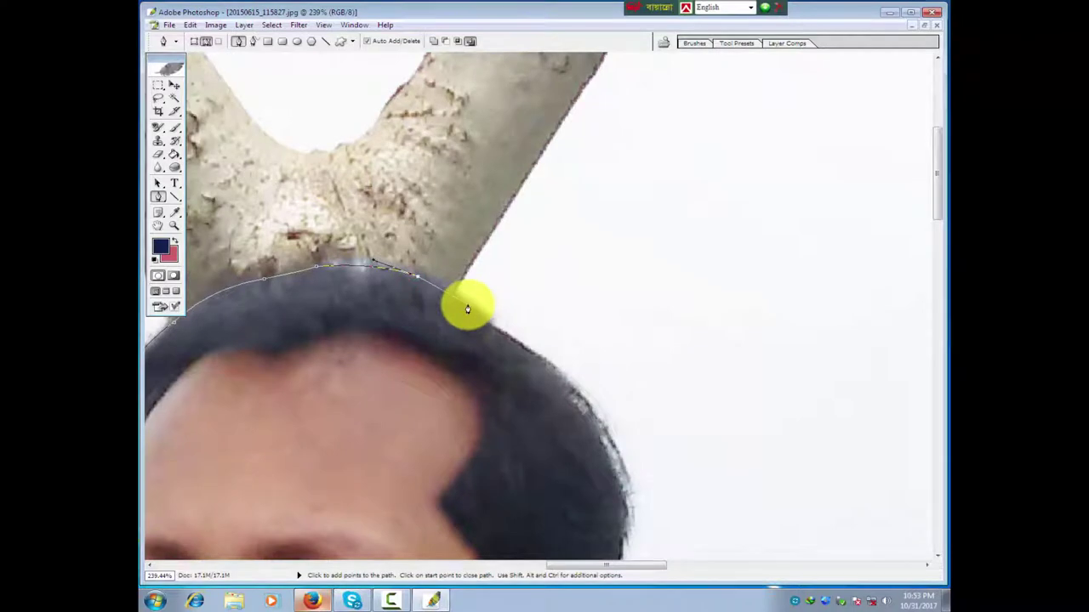
Add curved points down the far side of the hair toward the ear.
drag(467, 303, 489, 328)
mouse_move(550, 382)
mouse_down()
mouse_move(495, 331)
mouse_move(508, 364)
mouse_up()
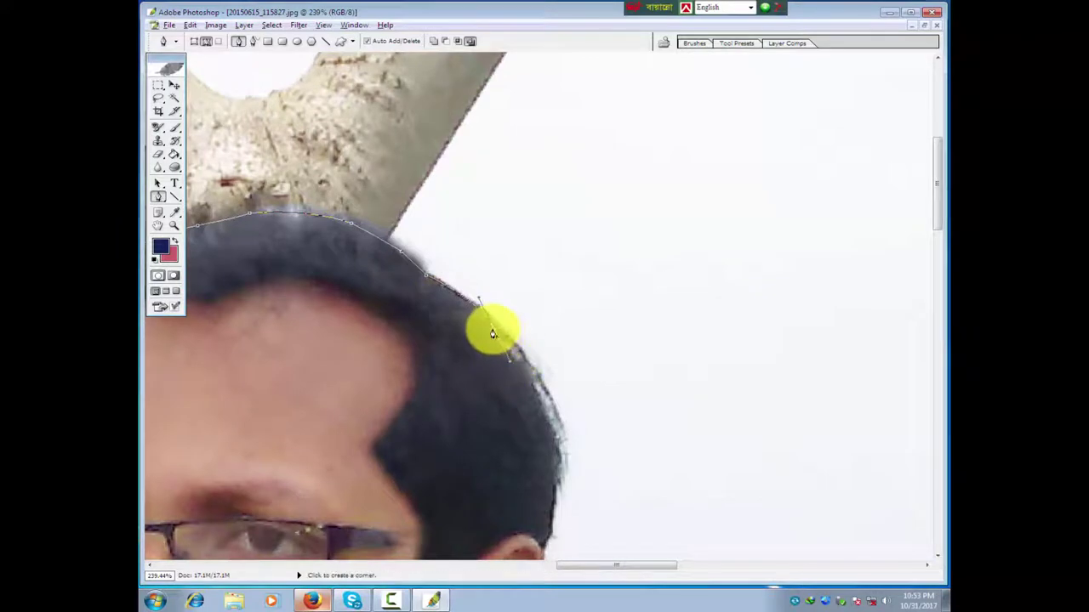
drag(537, 420, 493, 328)
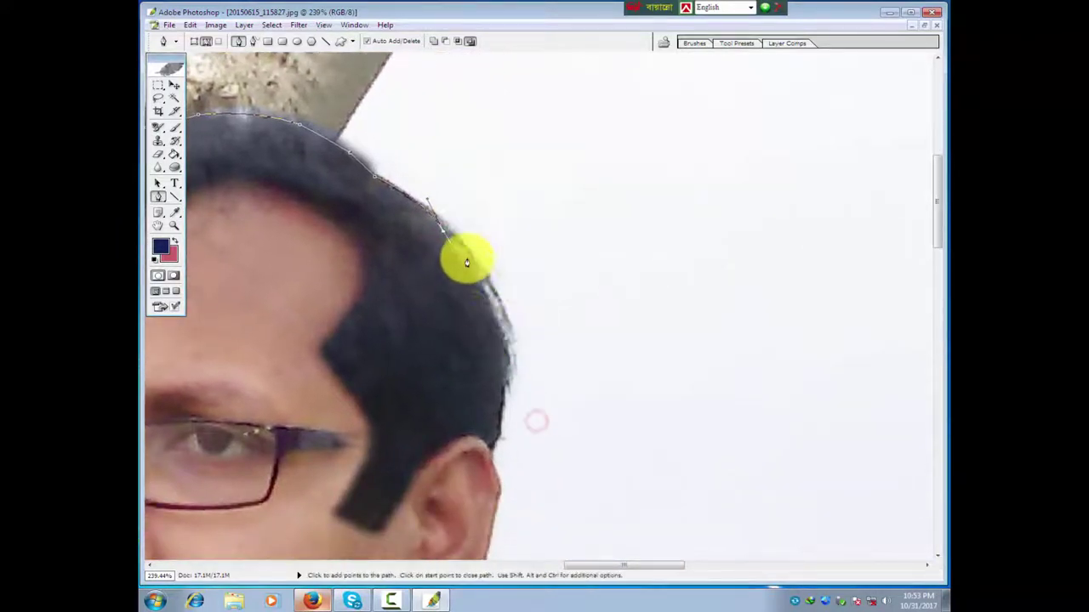
drag(470, 271, 476, 285)
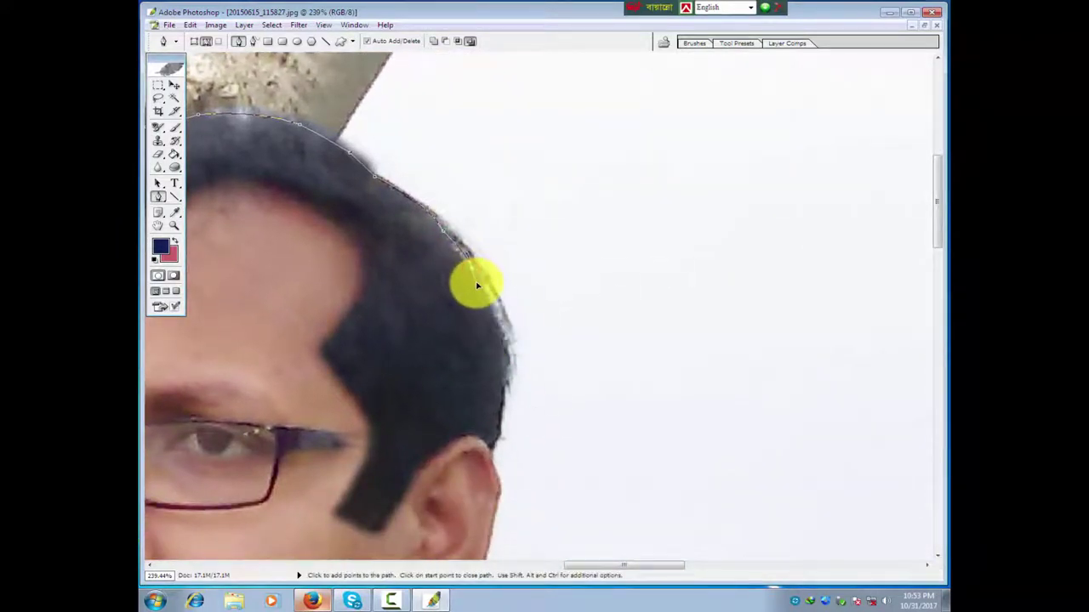
click(498, 372)
mouse_move(498, 372)
mouse_down()
mouse_move(475, 297)
mouse_move(481, 335)
mouse_up()
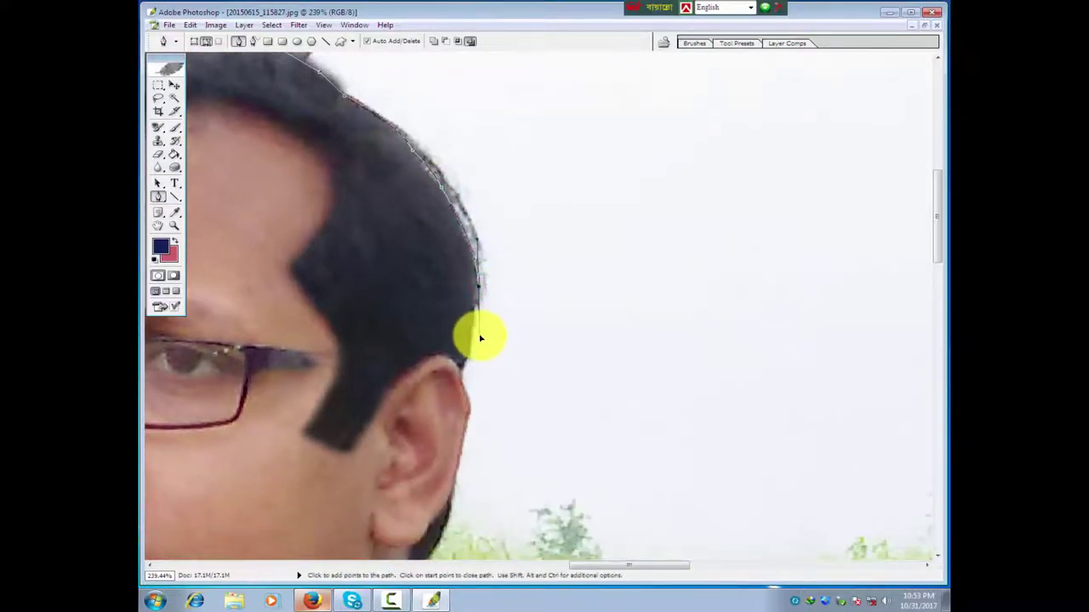
Drop the last curve handle and place a corner anchor at the top of the ear.
click(479, 289)
click(464, 366)
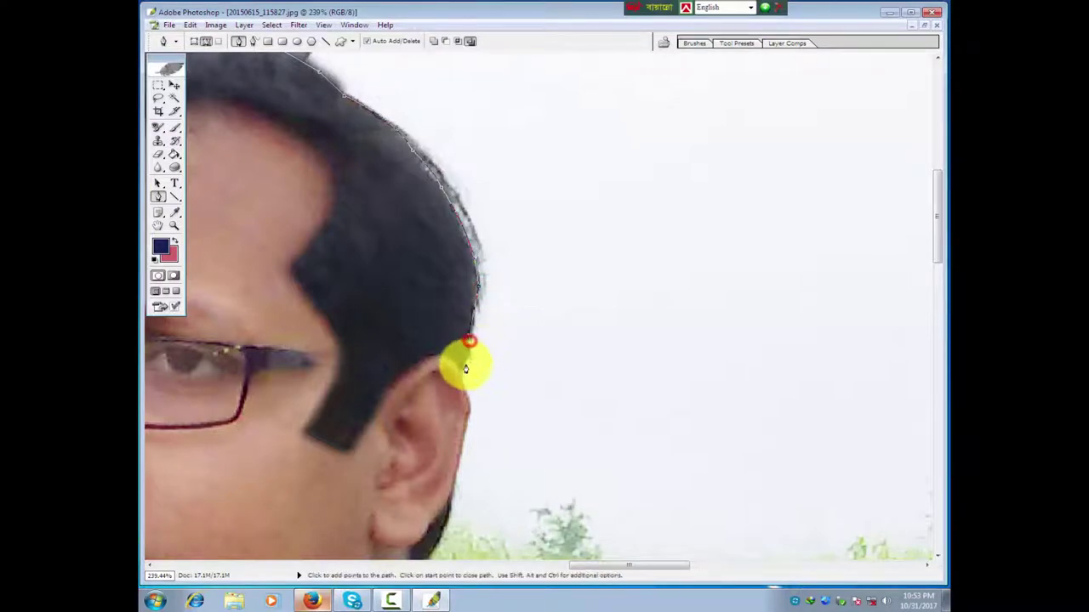
drag(463, 366, 467, 366)
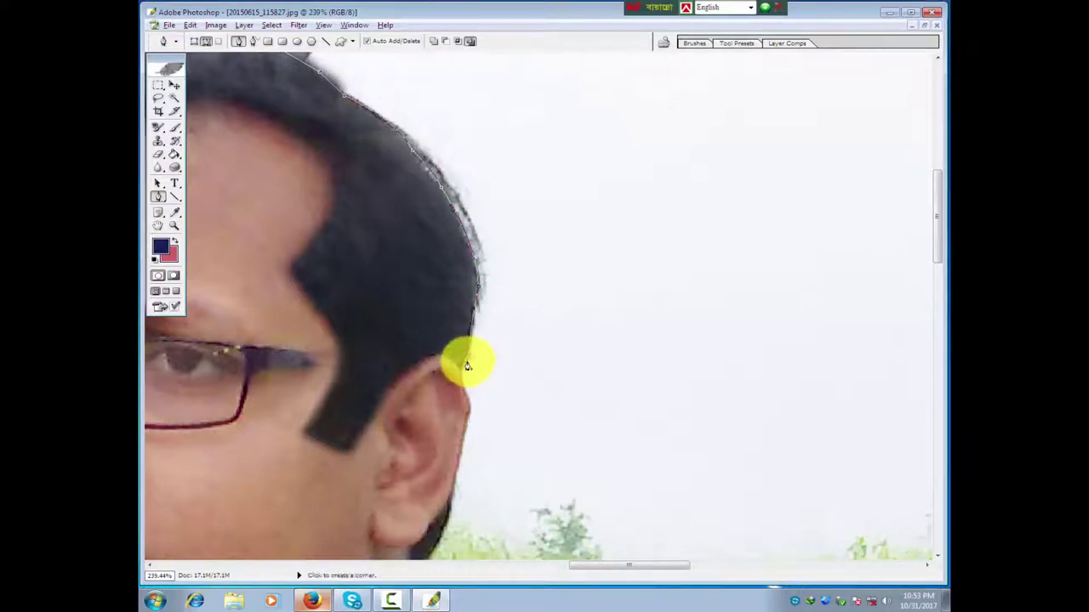
scroll(473, 430, down, 3)
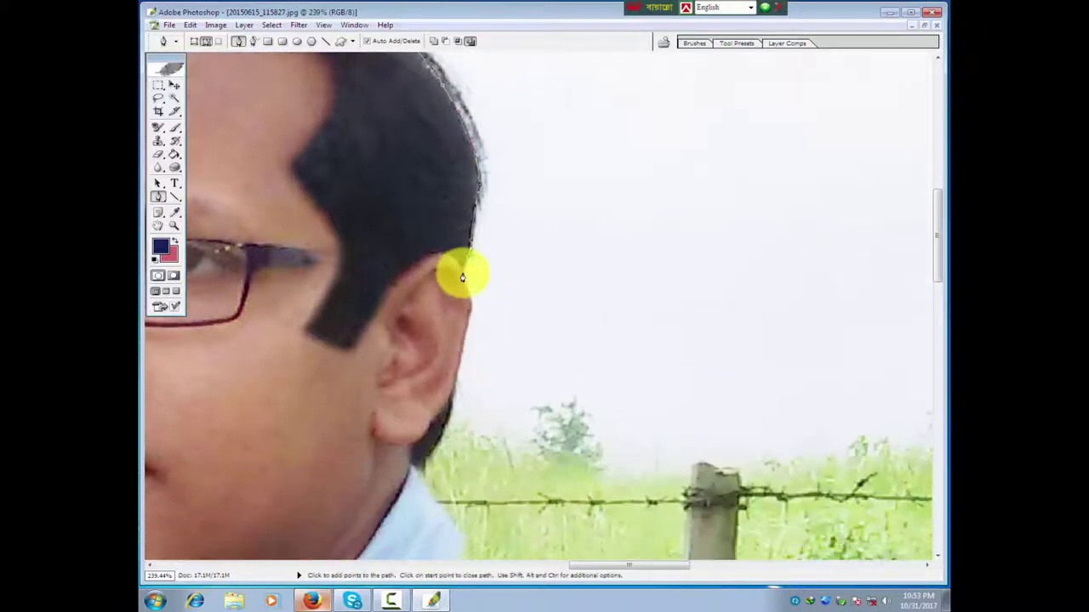
click(463, 276)
click(464, 276)
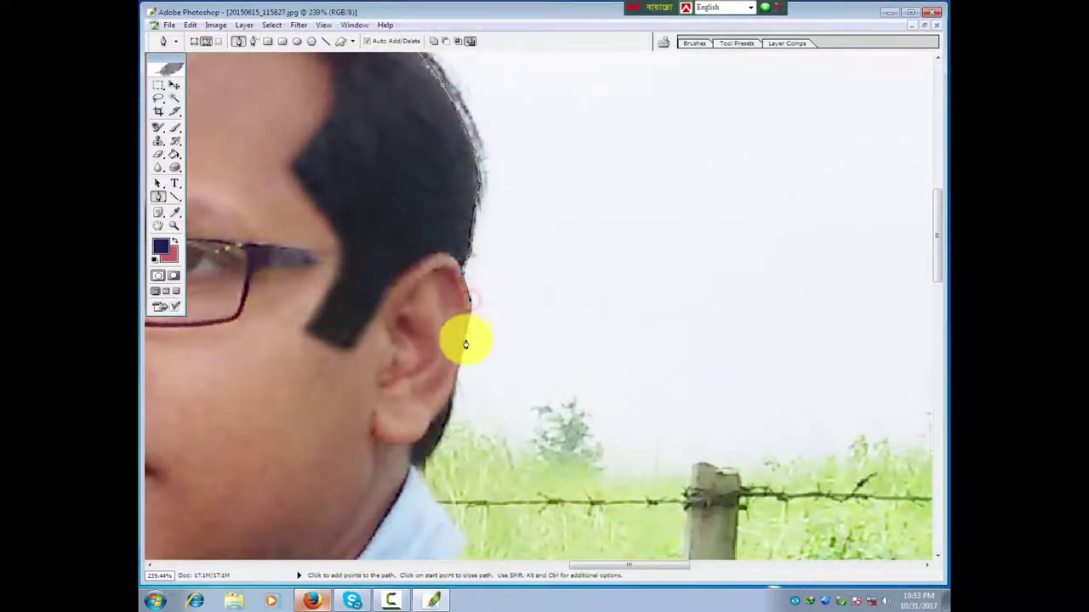
Trace anchors down the ear's outer edge and the neck to the shirt collar.
drag(459, 351, 480, 261)
click(482, 257)
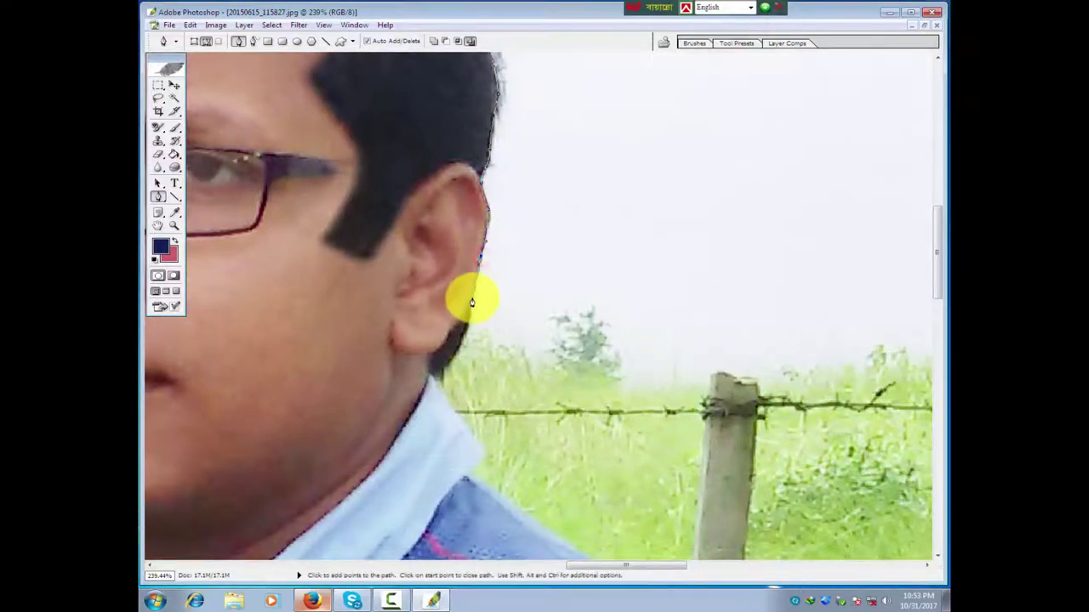
click(471, 298)
drag(462, 361, 467, 287)
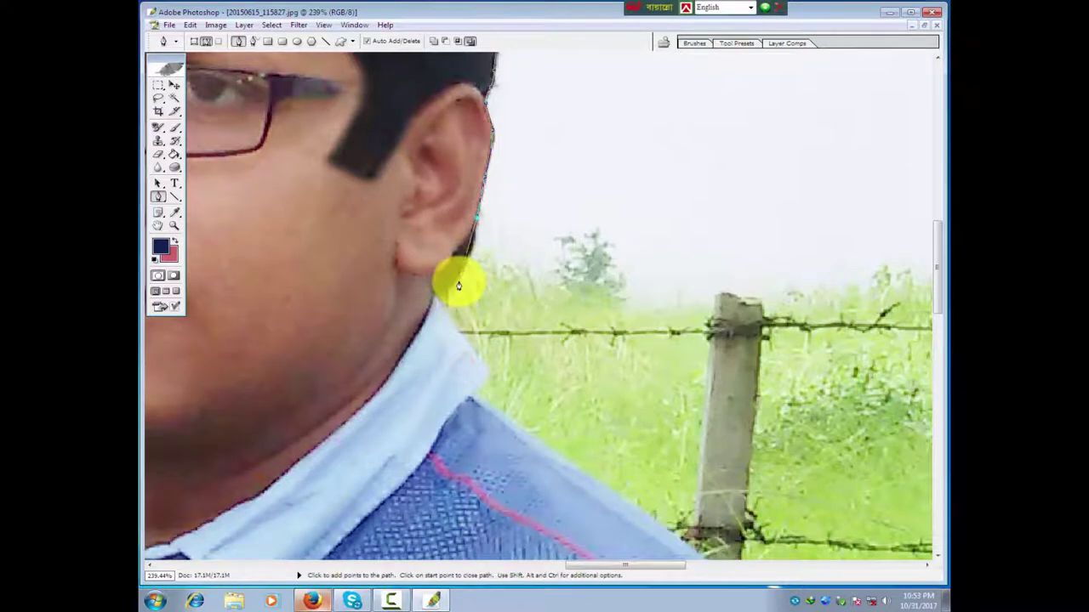
click(457, 286)
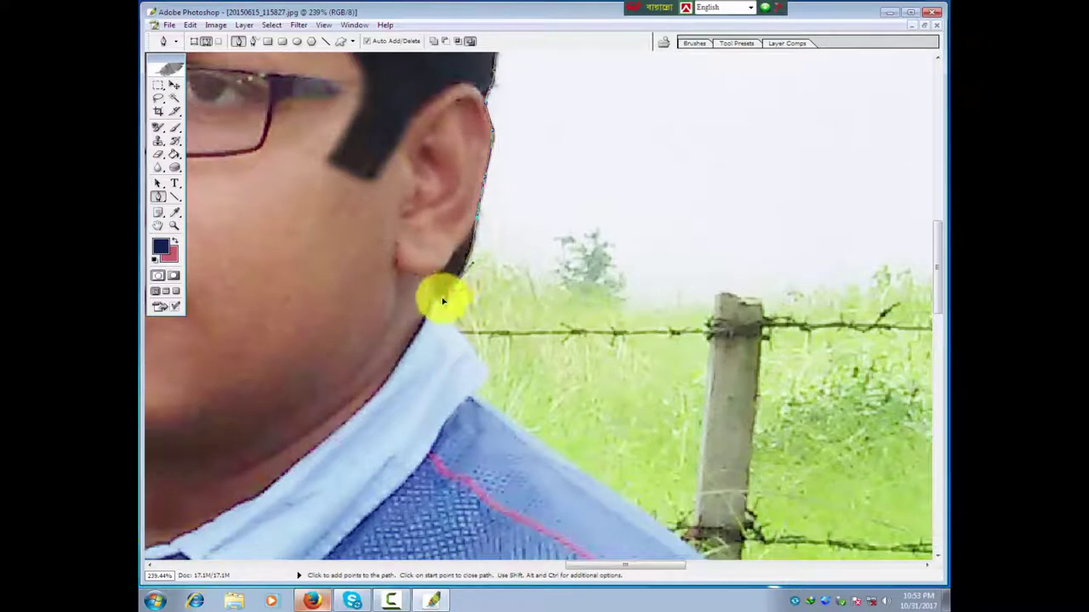
click(455, 285)
drag(477, 360, 408, 233)
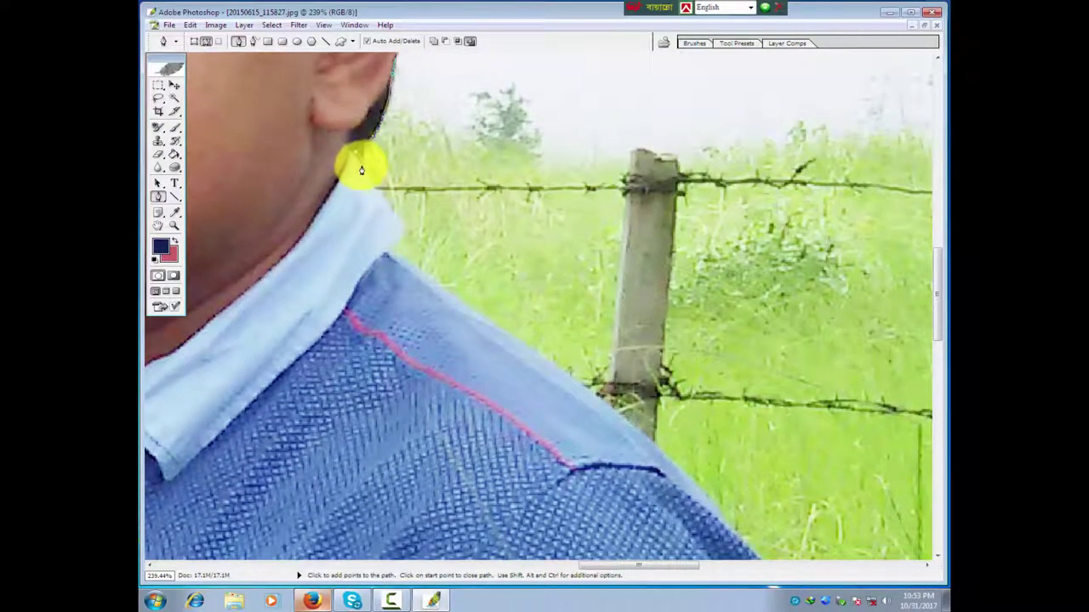
click(383, 208)
click(401, 230)
Place anchors from the collar along the shoulder to its outer edge.
click(386, 250)
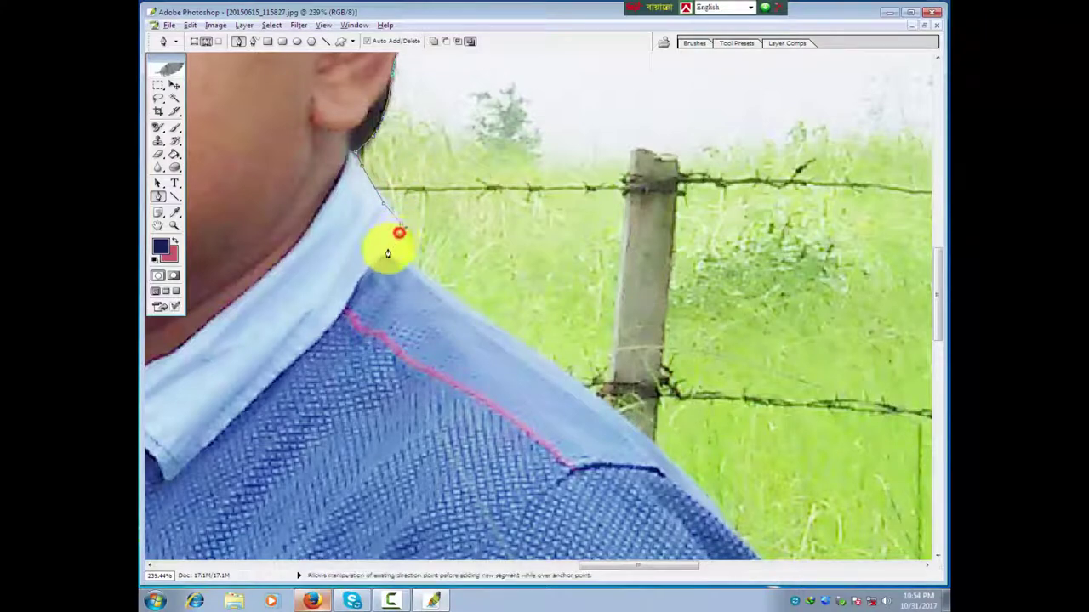
drag(453, 316, 407, 248)
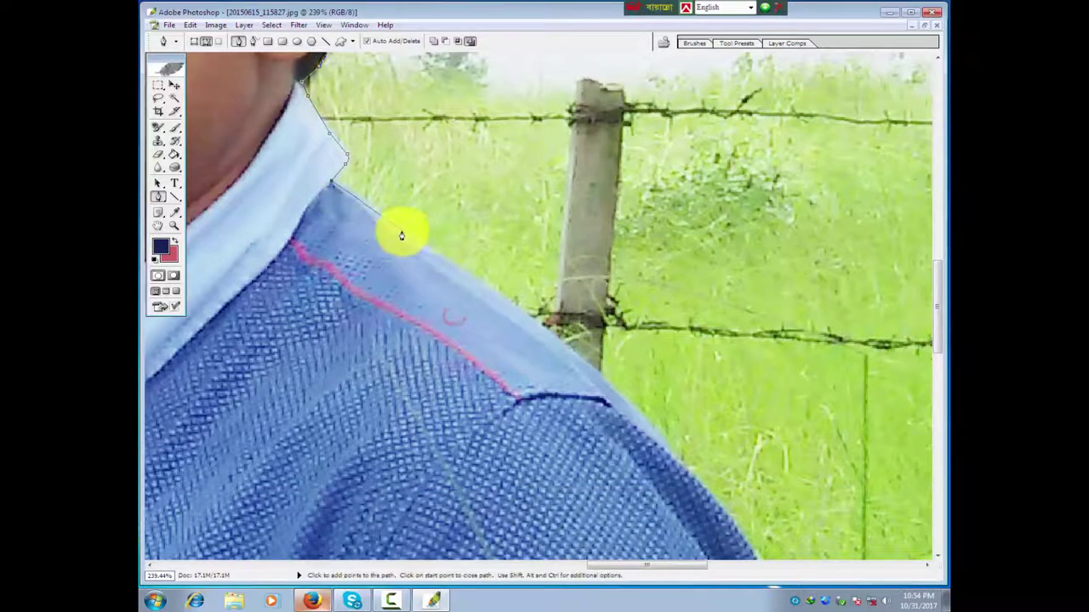
click(400, 230)
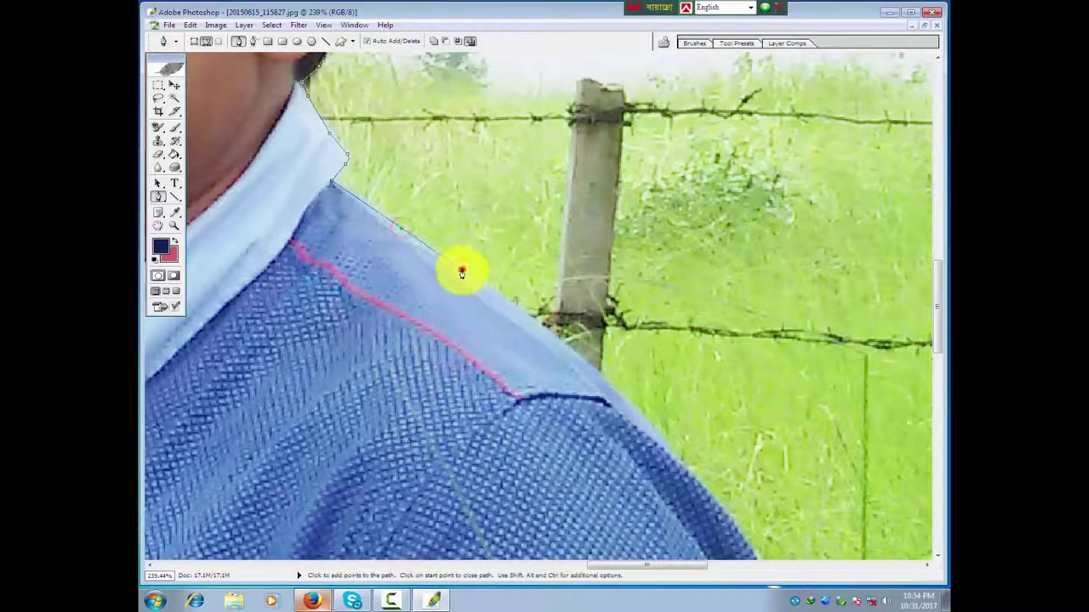
click(462, 273)
drag(474, 275, 414, 167)
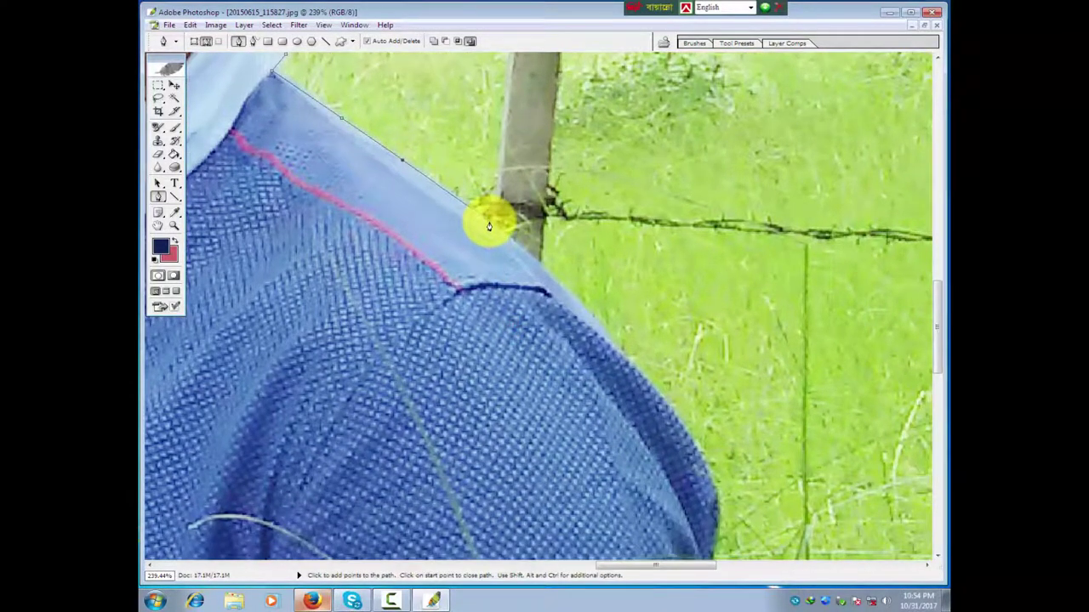
click(489, 226)
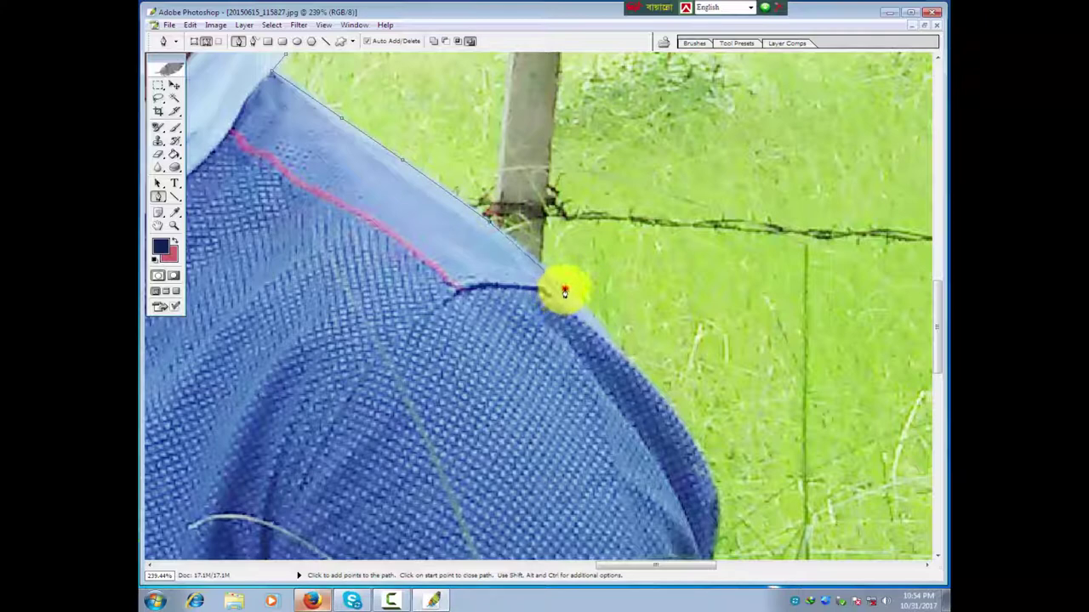
drag(564, 291, 479, 164)
click(541, 236)
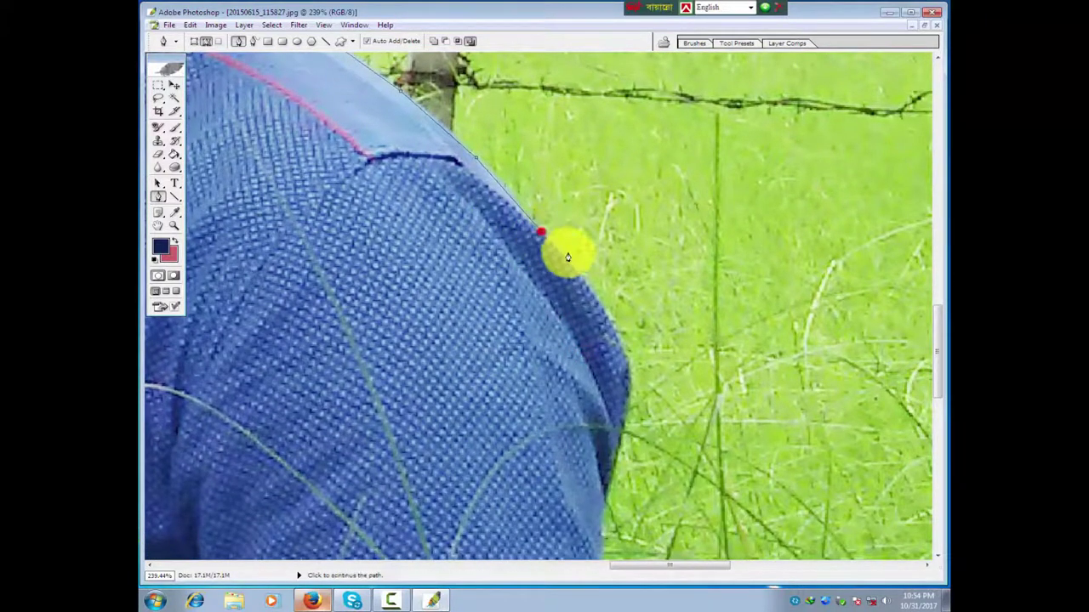
Add curved anchors down the upper arm's outer edge, dropping the curve handle.
scroll(568, 259, down, 3)
click(570, 238)
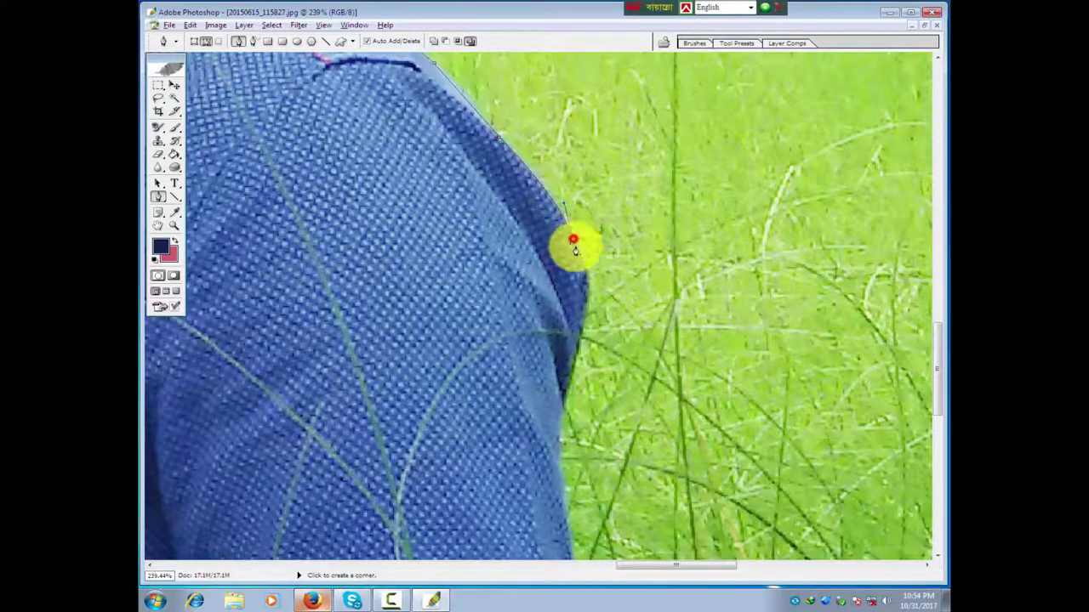
scroll(575, 243, down, 3)
scroll(550, 255, down, 2)
drag(546, 157, 528, 225)
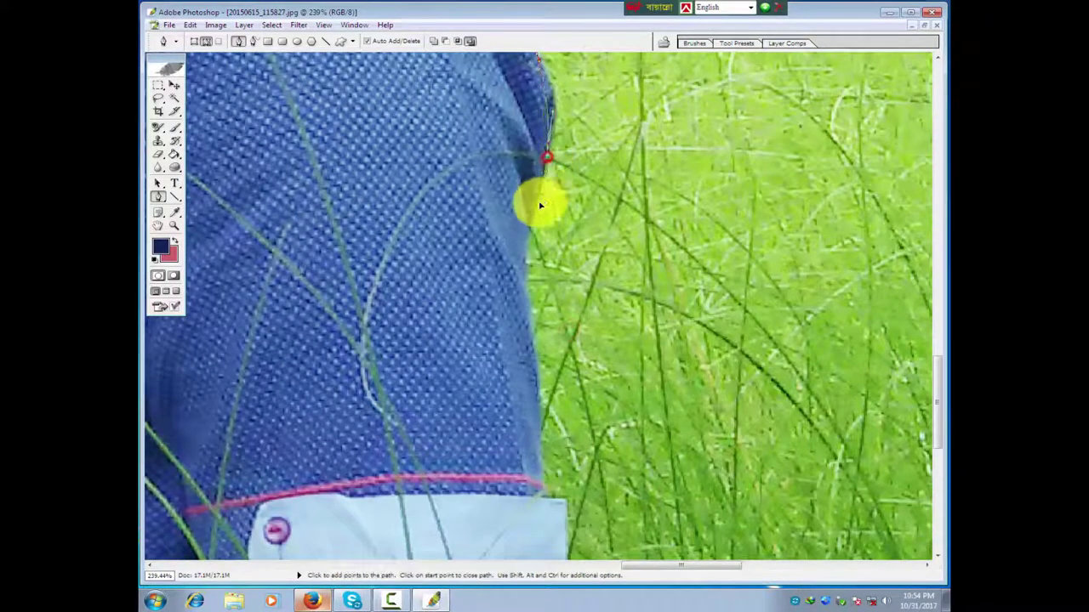
alt+click(548, 156)
drag(527, 230, 526, 276)
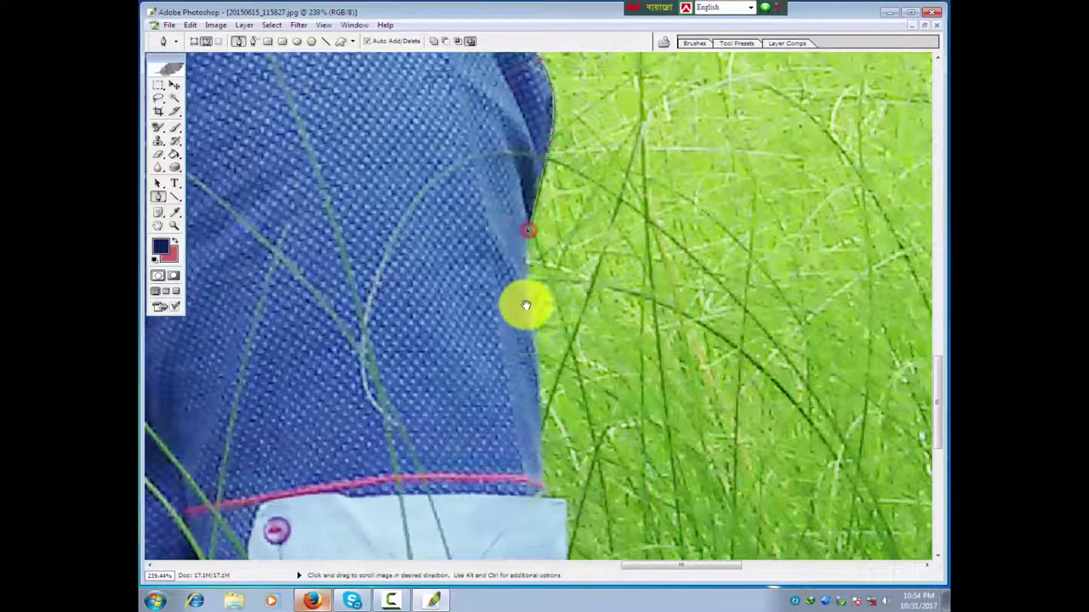
scroll(520, 255, down, 2)
Continue anchors down the sleeve edge to the top of the cuff.
click(507, 210)
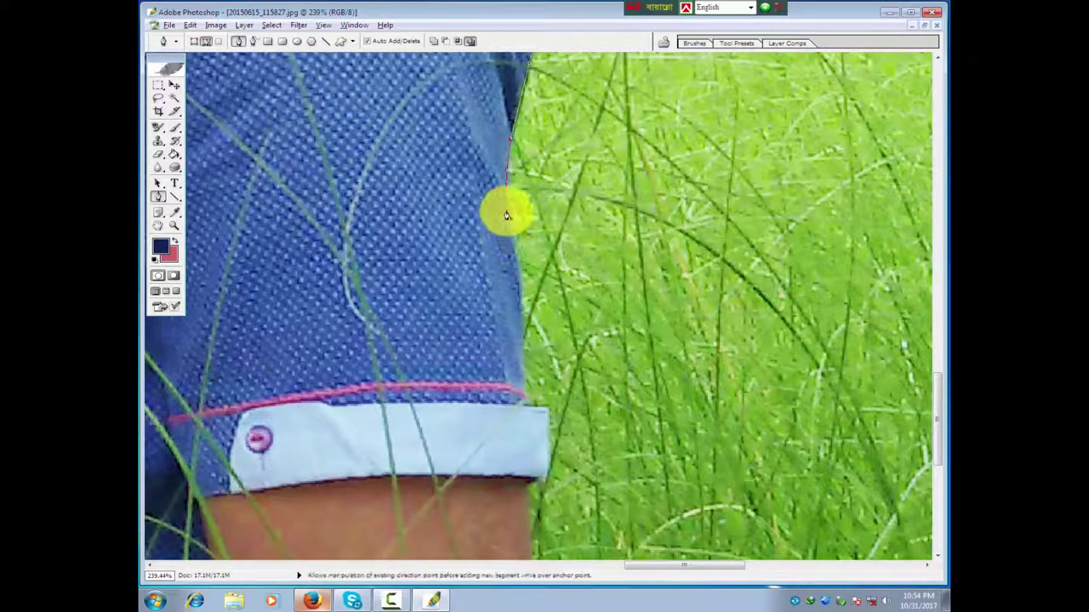
click(517, 292)
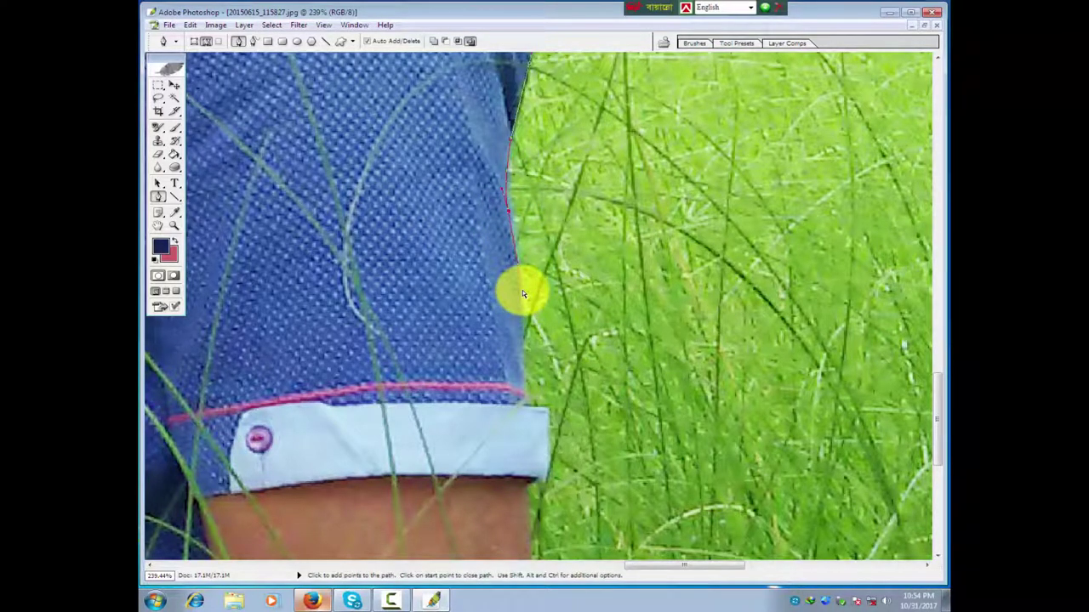
click(520, 292)
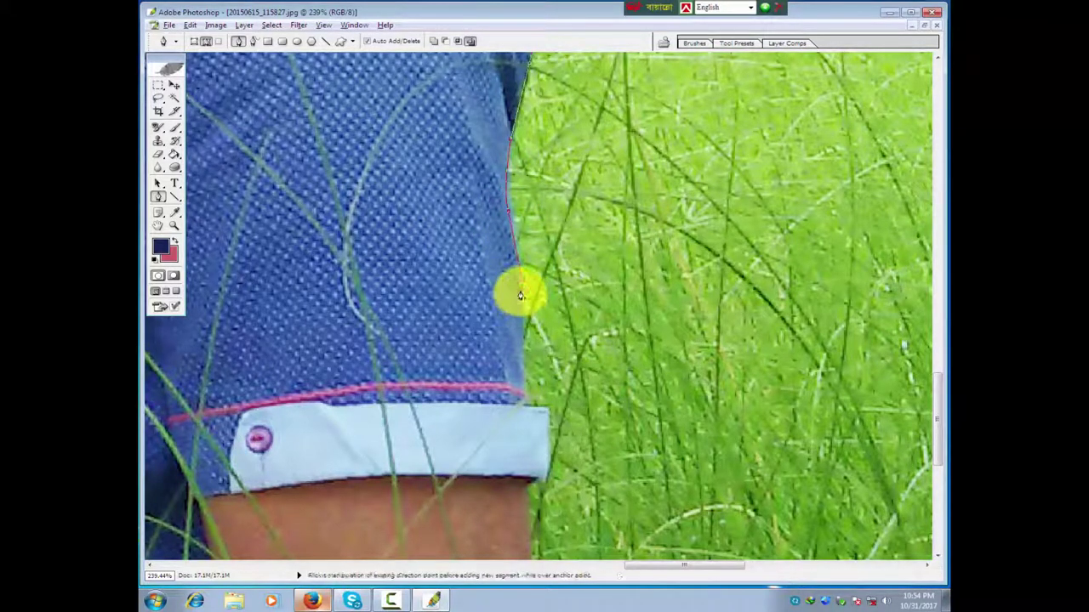
drag(521, 370, 479, 279)
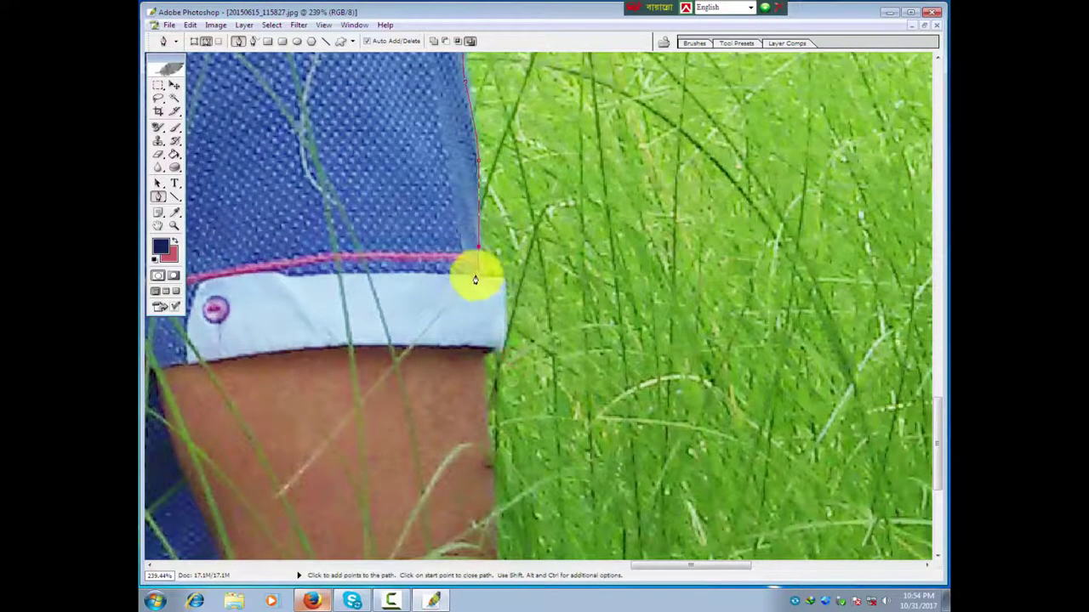
Outline the sleeve cuff with anchors at its corner and bottom edge.
click(474, 276)
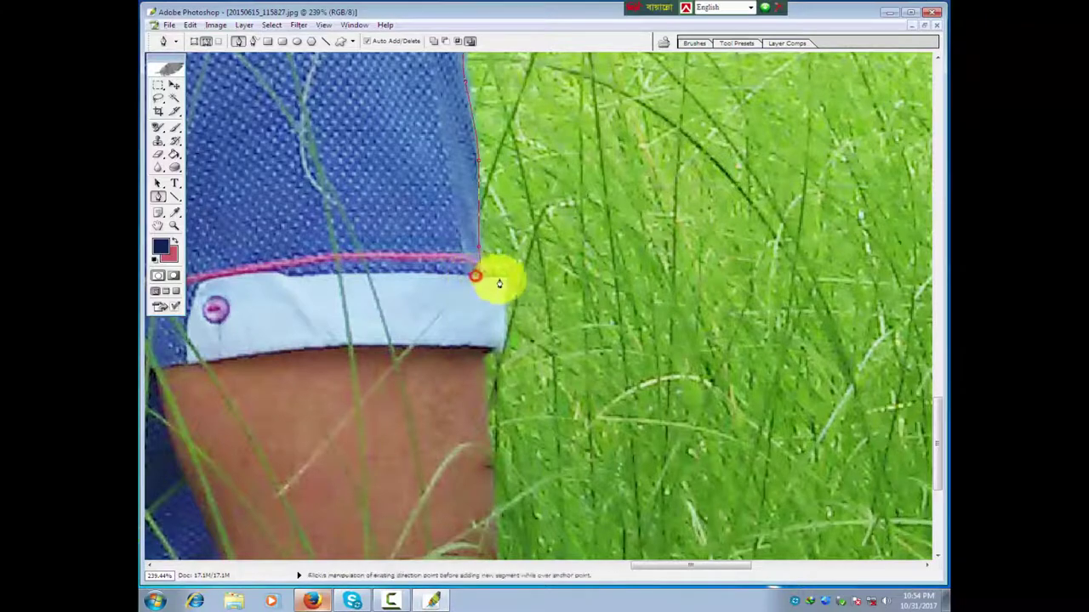
click(502, 281)
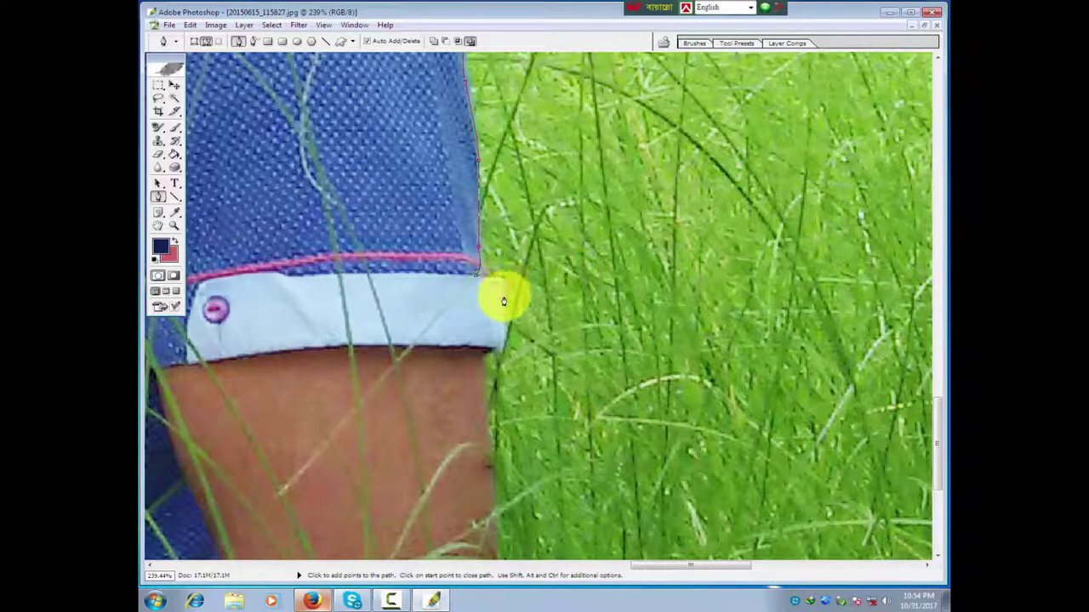
drag(511, 365, 482, 287)
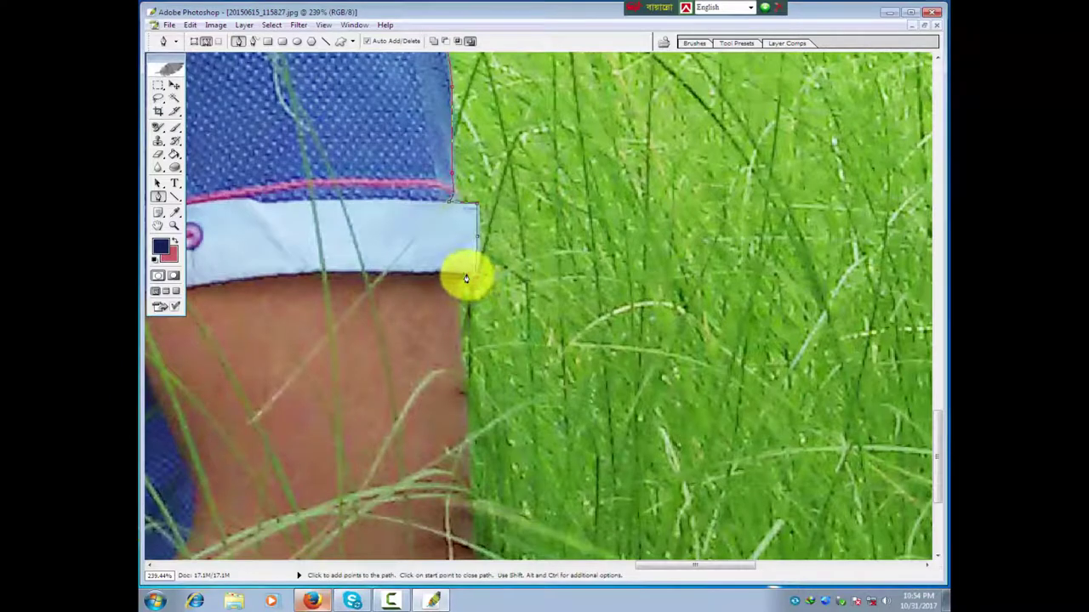
click(456, 280)
Trace anchors down the arm edge and drag a curve around the elbow bend.
drag(478, 323, 440, 152)
click(432, 211)
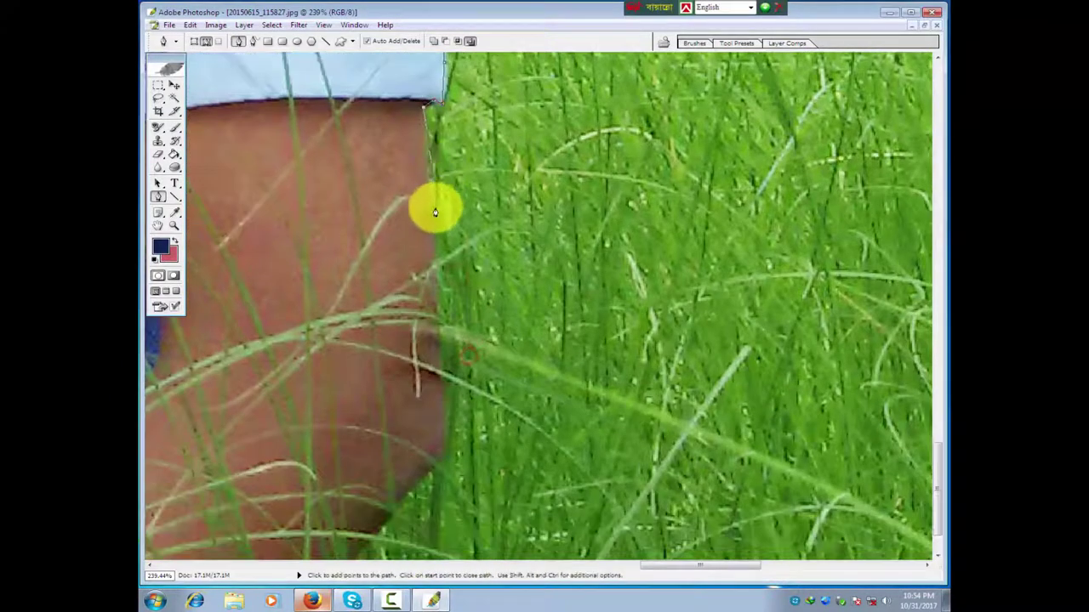
drag(442, 294, 430, 243)
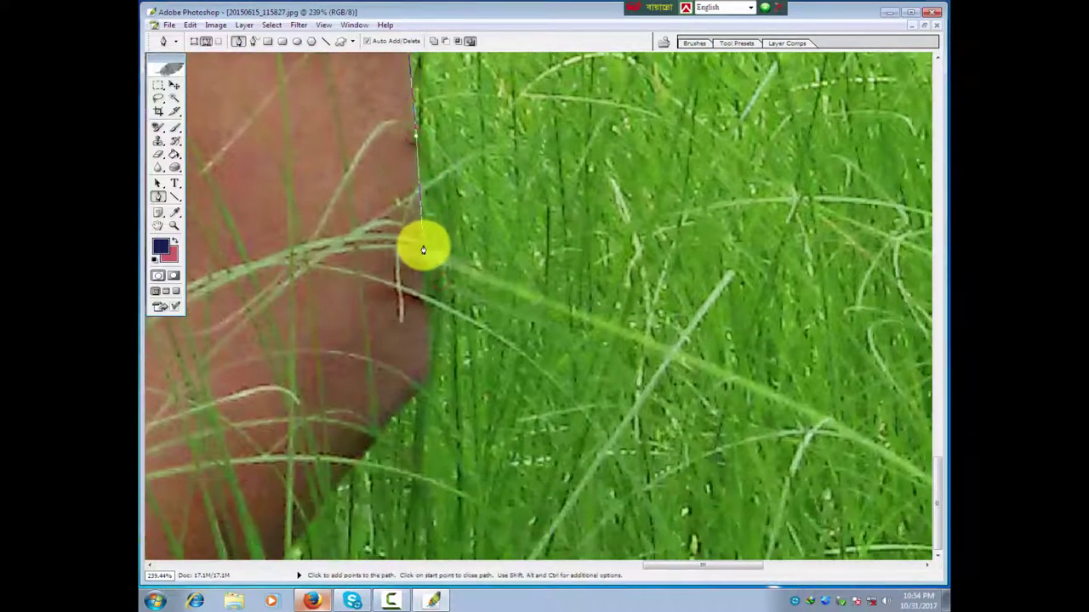
click(423, 243)
drag(425, 304, 436, 253)
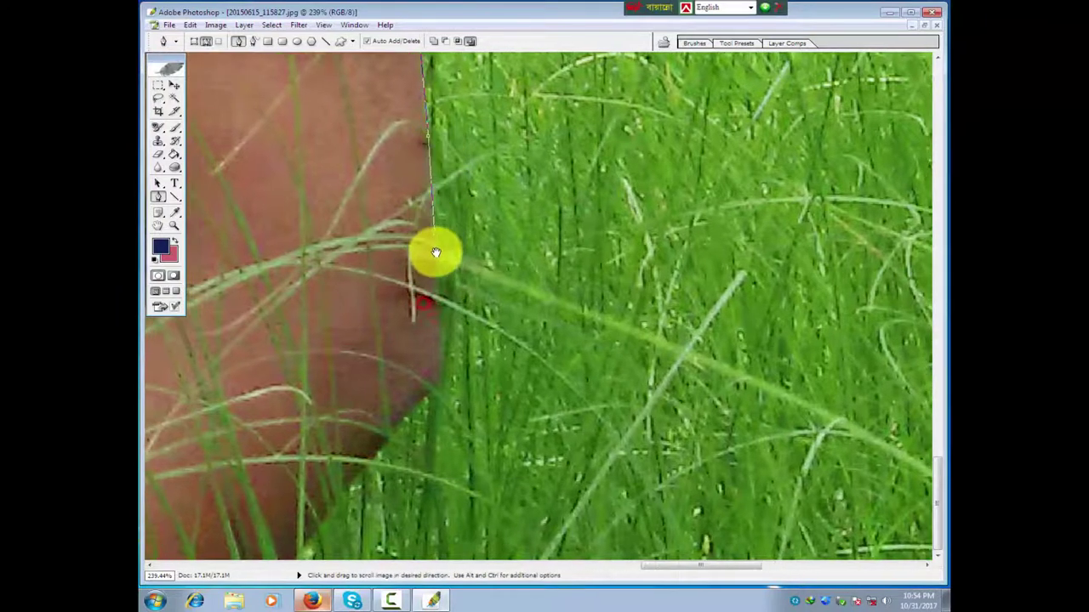
click(437, 331)
click(425, 397)
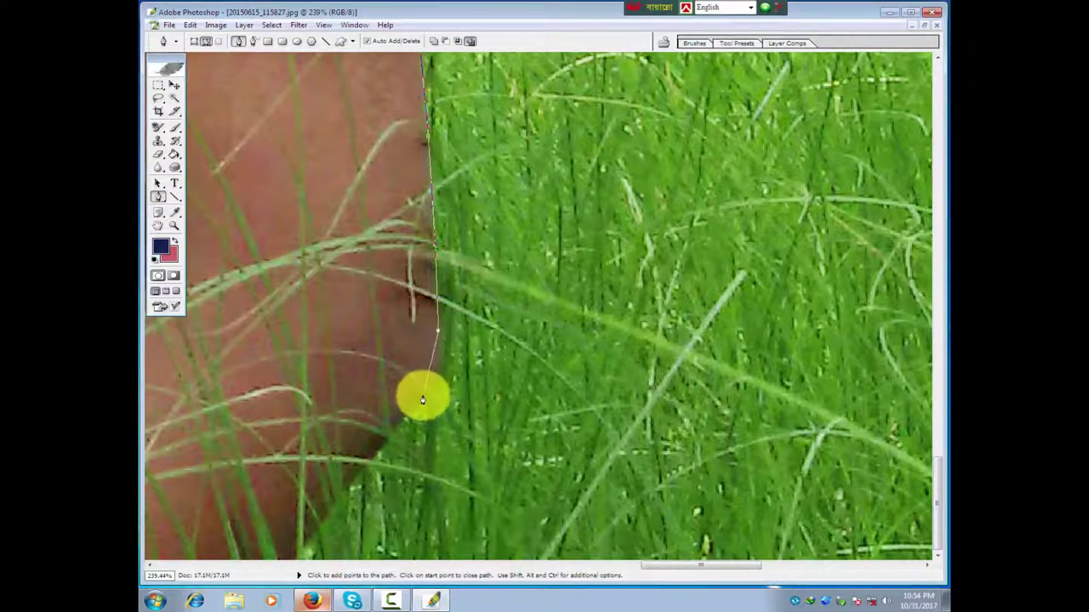
drag(421, 402, 396, 423)
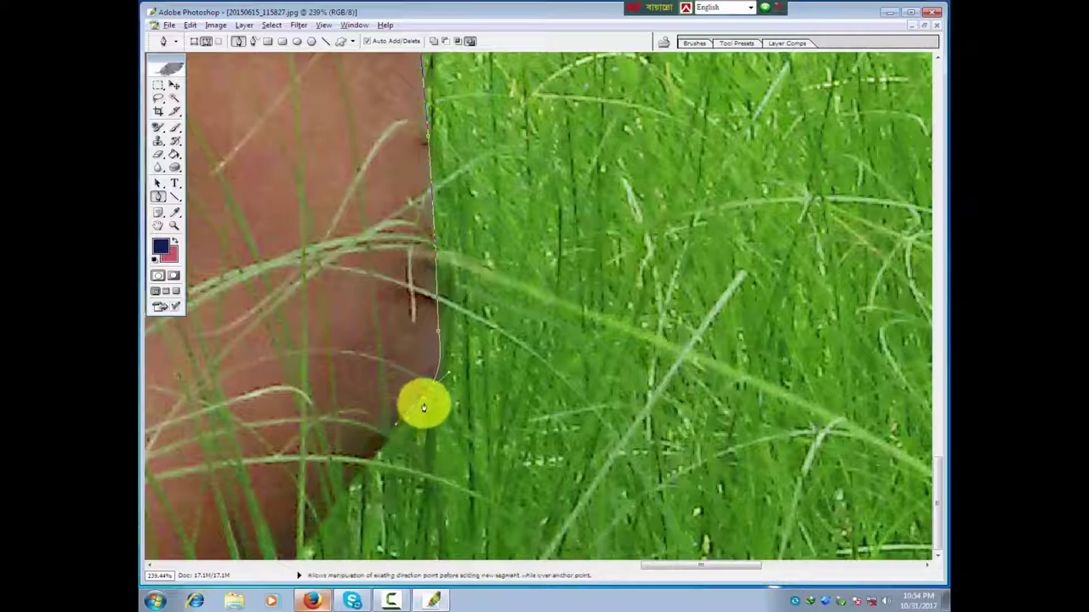
Extend anchors down the lower forearm to the photo's bottom edge, then zoom out.
scroll(528, 311, left, 3)
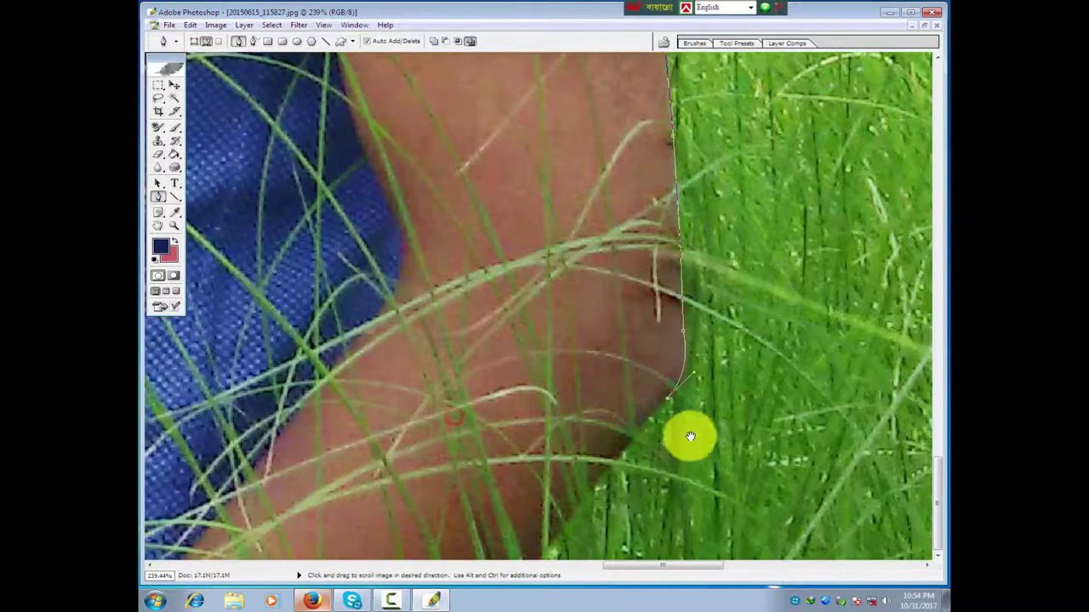
click(621, 454)
scroll(663, 250, left, 1)
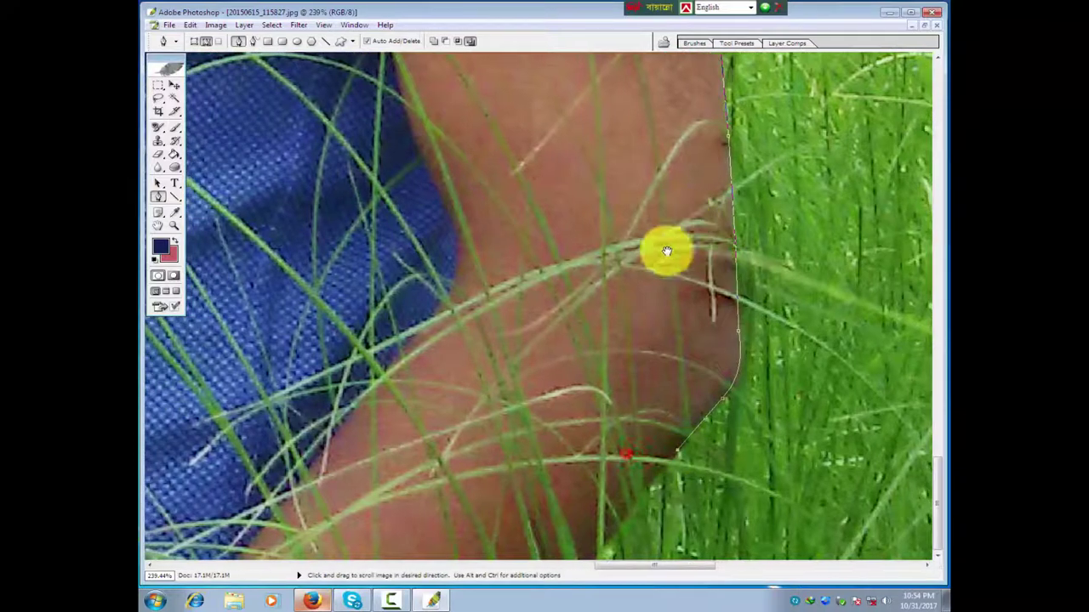
click(629, 516)
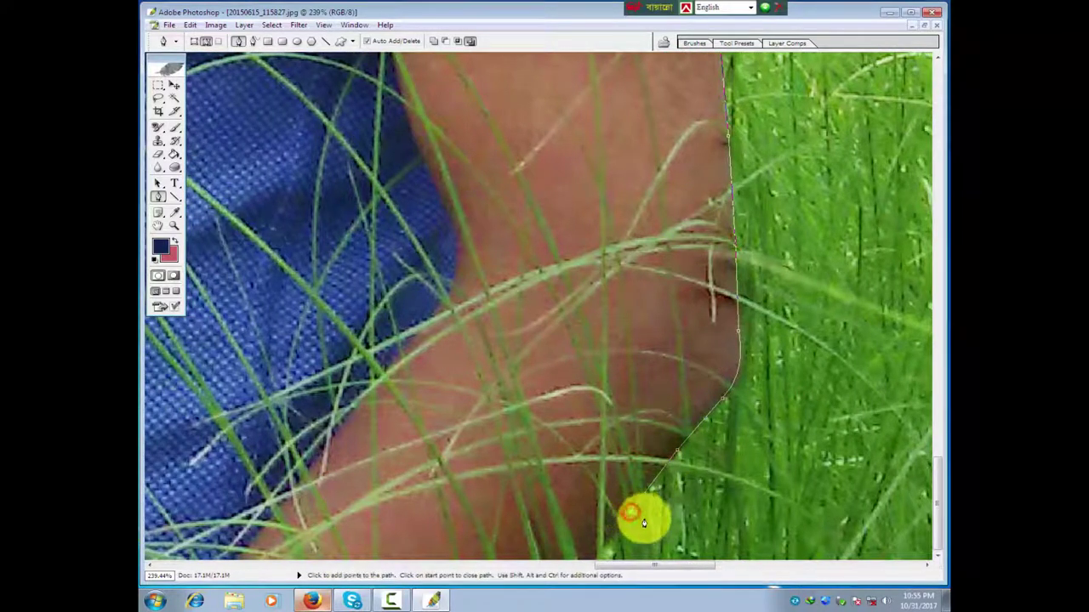
click(591, 561)
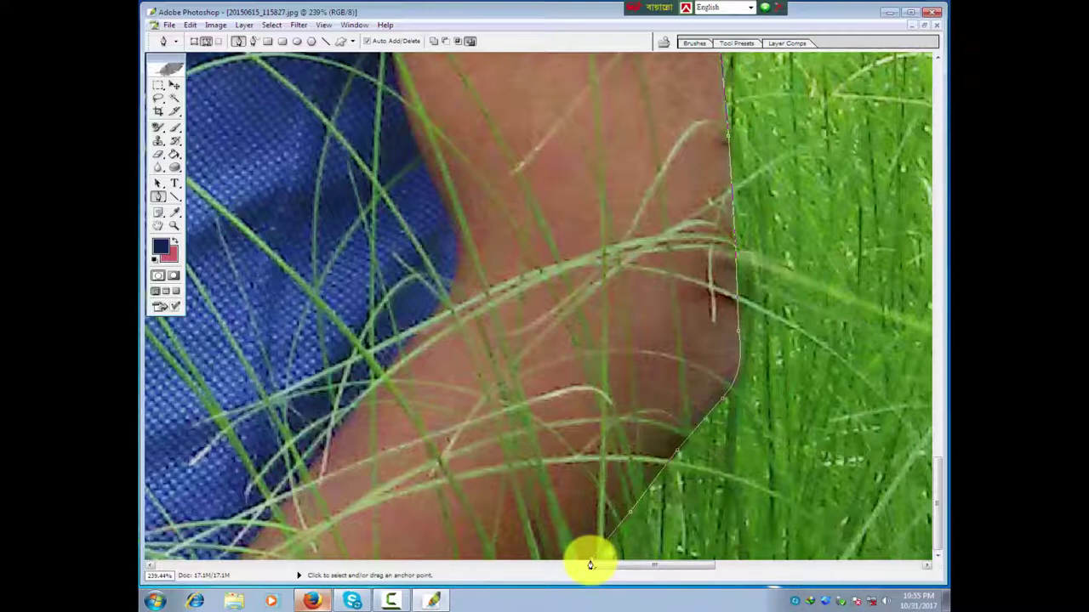
key(ctrl+minus)
Zoom in on the starting anchor at the shirt's left edge and click it to close the path.
key(ctrl+minus)
key(ctrl+minus)
key(ctrl+minus)
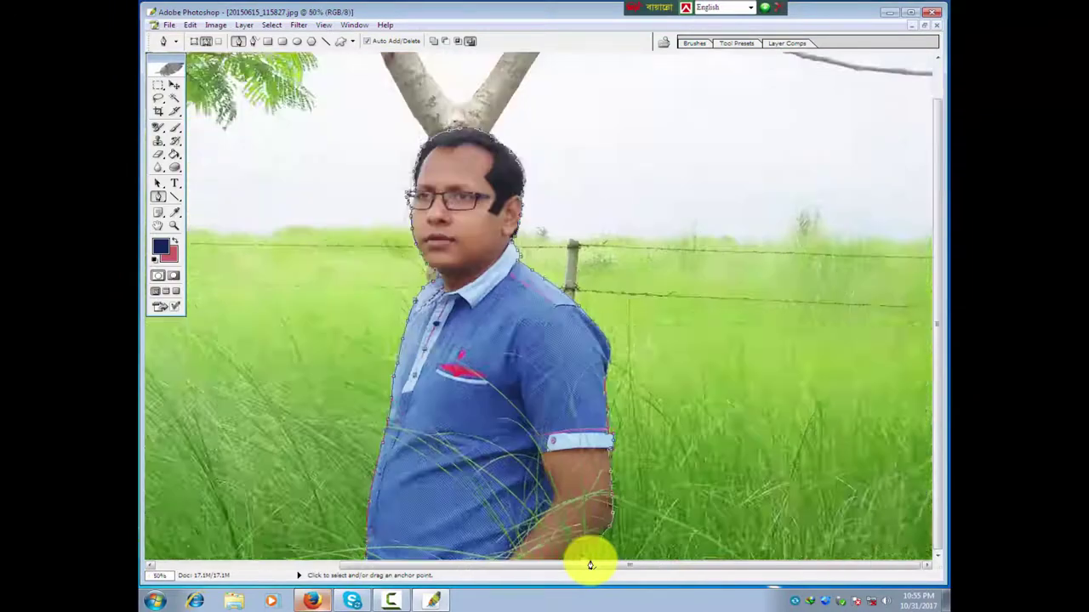
key(ctrl+minus)
key(ctrl+minus)
key(ctrl+minus)
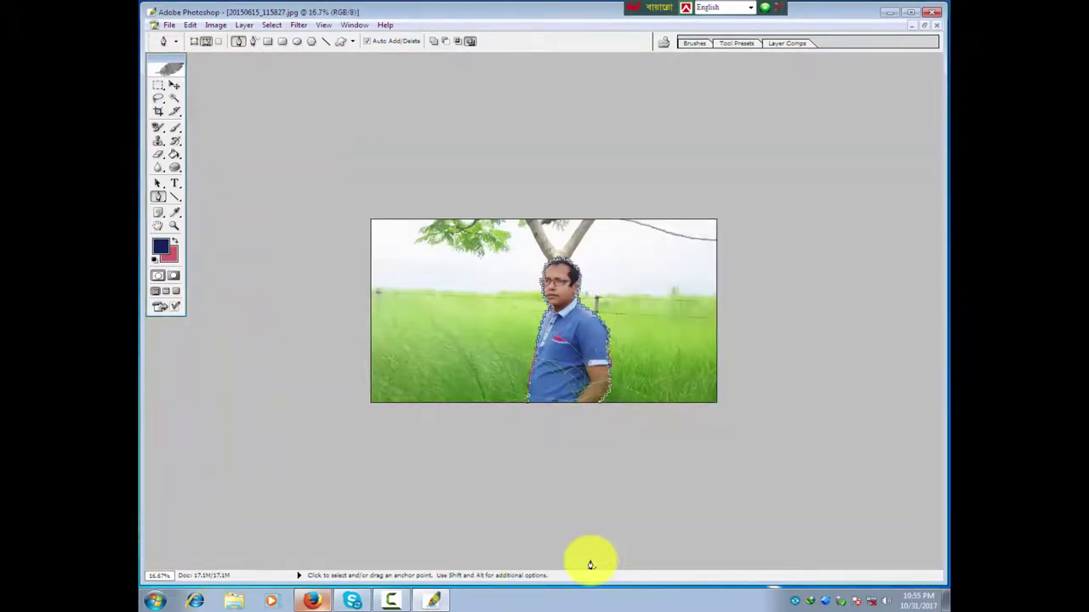
key(ctrl+plus)
key(ctrl+plus)
key(ctrl+plus)
key(ctrl+plus)
key(ctrl+plus)
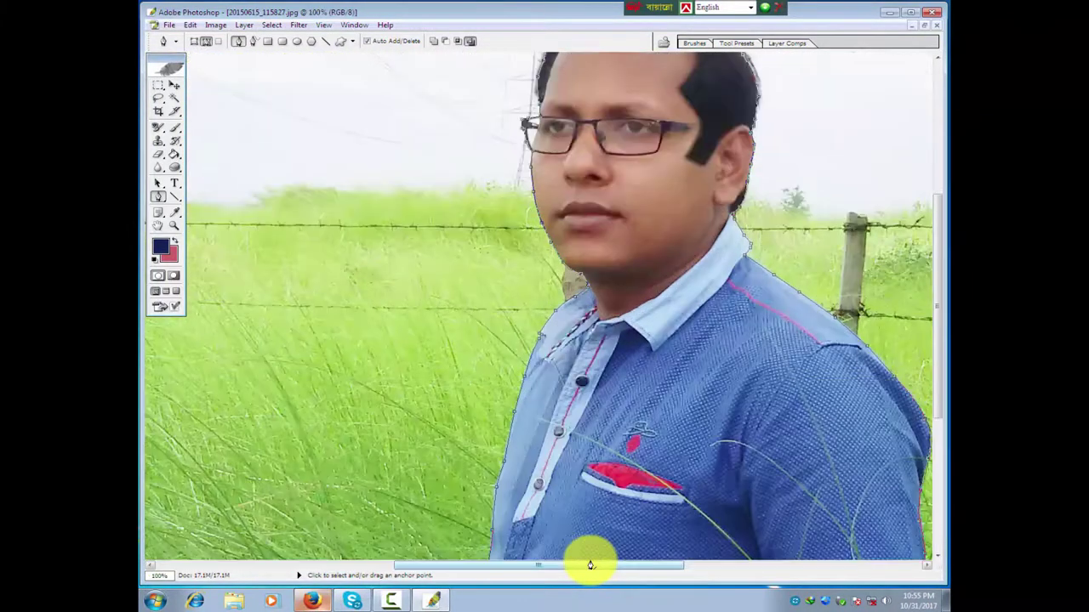
drag(474, 462, 595, 299)
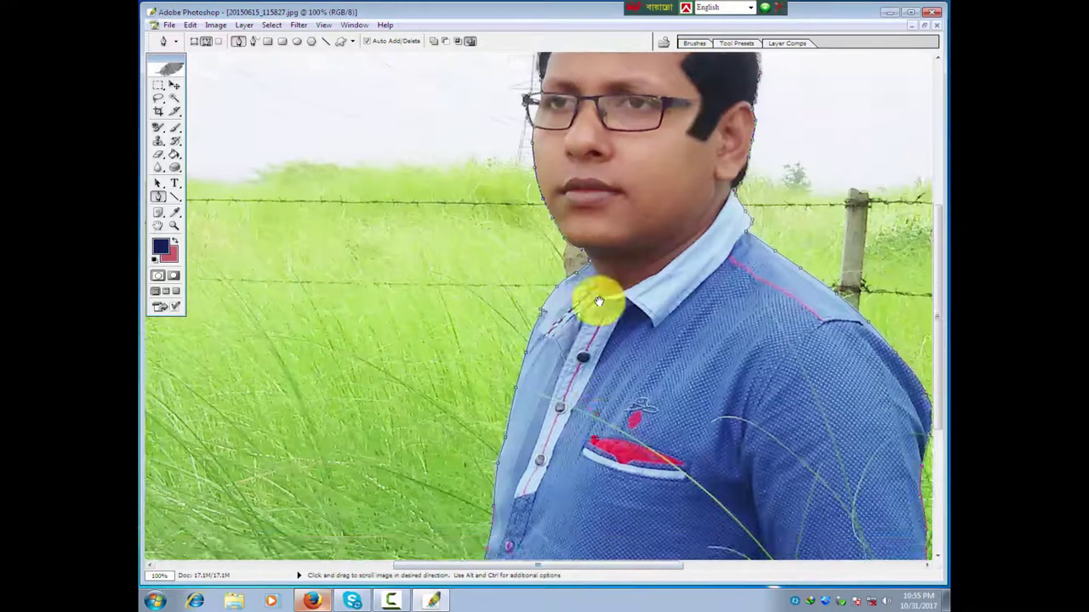
drag(584, 398, 570, 389)
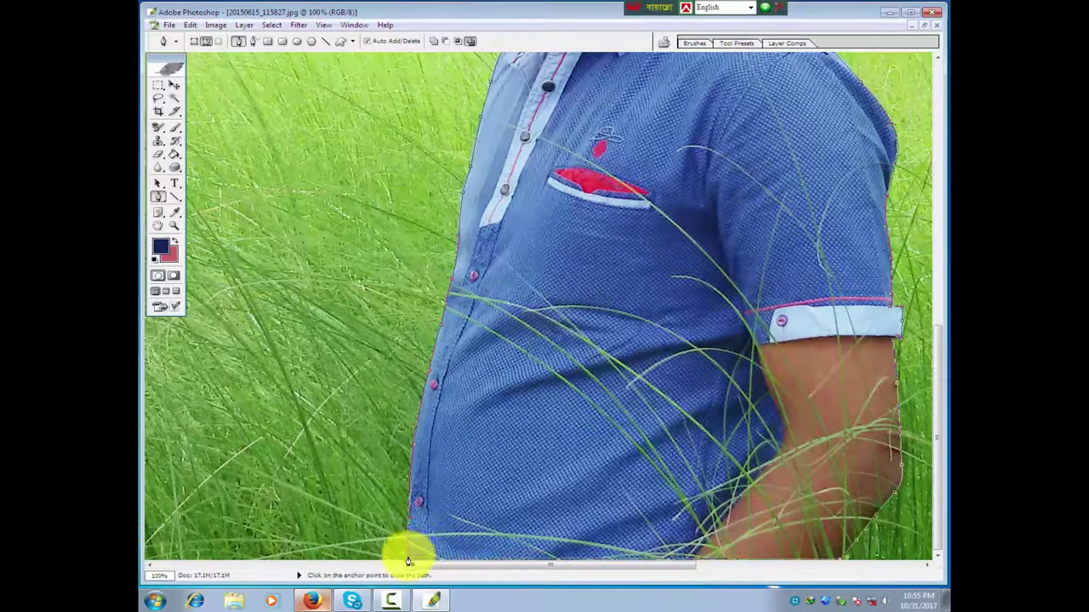
key(z)
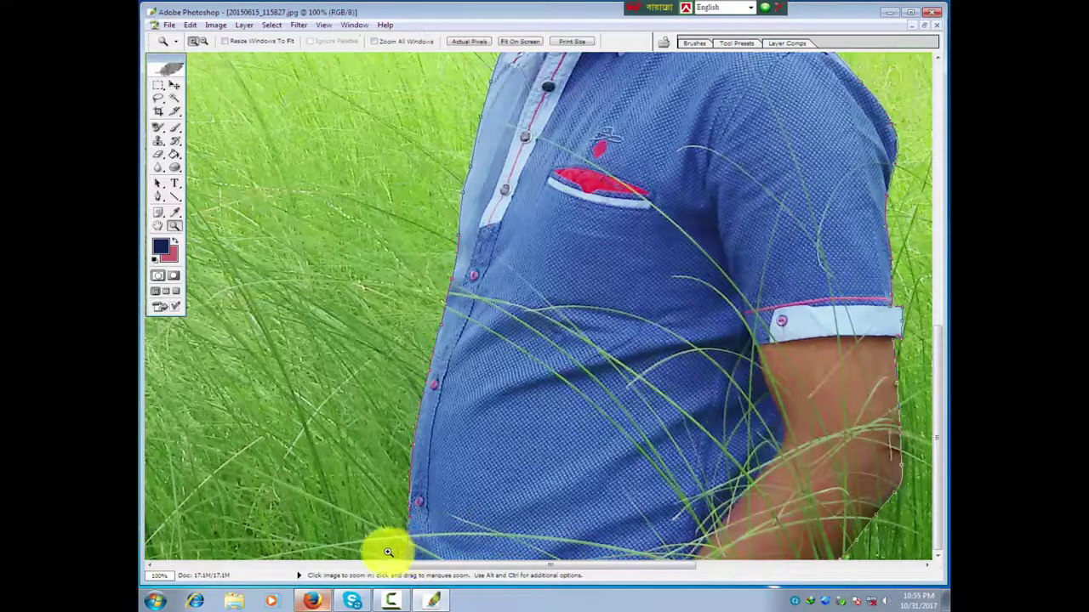
drag(387, 552, 437, 568)
drag(554, 517, 451, 409)
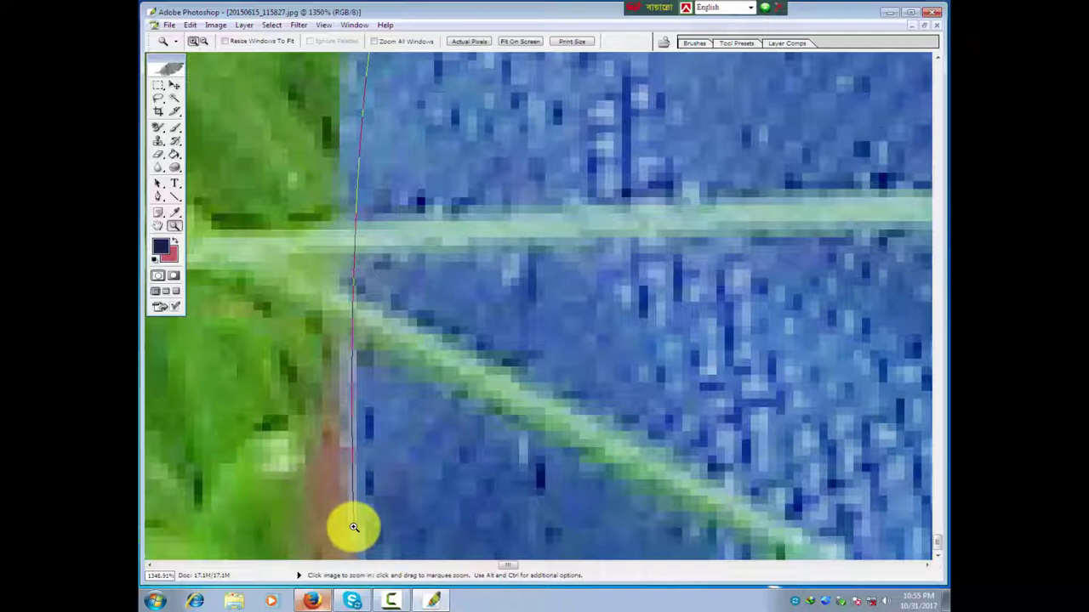
key(p)
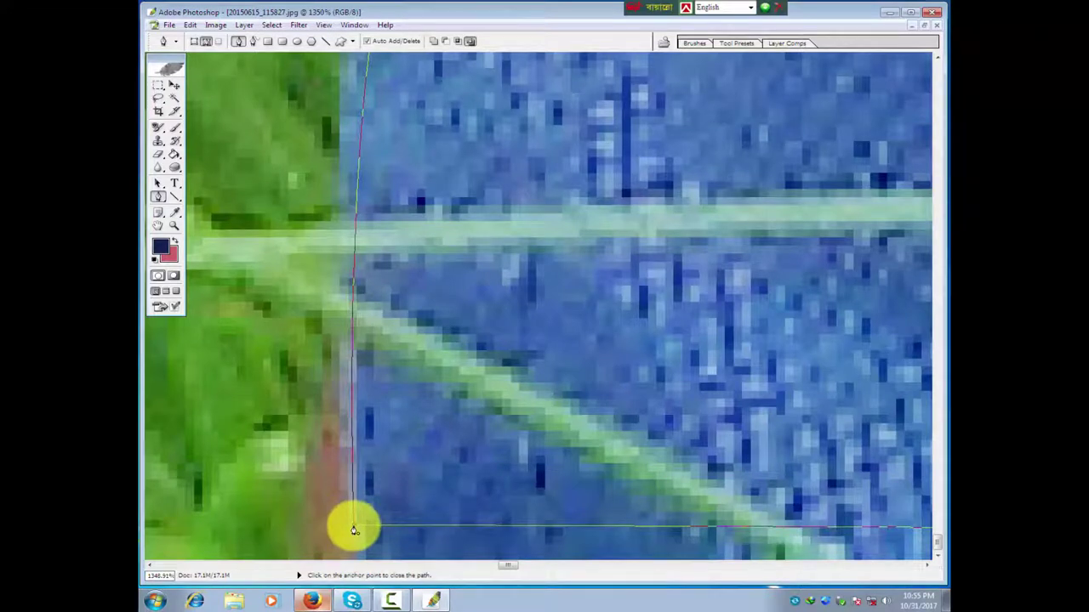
click(354, 529)
key(ctrl+0)
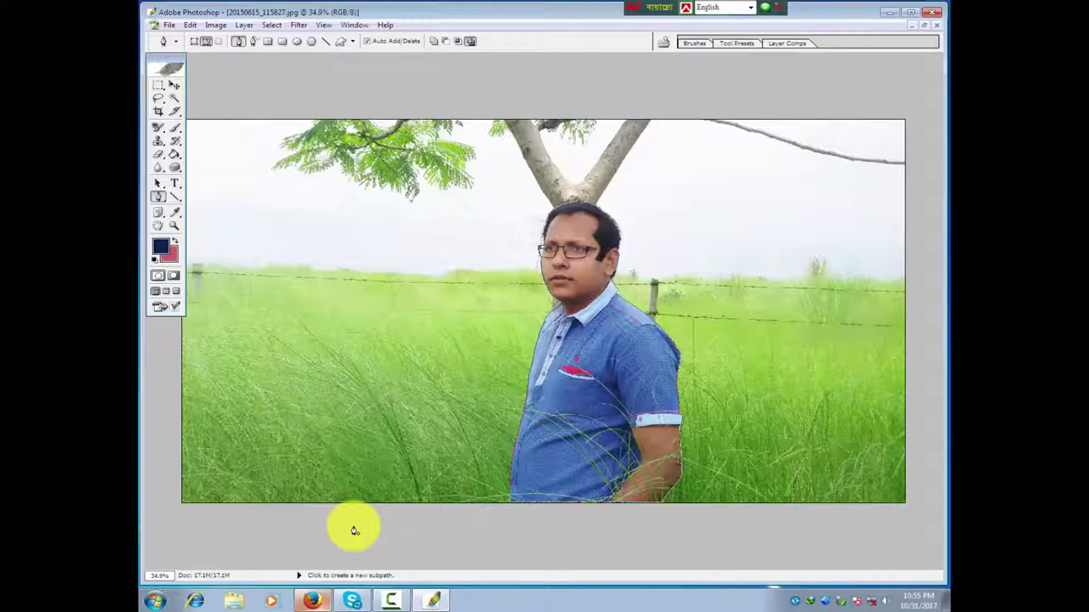
Load the closed path as a selection with Ctrl+Enter and inspect its edges around the head and shirt.
key(alt)
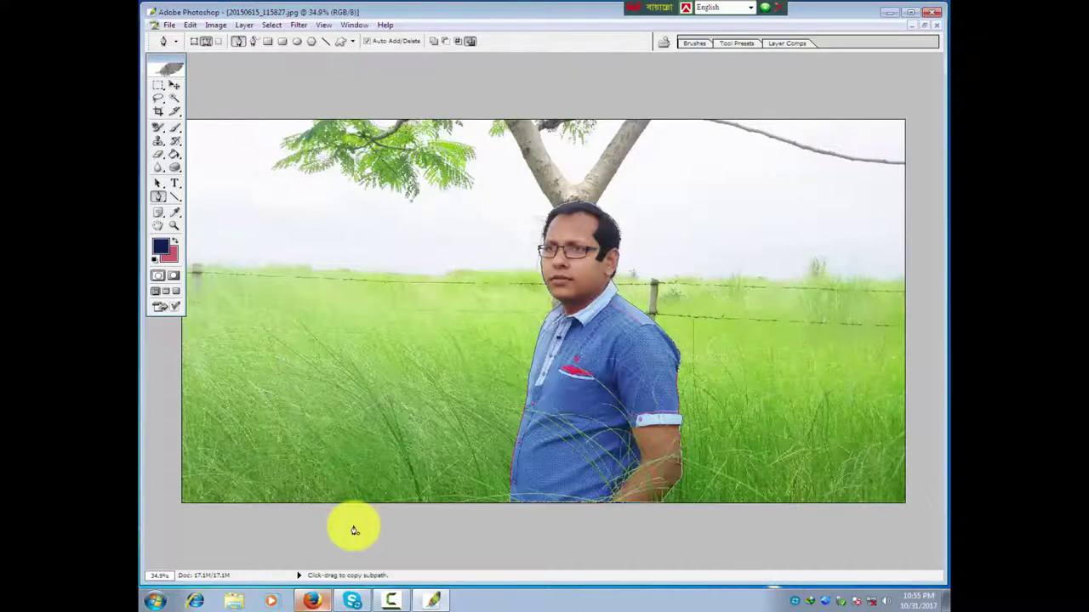
key(ctrl+Return)
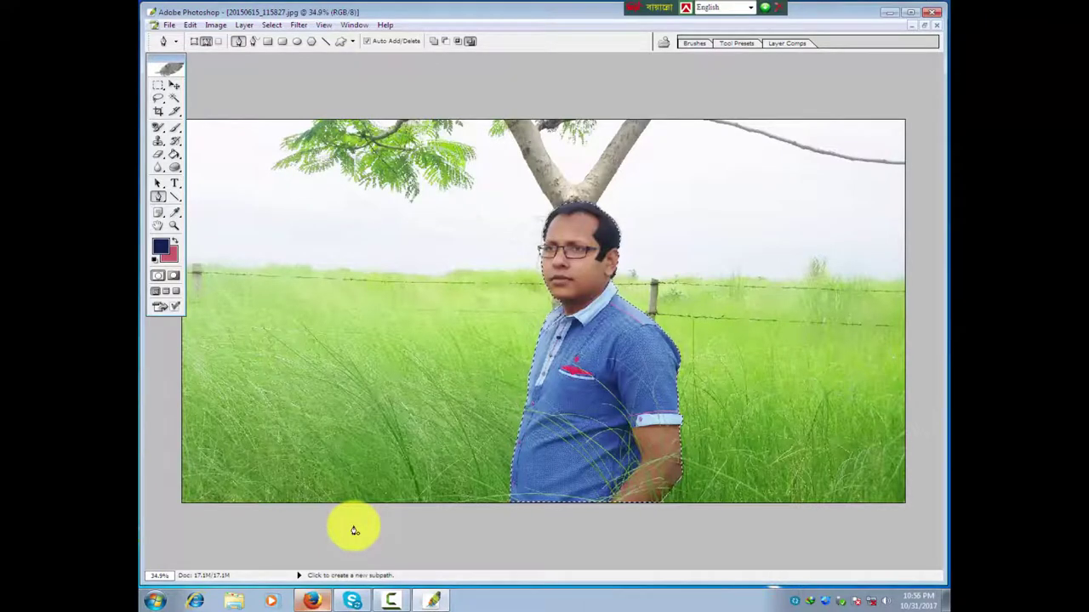
key(z)
drag(517, 170, 680, 272)
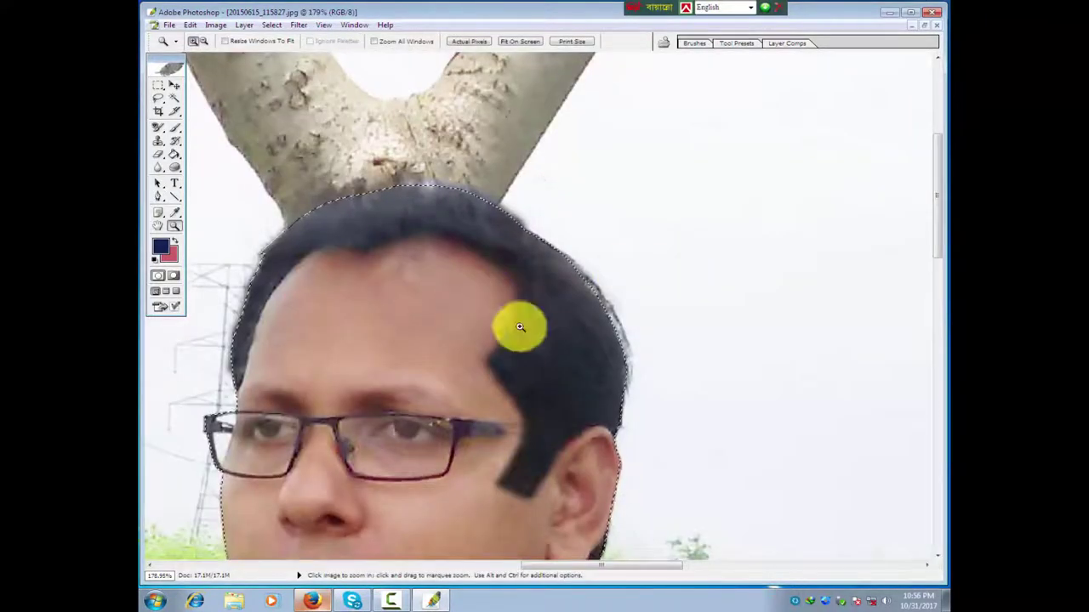
scroll(561, 273, down, 5)
scroll(574, 280, down, 5)
scroll(549, 383, down, 5)
scroll(596, 438, down, 5)
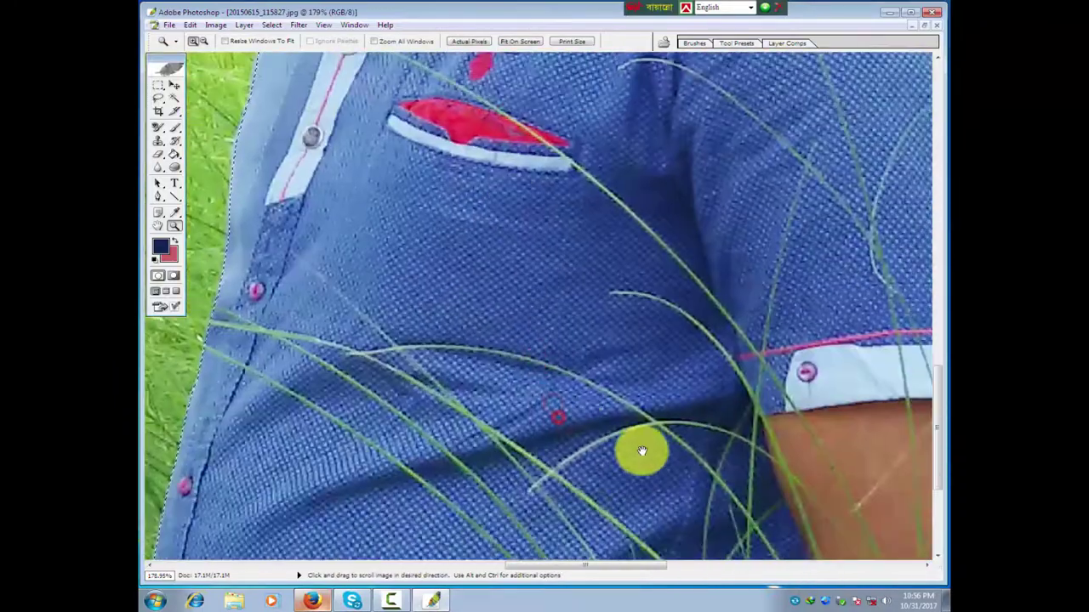
scroll(595, 383, right, 5)
scroll(553, 311, up, 3)
scroll(792, 449, up, 5)
scroll(656, 190, up, 5)
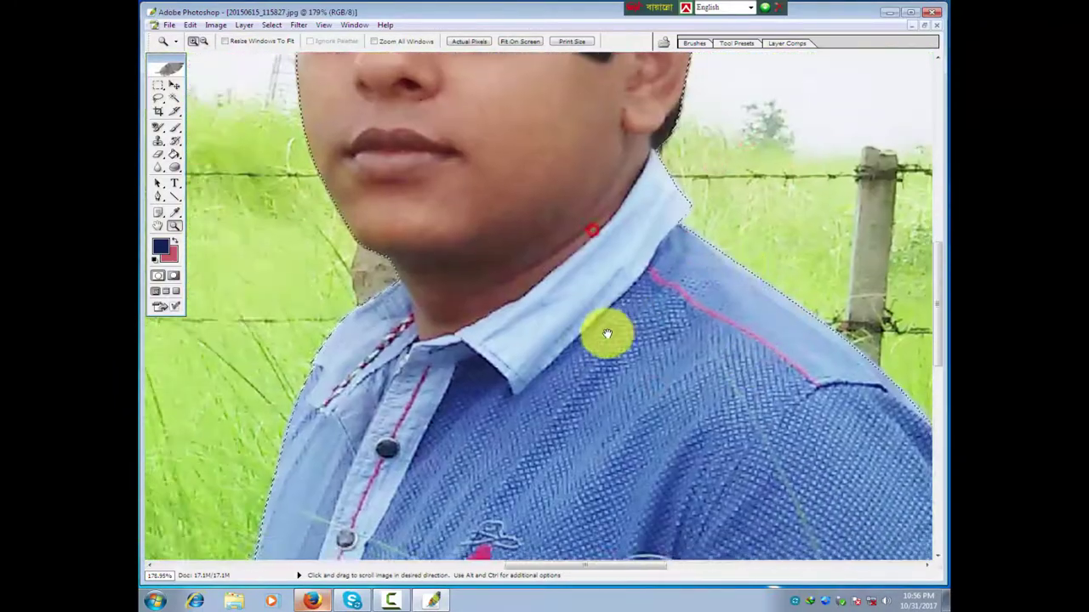
drag(607, 333, 720, 233)
key(ctrl+0)
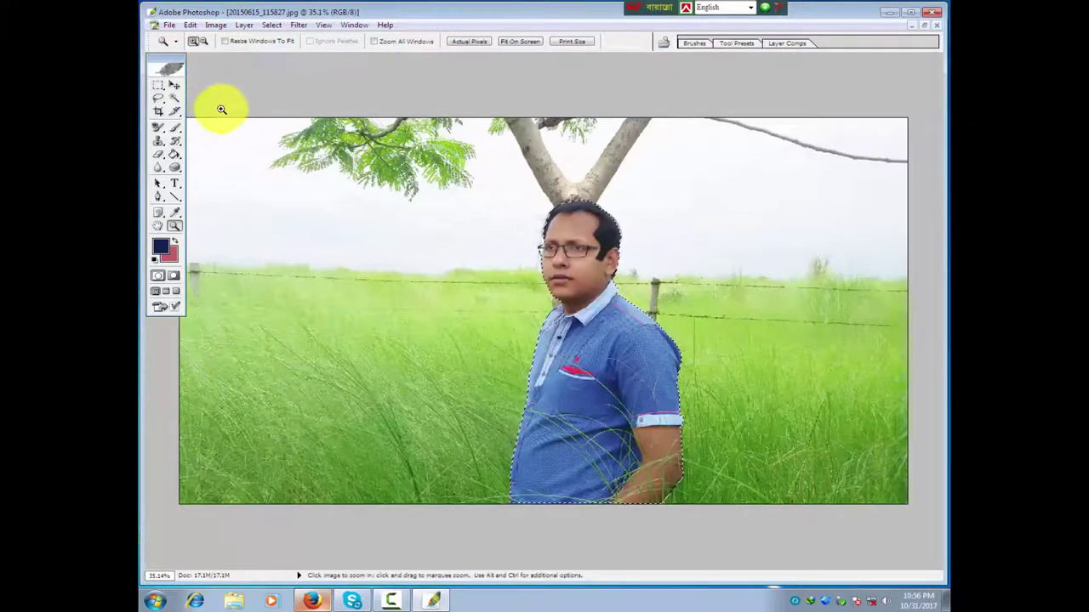
Feather the selection with a 4-pixel radius.
click(158, 86)
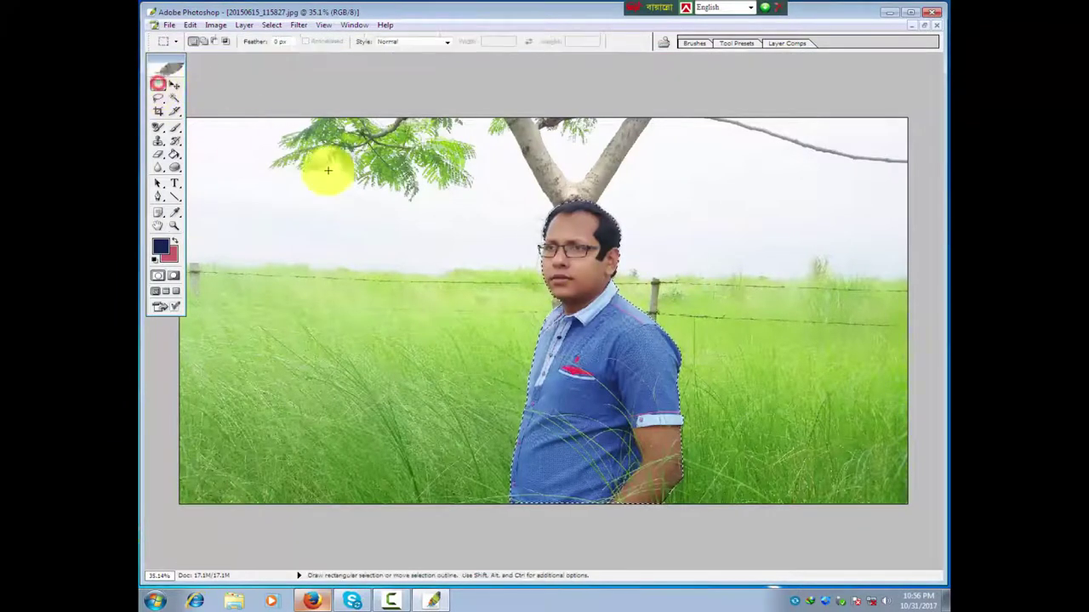
right_click(600, 294)
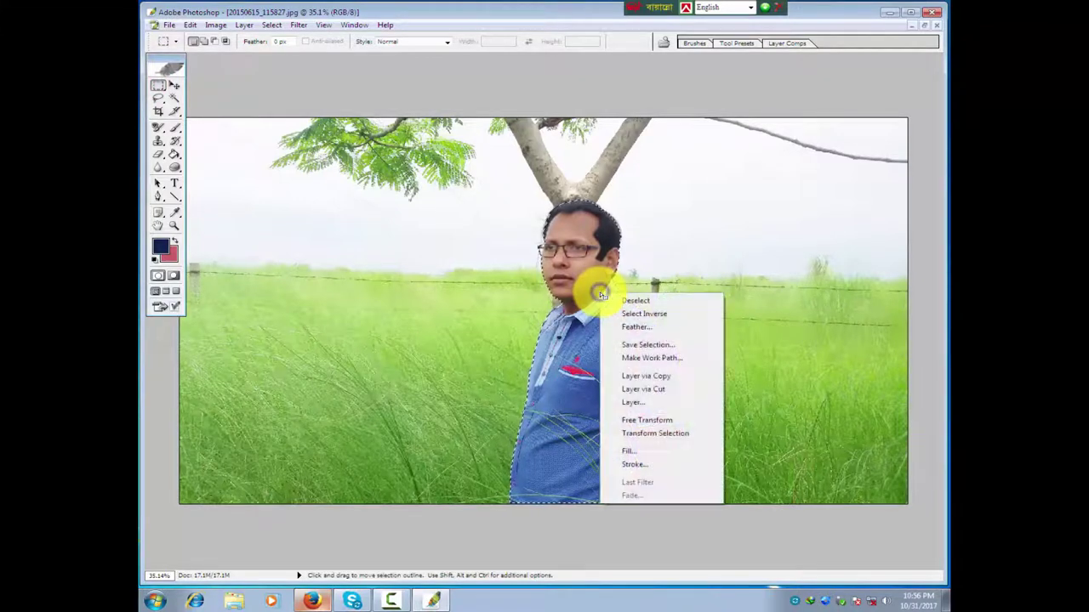
click(622, 328)
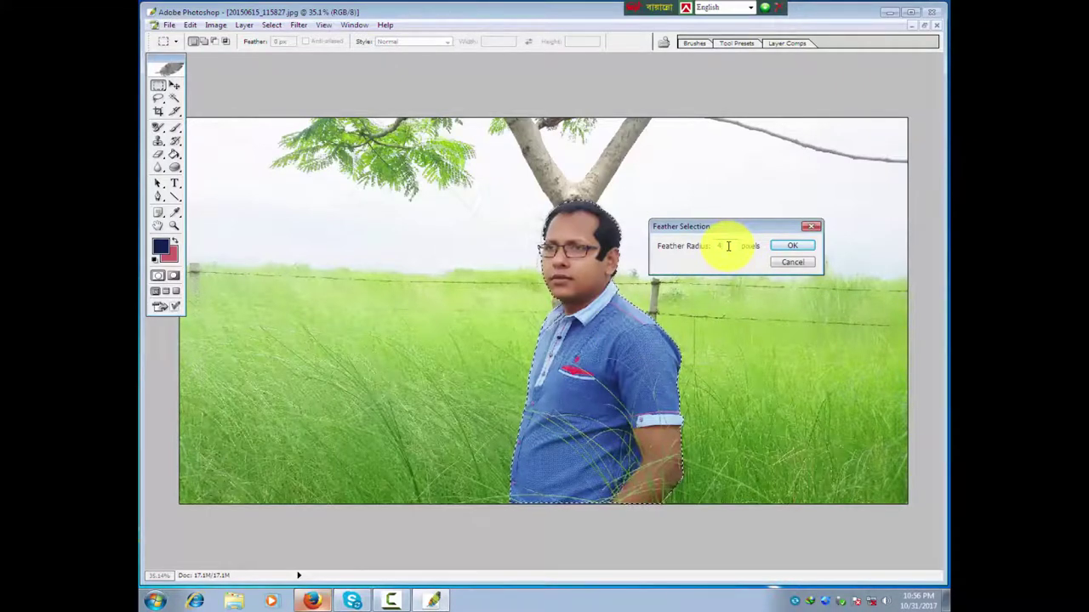
click(785, 247)
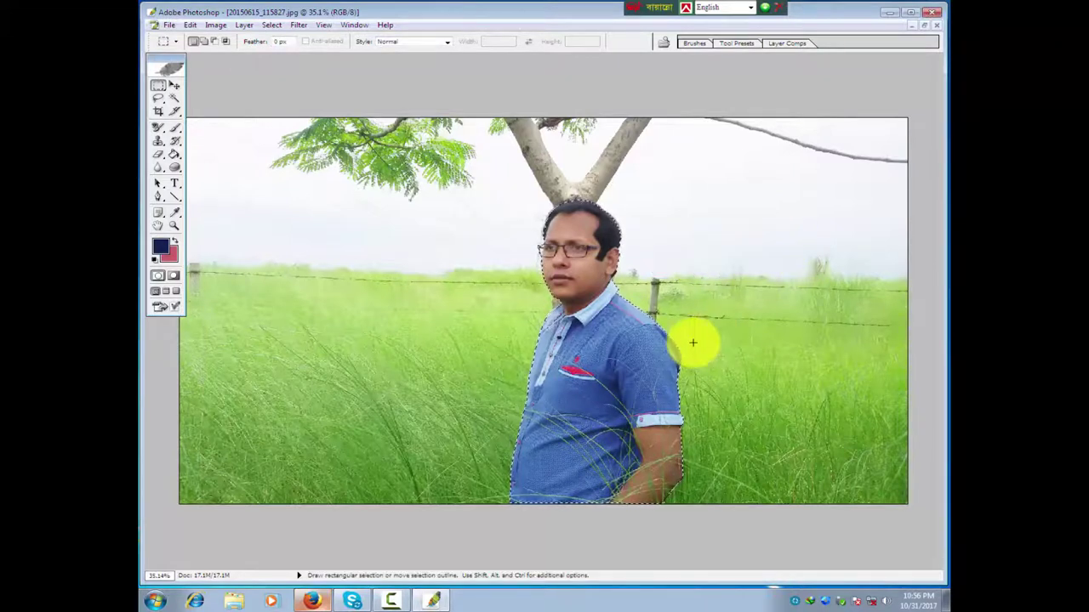
Copy the feathered selection of the man onto a new layer with Ctrl+J.
key(v)
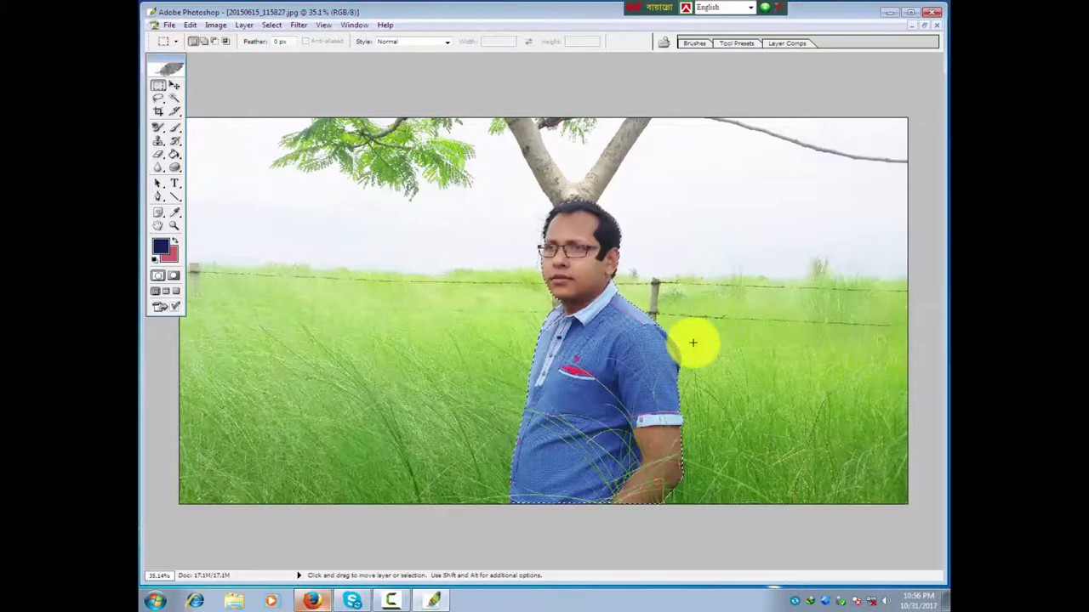
key(ctrl+j)
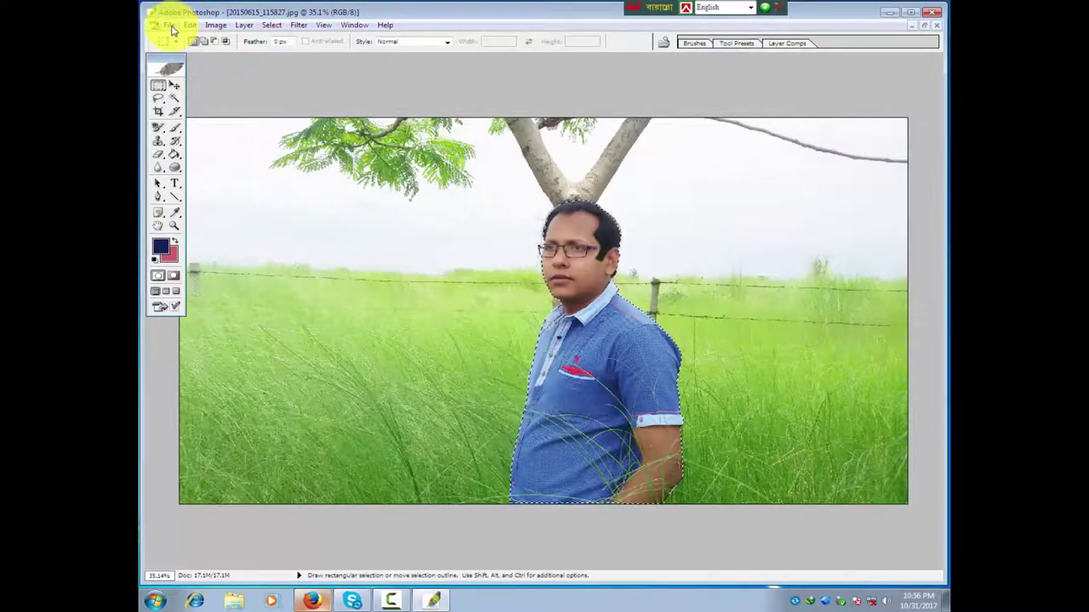
click(171, 27)
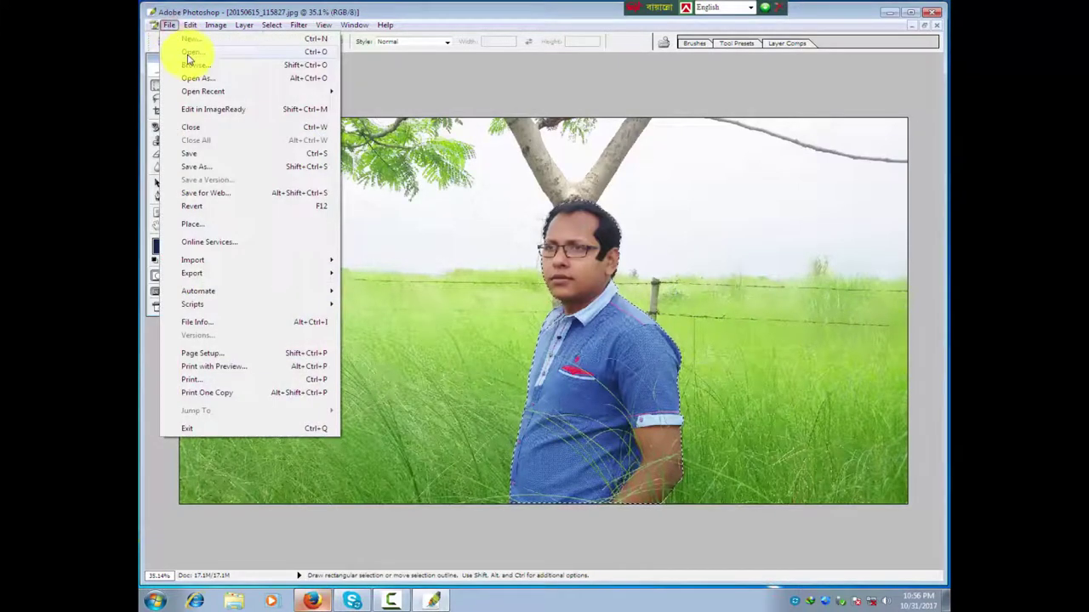
click(187, 54)
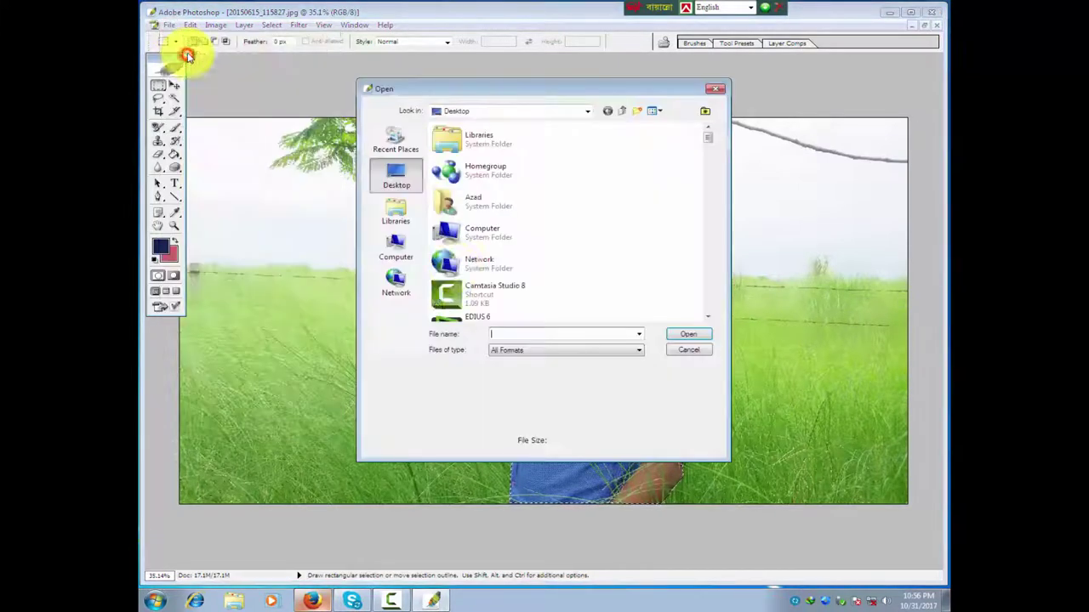
Find img-index01.jpg in the Desktop file list and open it.
click(460, 226)
scroll(527, 259, down, 3)
scroll(518, 255, down, 3)
scroll(508, 263, down, 3)
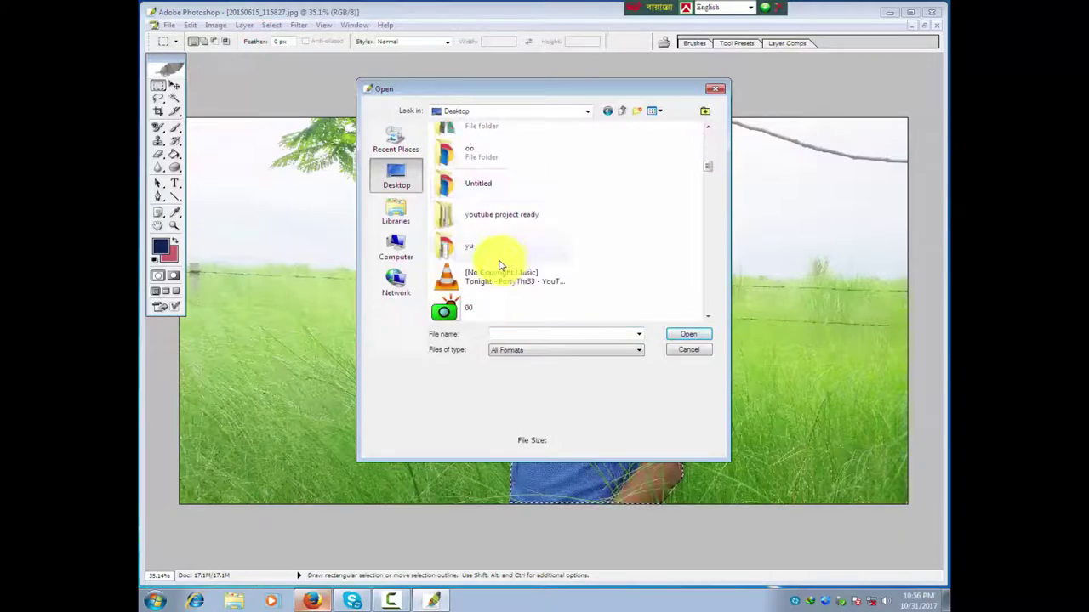
scroll(498, 267, down, 3)
scroll(497, 269, down, 3)
scroll(496, 270, down, 3)
scroll(495, 271, down, 3)
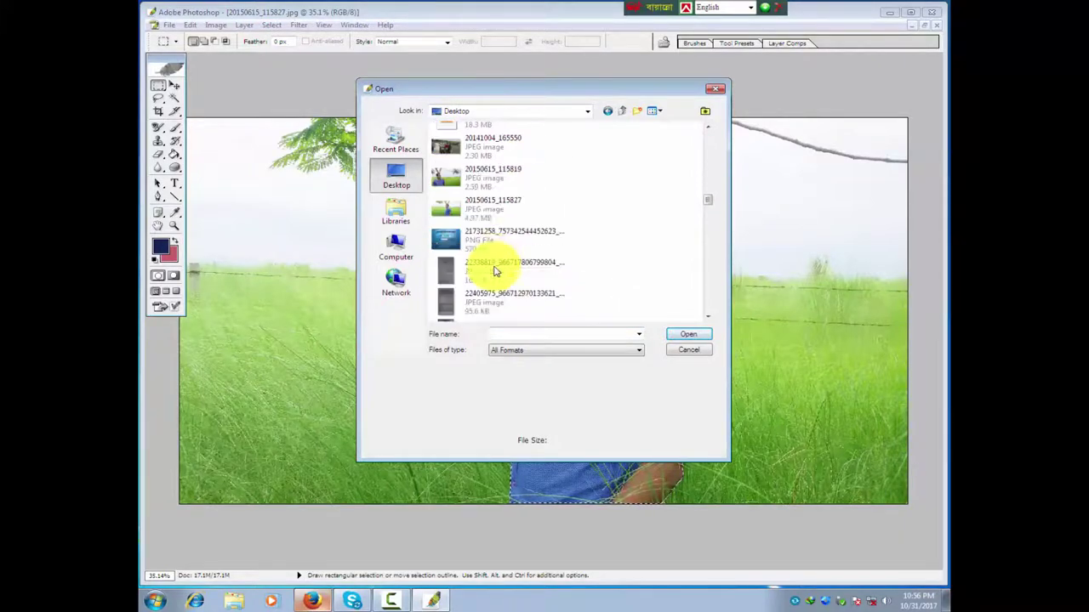
scroll(488, 260, down, 3)
scroll(488, 260, down, 3)
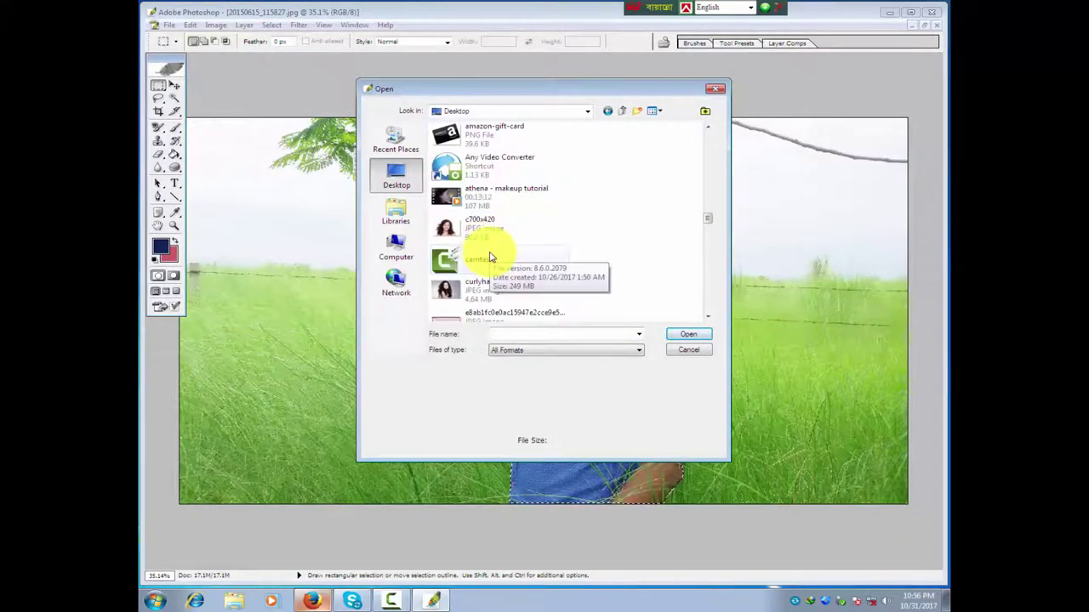
scroll(490, 257, down, 3)
scroll(489, 257, down, 3)
scroll(490, 257, down, 3)
scroll(491, 257, down, 3)
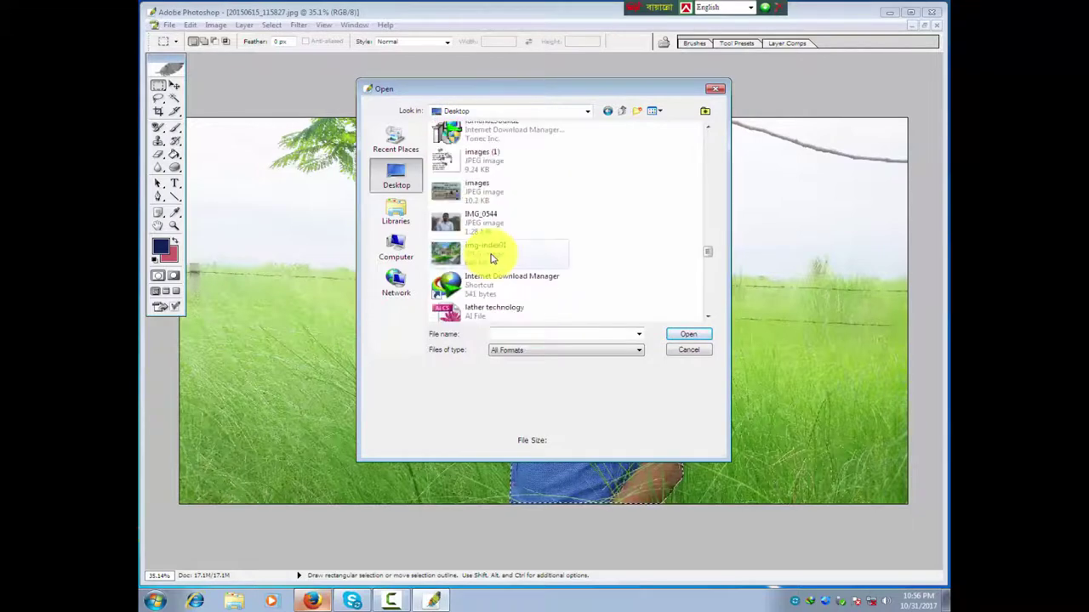
scroll(491, 258, down, 3)
scroll(491, 259, down, 3)
scroll(491, 258, down, 3)
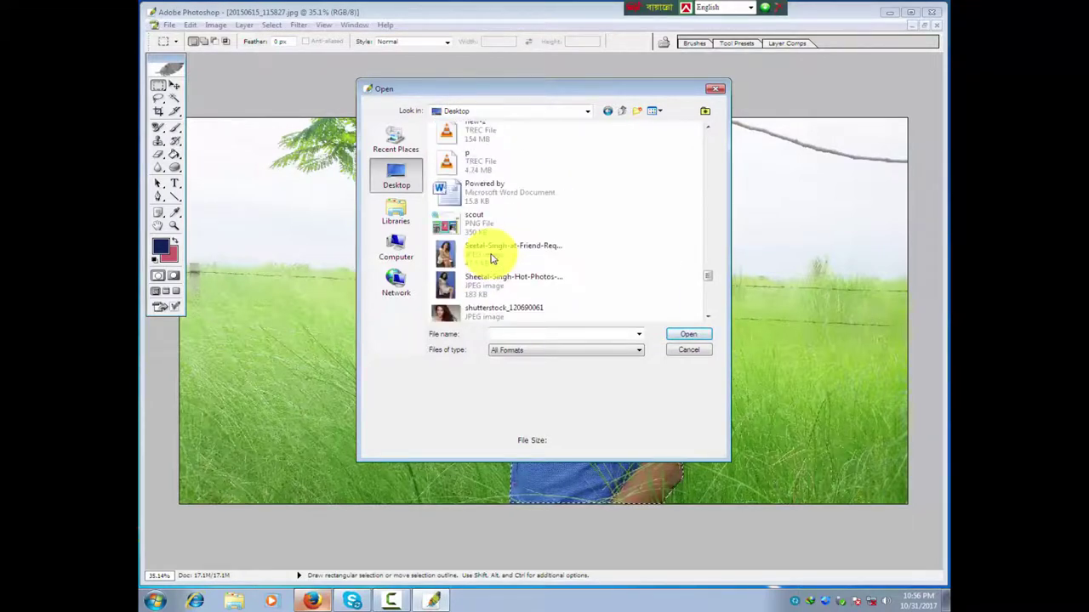
scroll(490, 259, down, 3)
scroll(490, 259, down, 3)
scroll(491, 259, down, 3)
scroll(490, 261, down, 3)
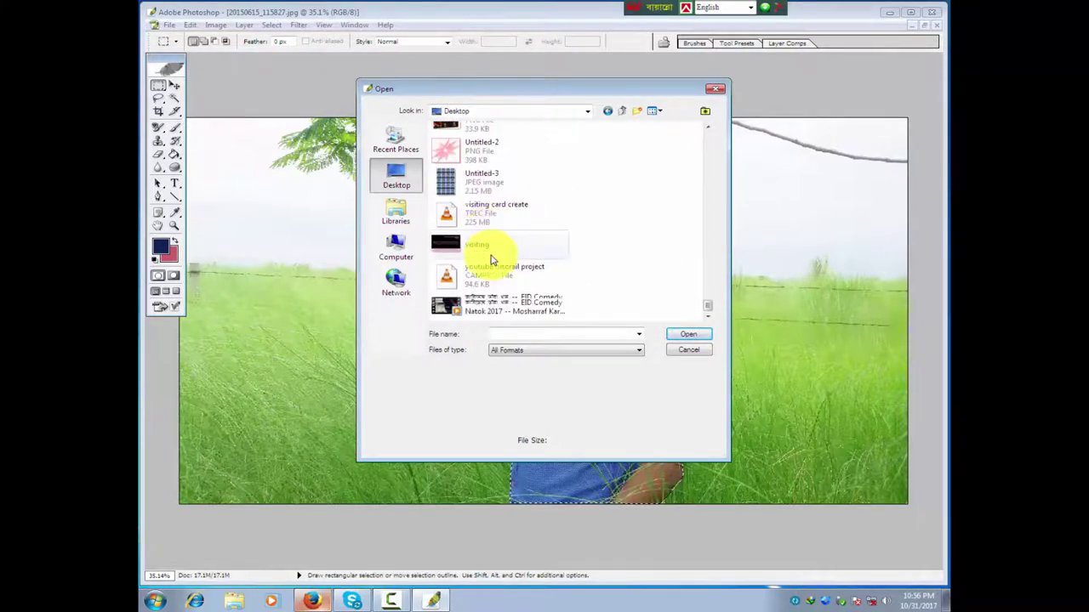
scroll(490, 261, up, 3)
scroll(490, 260, up, 3)
scroll(499, 243, up, 3)
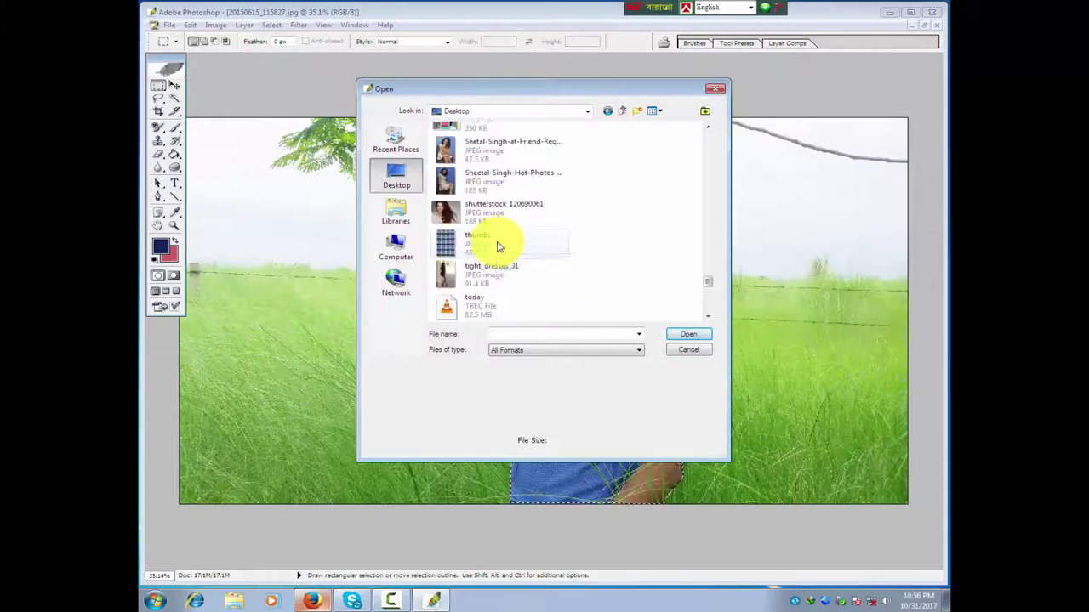
scroll(499, 239, up, 3)
scroll(498, 236, up, 3)
scroll(498, 238, up, 3)
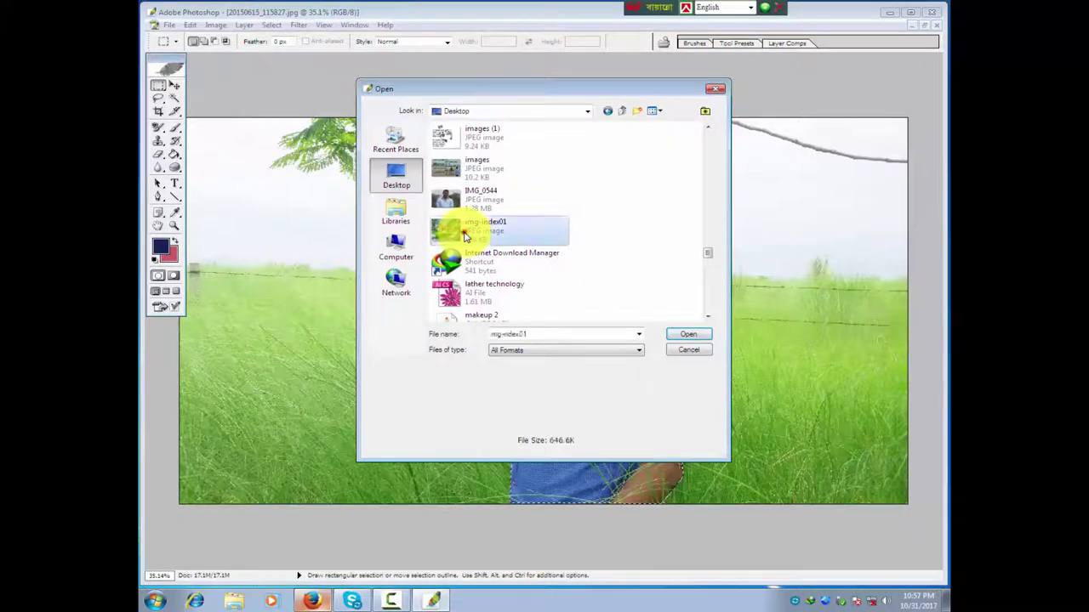
double_click(463, 231)
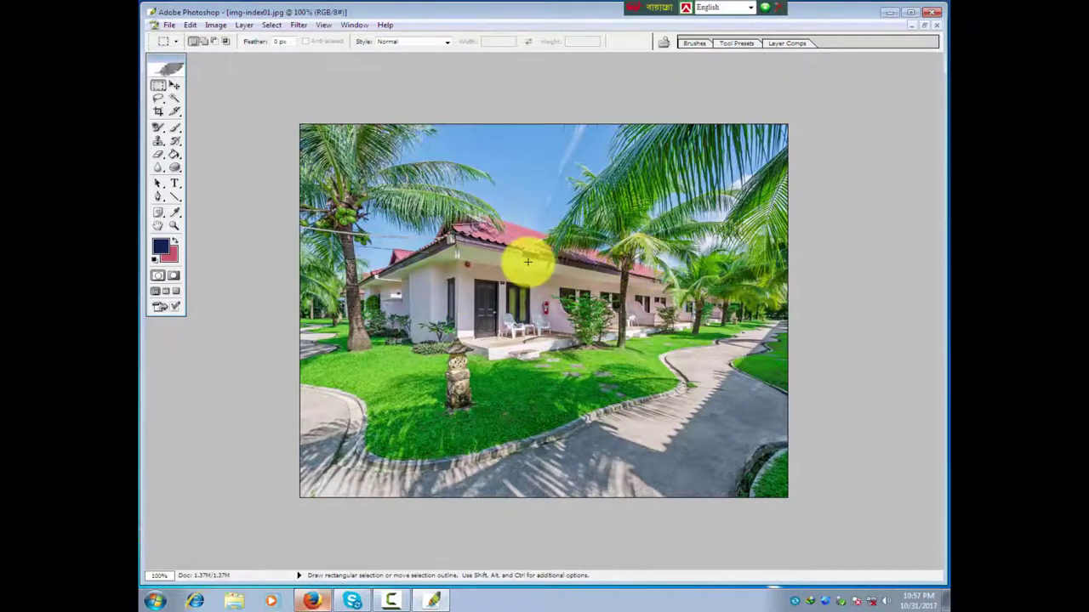
Resample the resort photo to 300 pixels/inch in Image Size, giving 3200×2600 pixels.
click(213, 28)
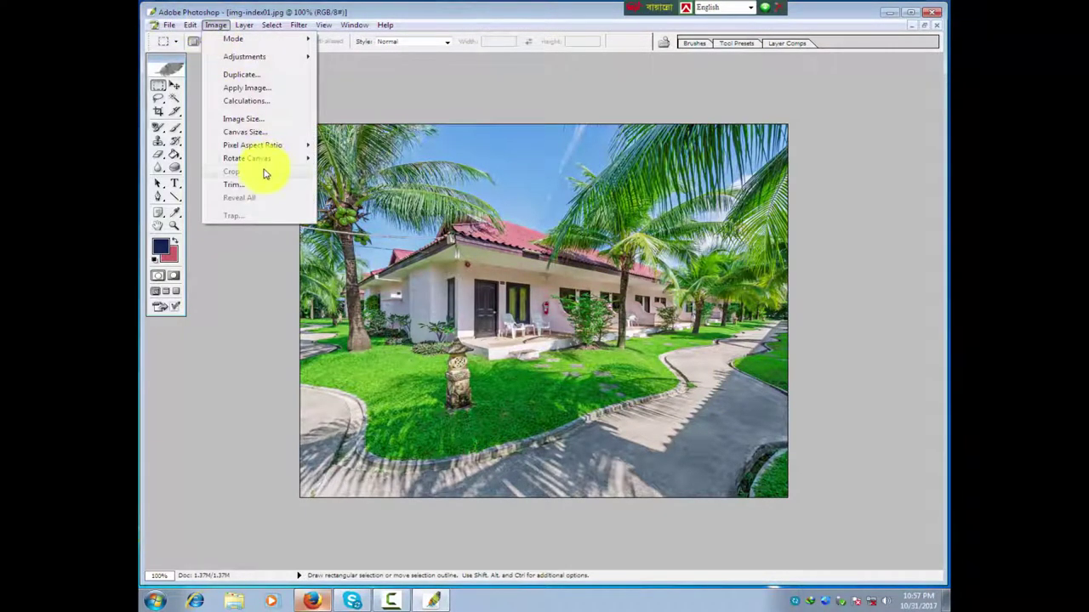
click(243, 119)
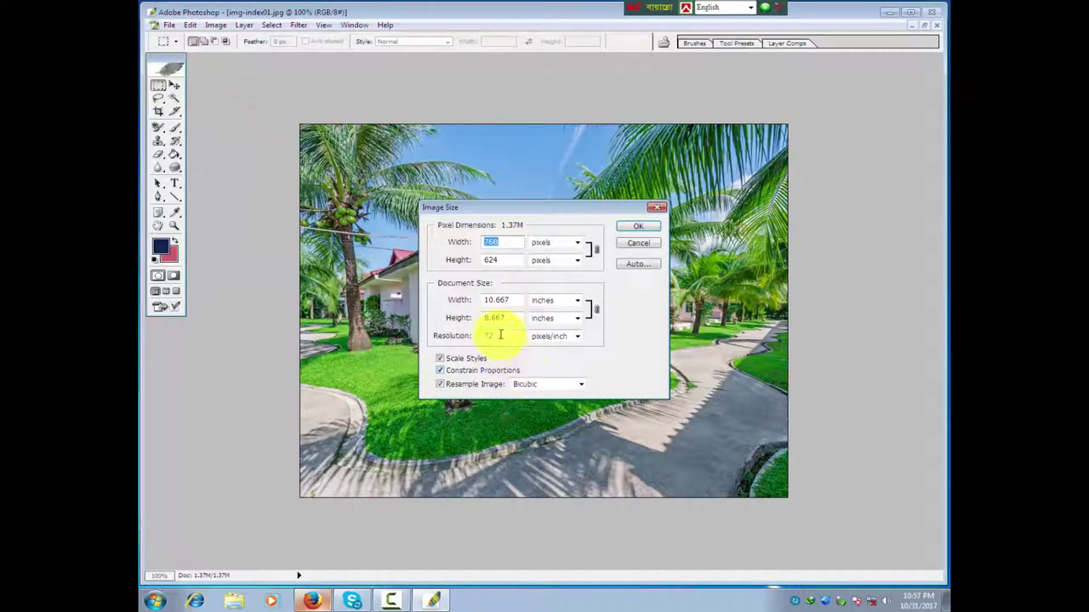
double_click(500, 335)
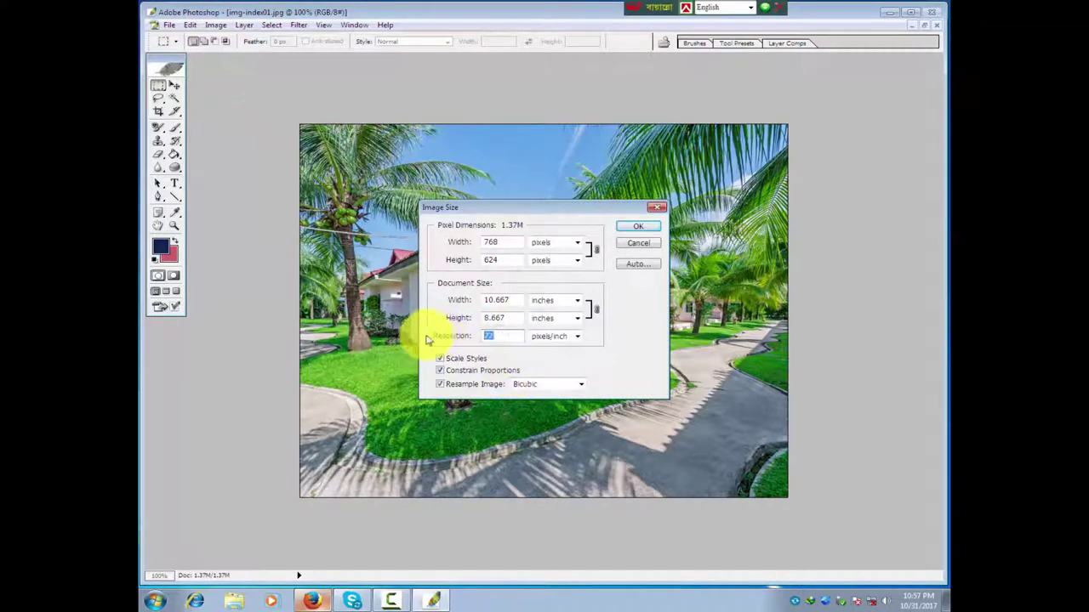
text(300)
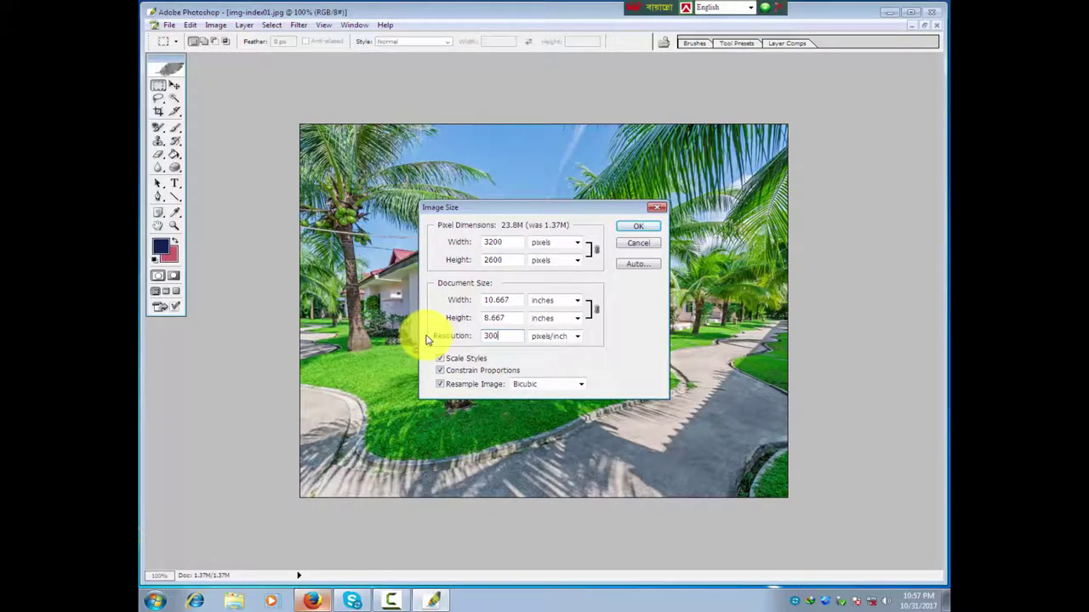
key(Return)
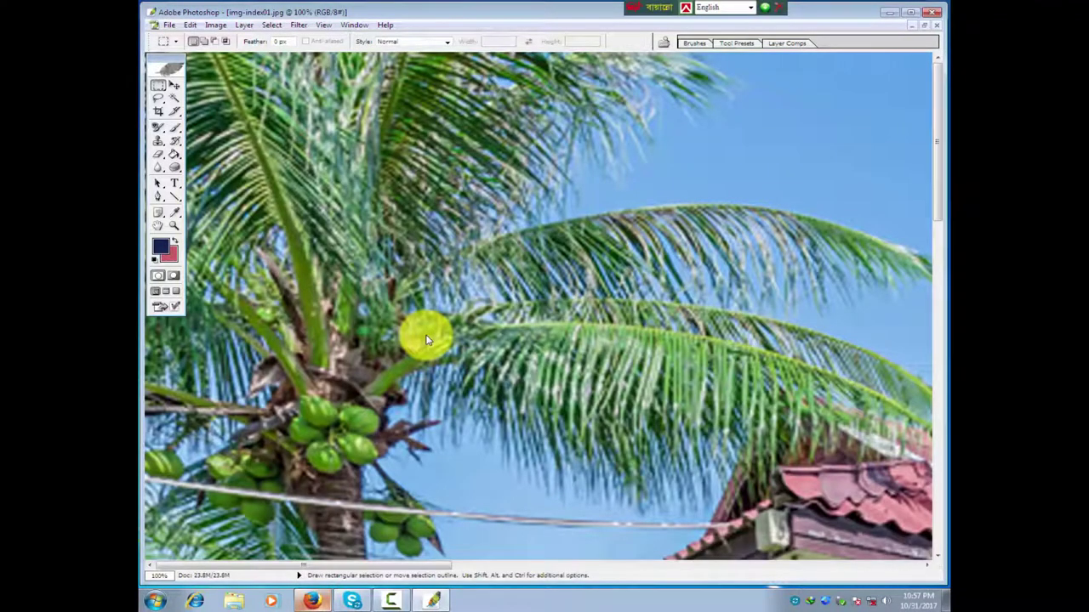
Fit the whole photo on screen and paste the cut-out man as Layer 1.
key(v)
key(ctrl+0)
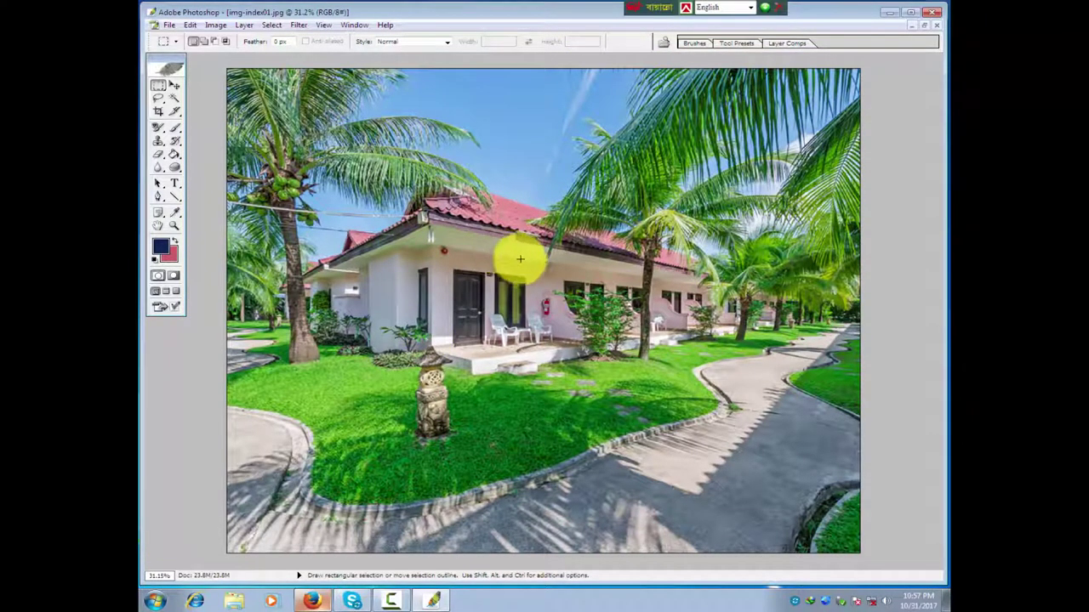
key(ctrl)
key(ctrl+v)
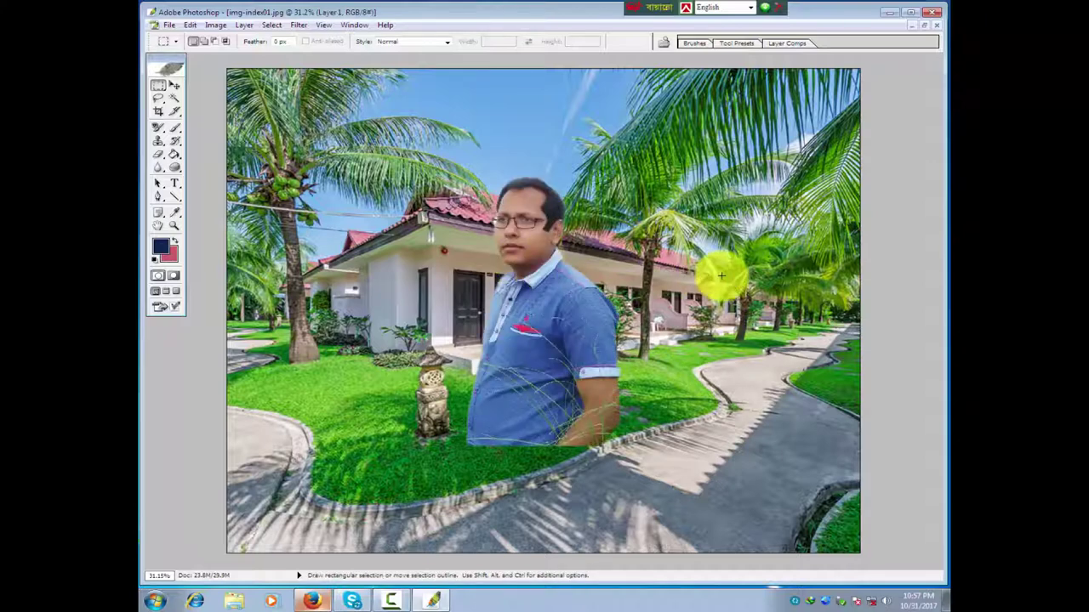
Move the man right and scale him to about 122%, placing him against the photo's right edge.
click(174, 85)
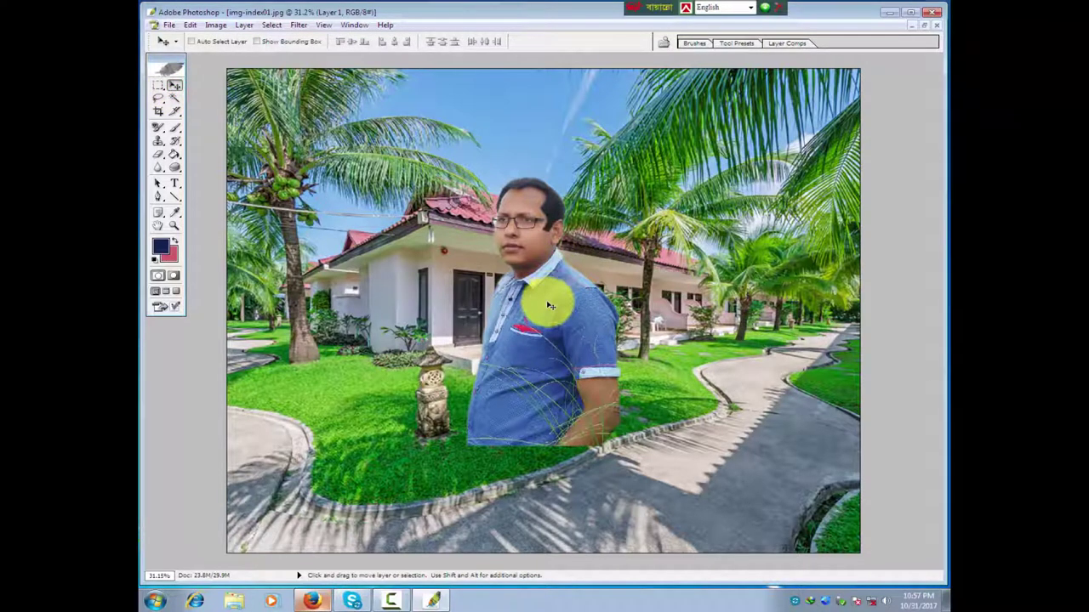
mouse_move(558, 320)
mouse_down()
mouse_move(647, 397)
mouse_move(746, 444)
mouse_move(797, 442)
mouse_move(754, 400)
mouse_up()
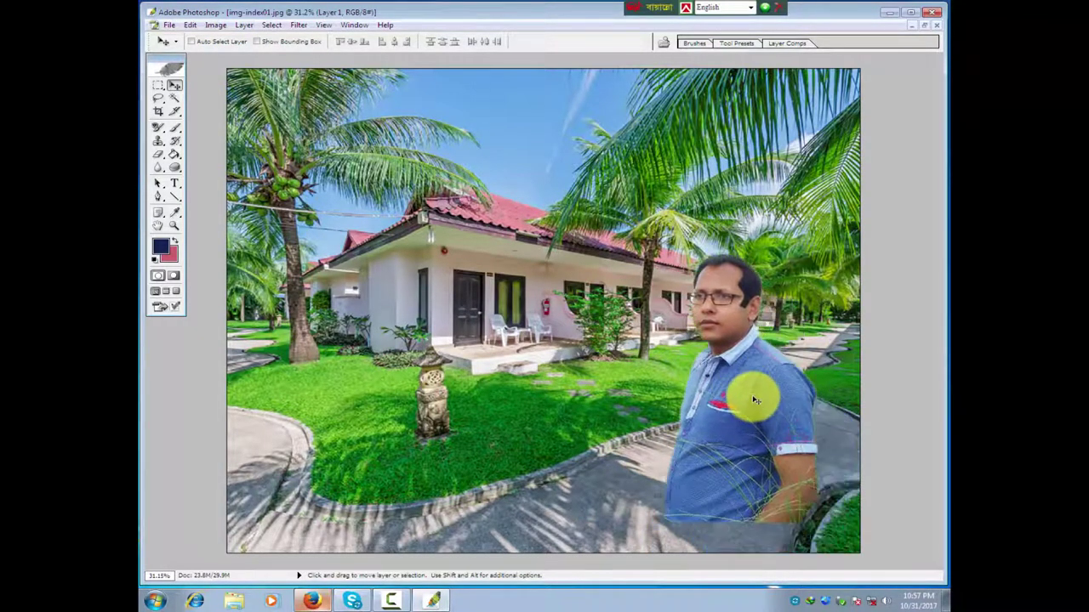
key(ctrl+t)
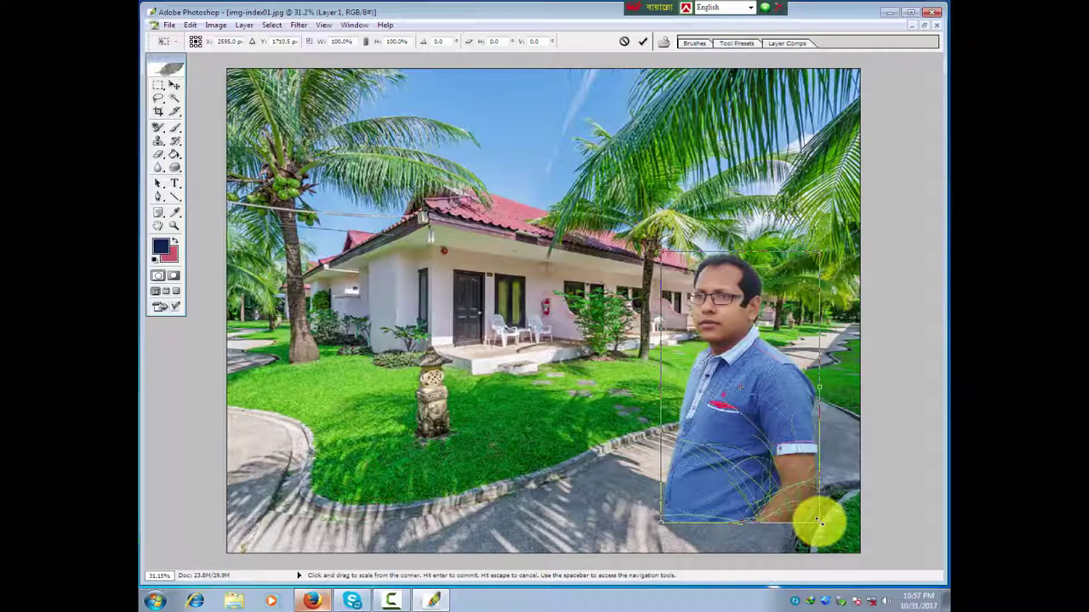
mouse_move(819, 520)
mouse_down()
mouse_move(865, 550)
mouse_move(848, 540)
mouse_up()
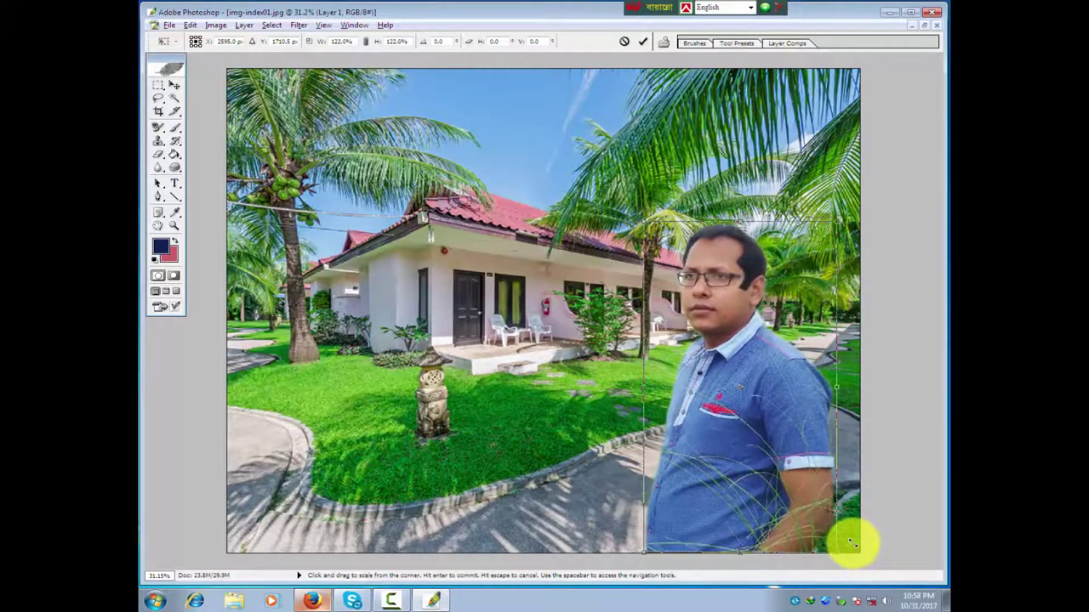
mouse_move(728, 478)
mouse_down()
mouse_move(768, 479)
mouse_move(753, 477)
mouse_move(766, 462)
mouse_move(570, 434)
mouse_move(576, 486)
mouse_move(755, 486)
mouse_up()
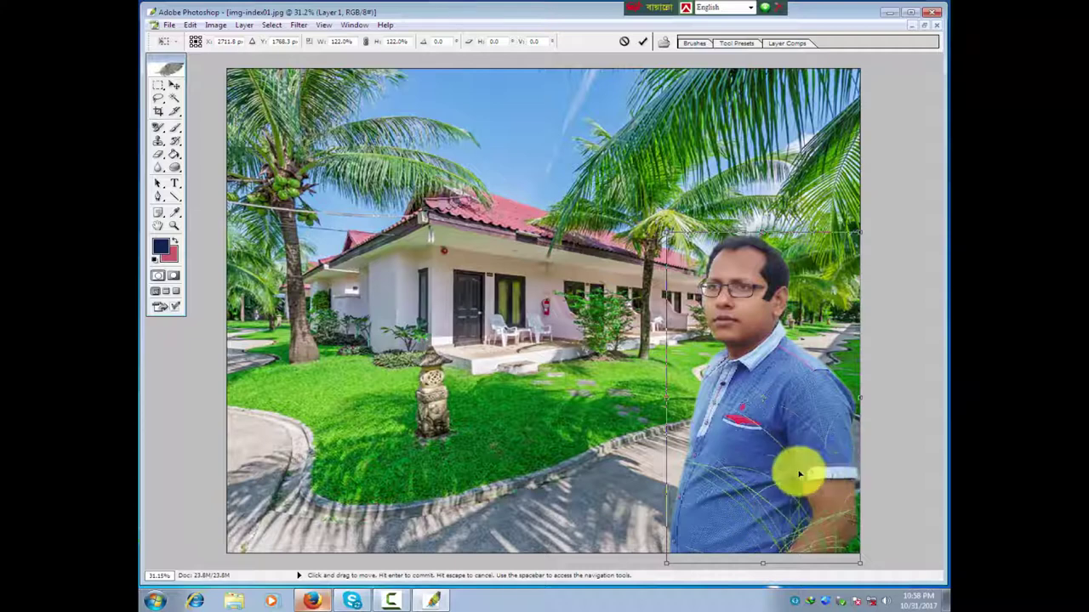
mouse_move(780, 494)
mouse_down()
mouse_move(790, 496)
mouse_move(781, 499)
mouse_up()
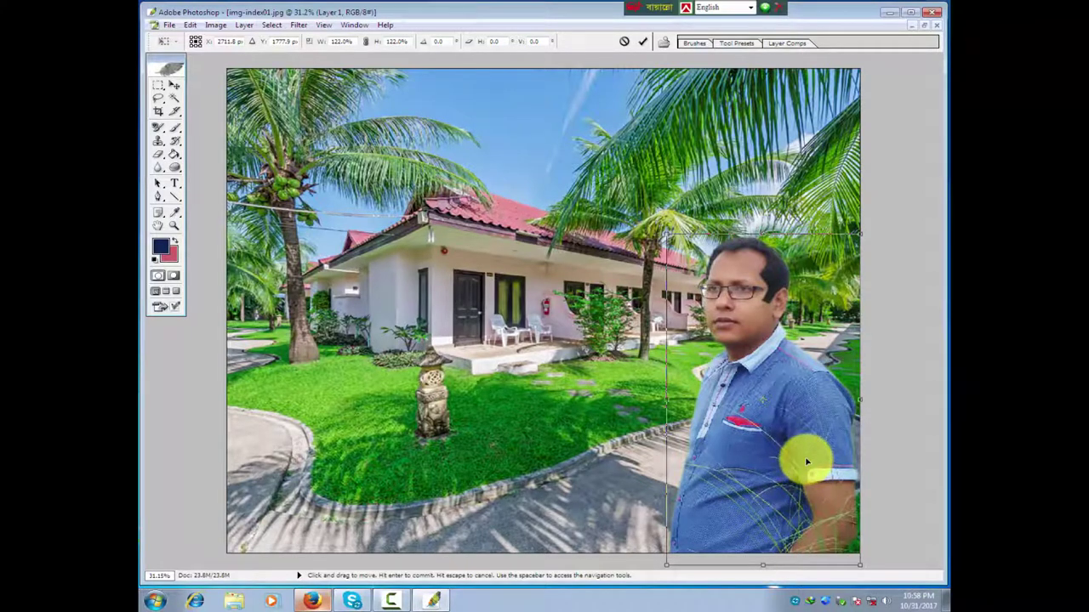
key(Return)
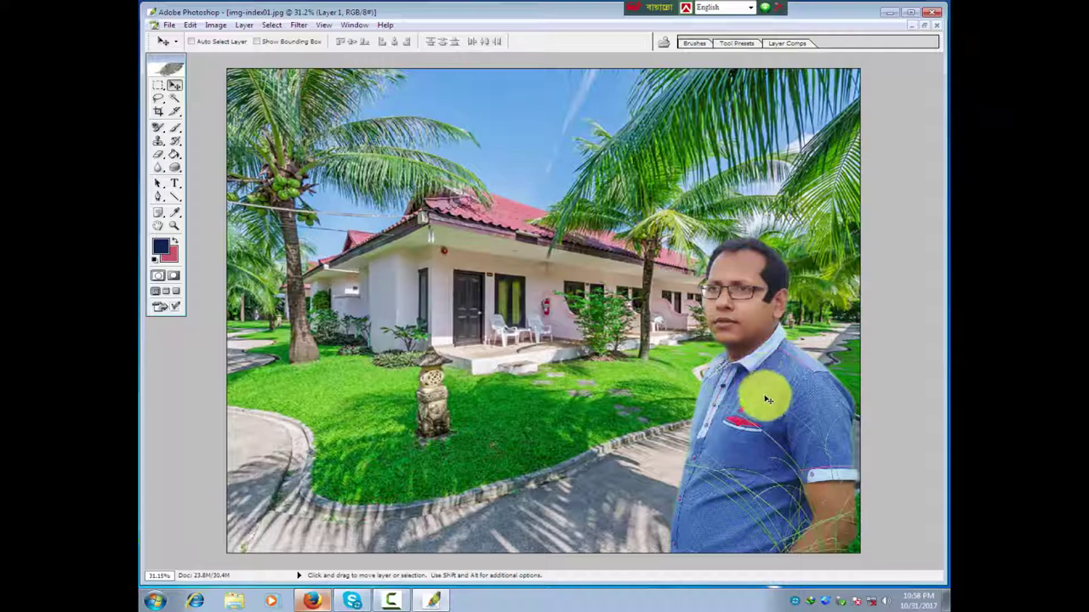
Drag the man back to the photo centre, then apply Flip Canvas Horizontal to the whole image.
click(766, 399)
drag(767, 399, 531, 312)
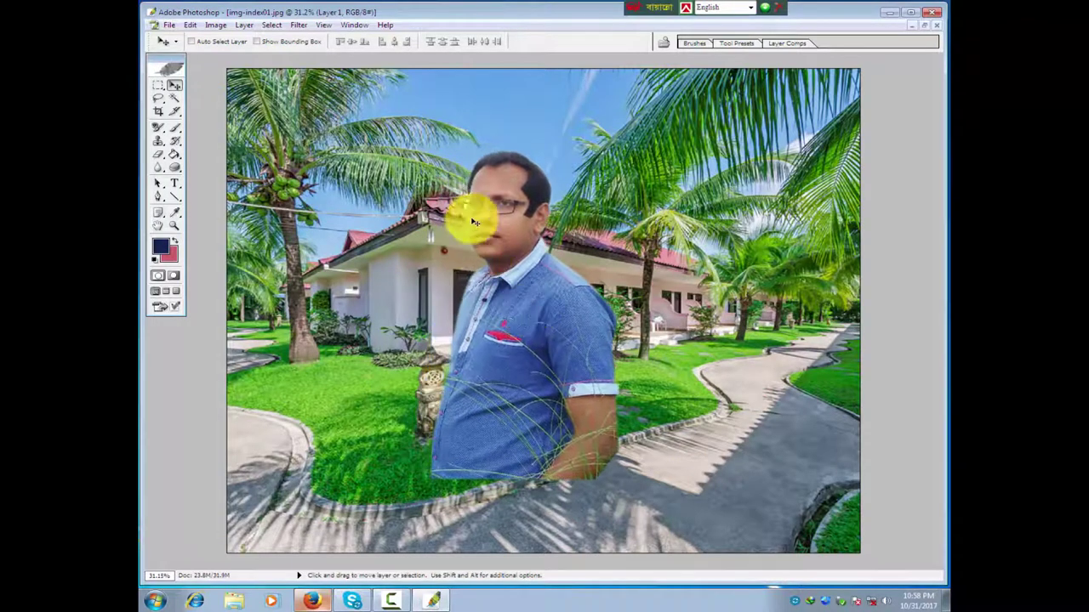
click(214, 25)
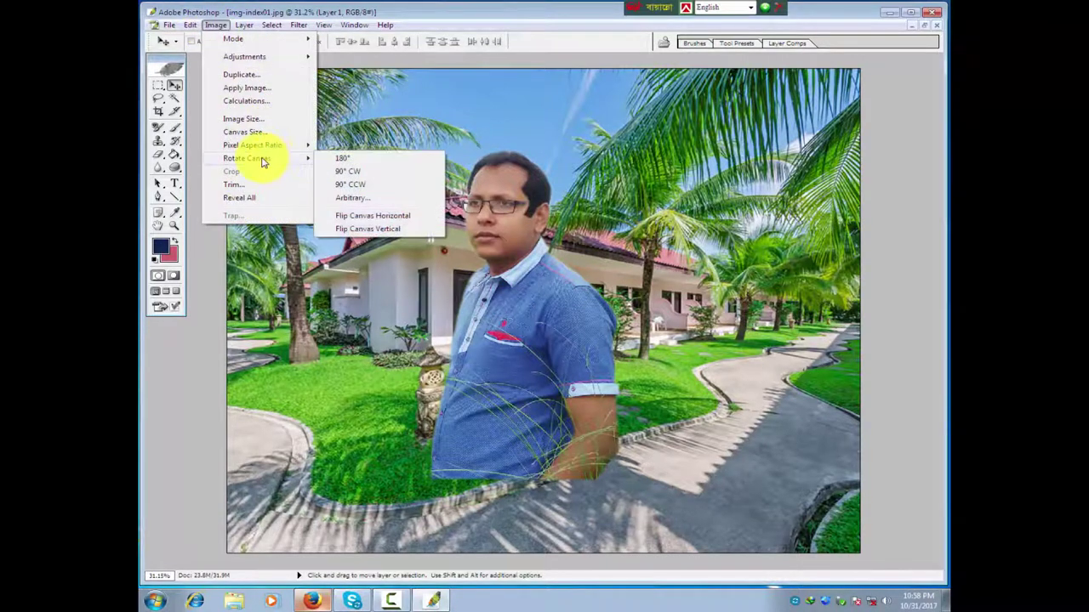
mouse_move(247, 158)
click(415, 220)
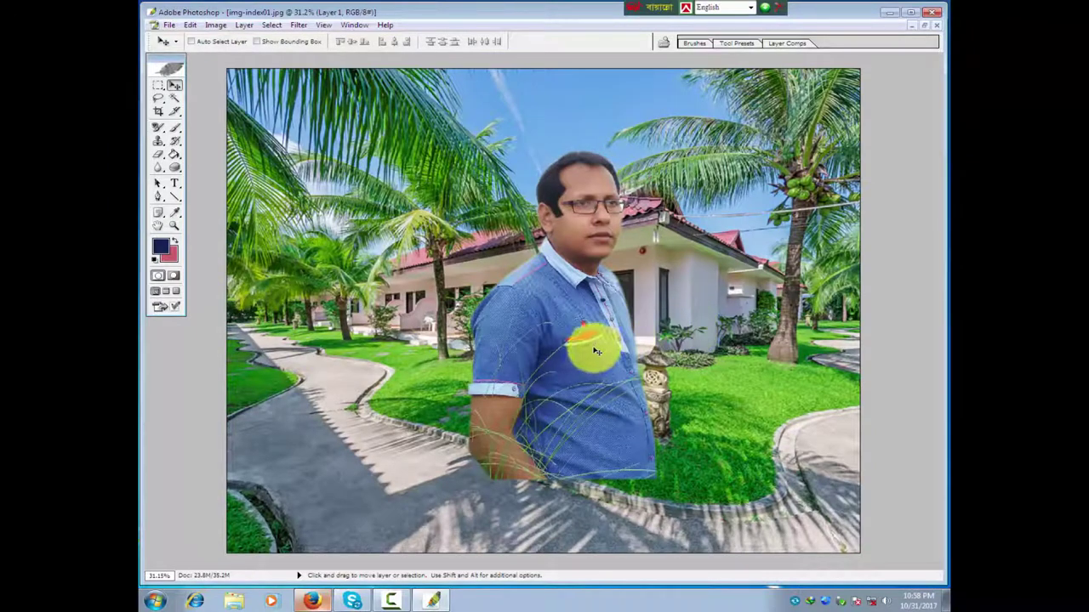
Drag the man into the lower-left corner of the mirrored photo, then bring up the recorder controls.
mouse_move(578, 355)
mouse_down()
mouse_move(347, 430)
mouse_move(357, 420)
mouse_up()
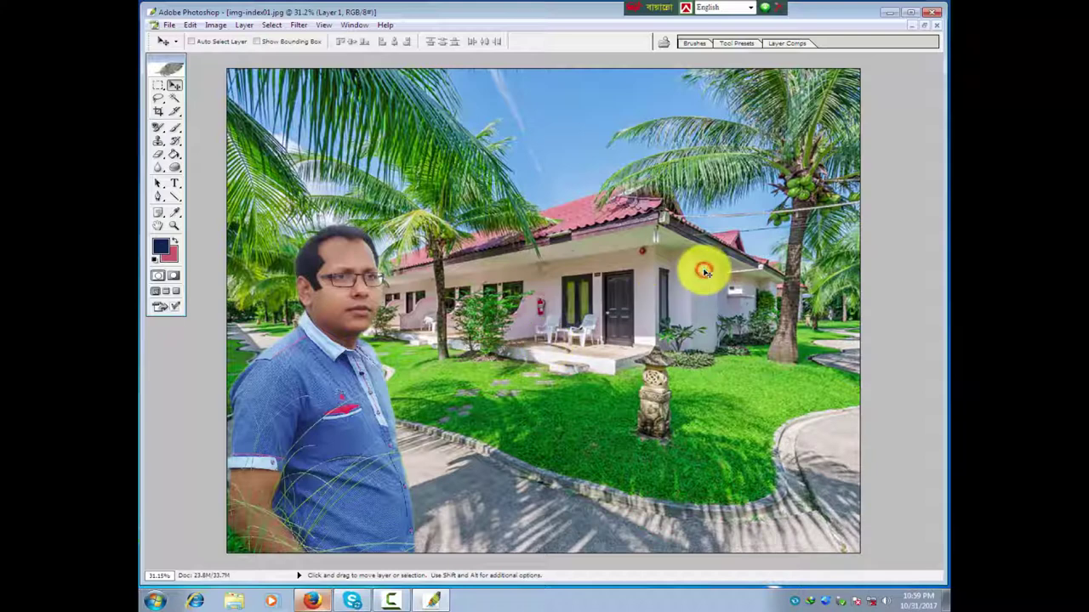
click(391, 602)
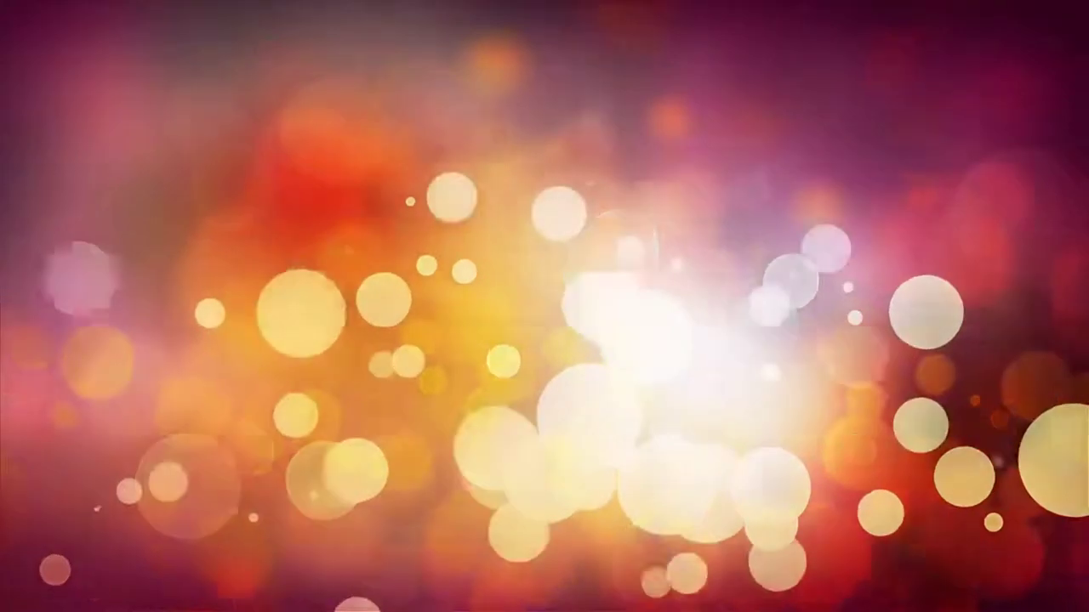